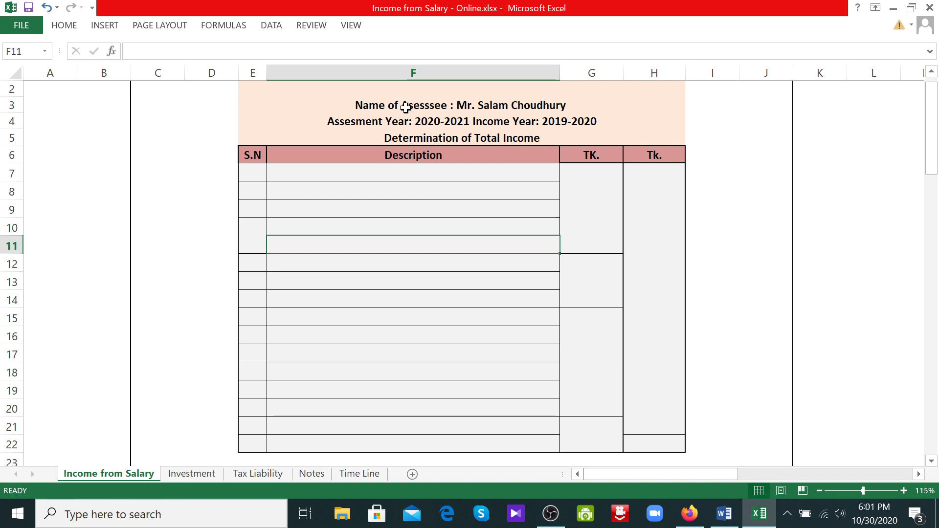
# - Enter serial "A." and the description "Basic Salary (Note-1)" in the first row of the total income table
pyautogui.click(340, 186)
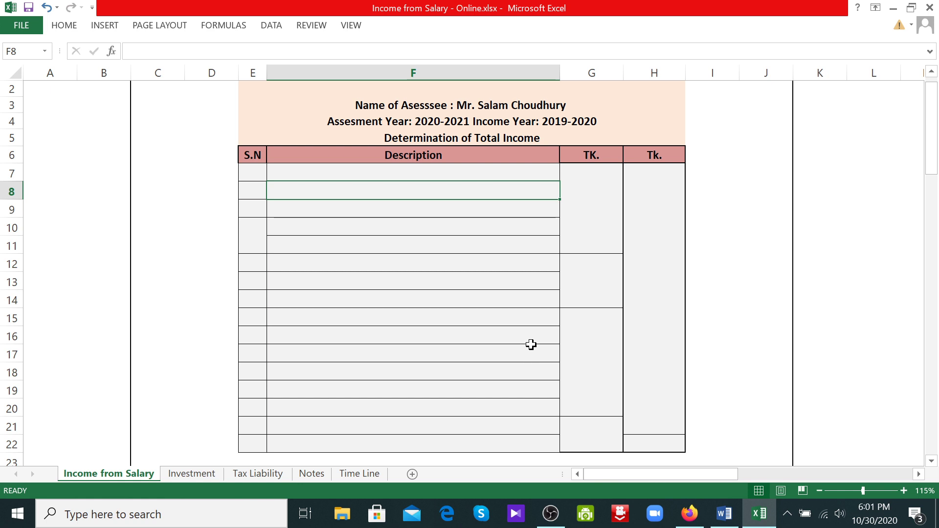
pyautogui.click(307, 227)
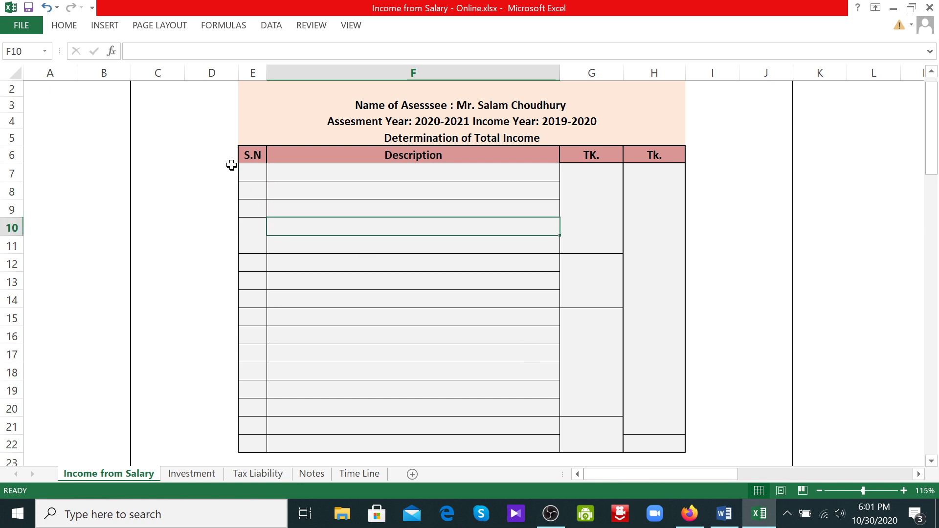
pyautogui.click(254, 174)
pyautogui.write('A')
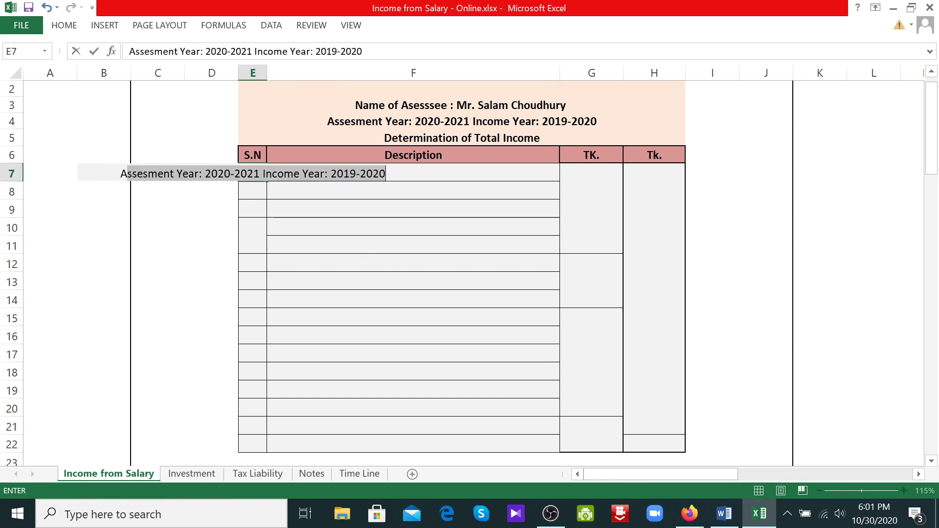
pyautogui.write('.')
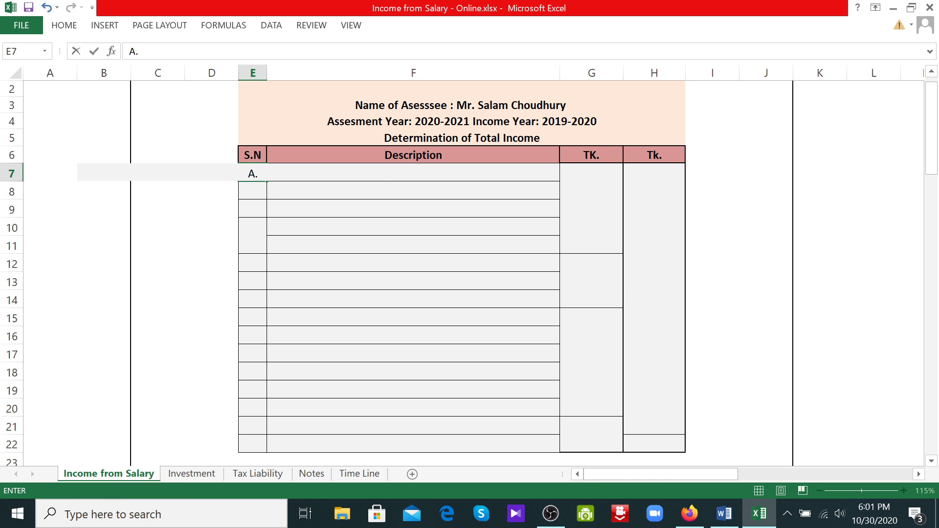
pyautogui.press('Return')
pyautogui.click(348, 171)
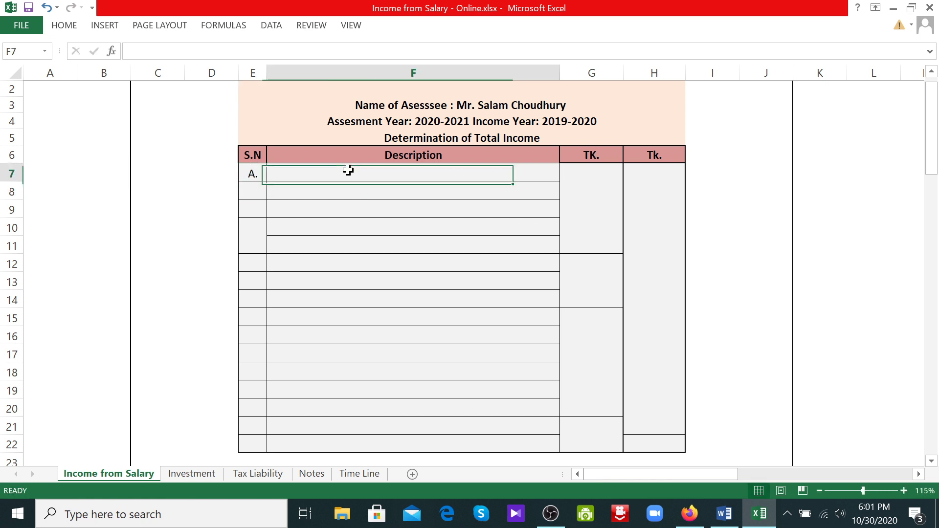
pyautogui.write('Basic')
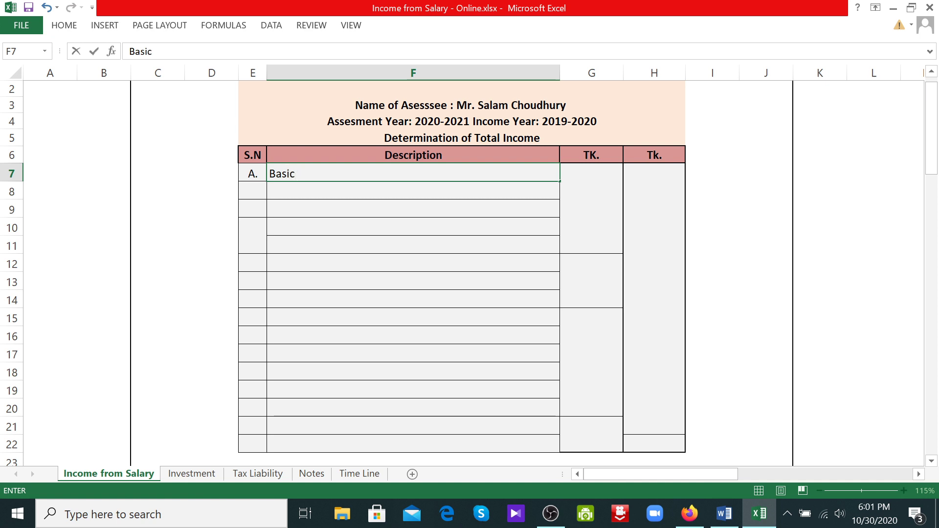
pyautogui.write(' Salary (')
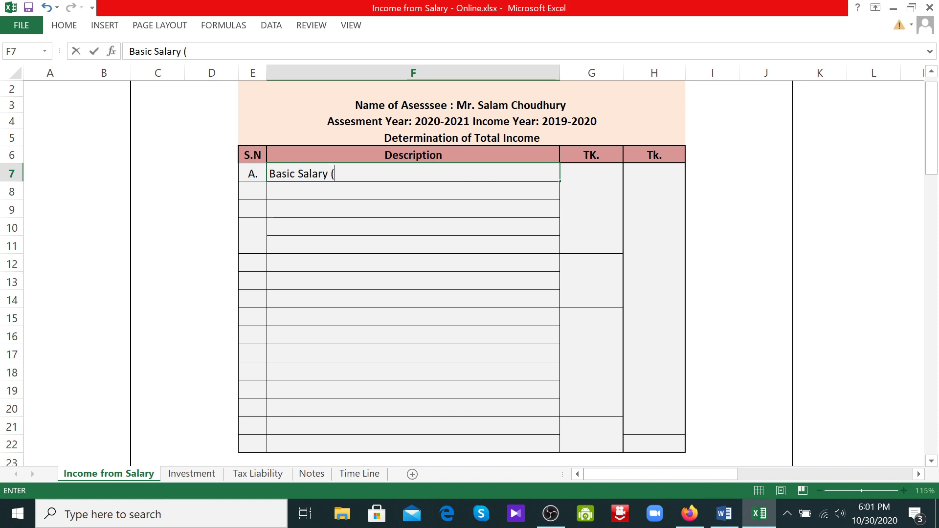
pyautogui.write('Note-1)')
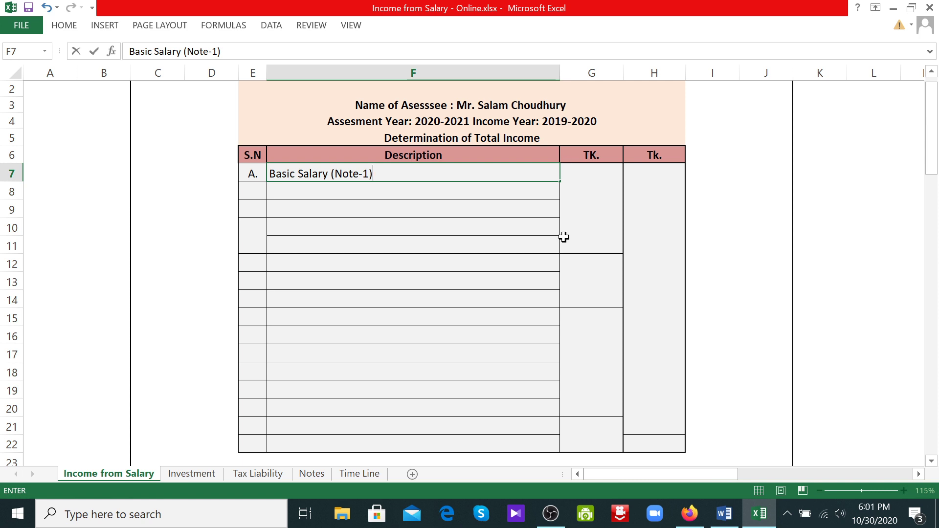
pyautogui.click(381, 223)
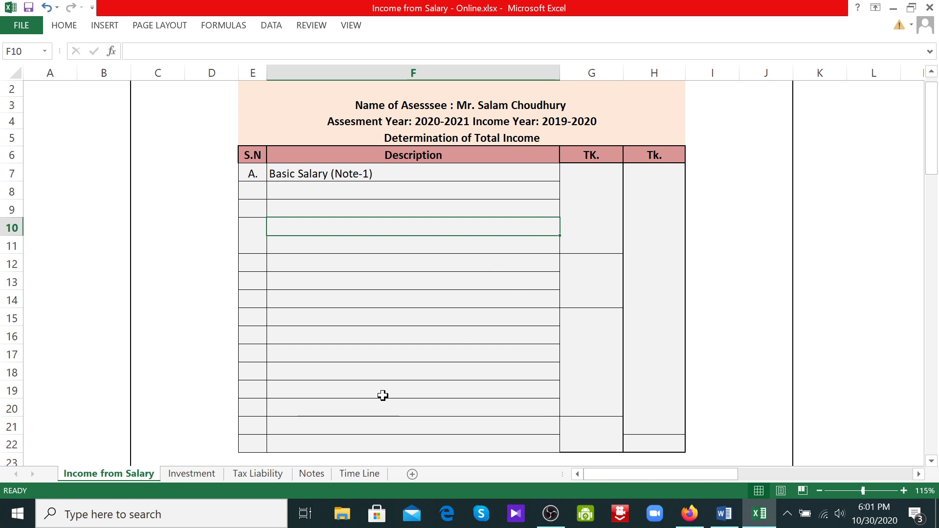
# - Open the Time Line sheet and examine its July to December 2019 and January to June 2020 month blocks
pyautogui.click(359, 473)
pyautogui.click(272, 283)
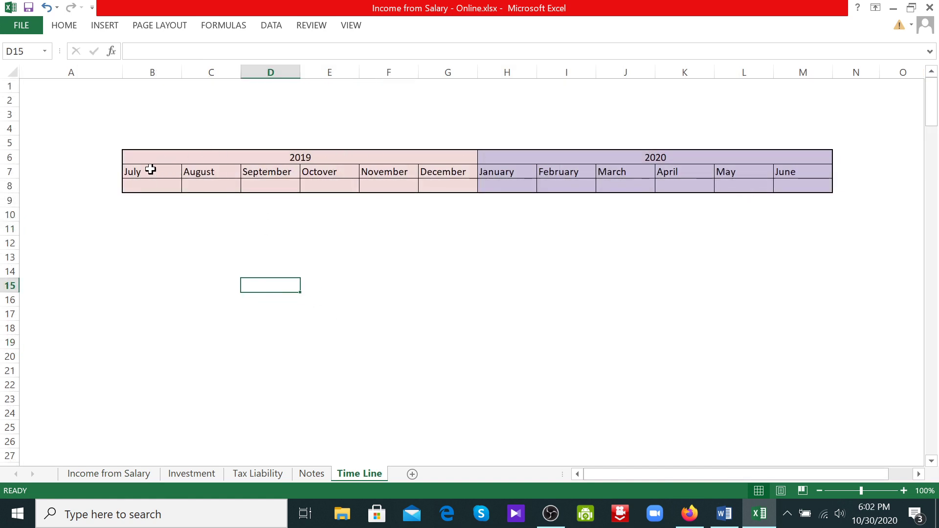
pyautogui.moveTo(146, 170); pyautogui.dragTo(785, 176)
pyautogui.click(280, 241)
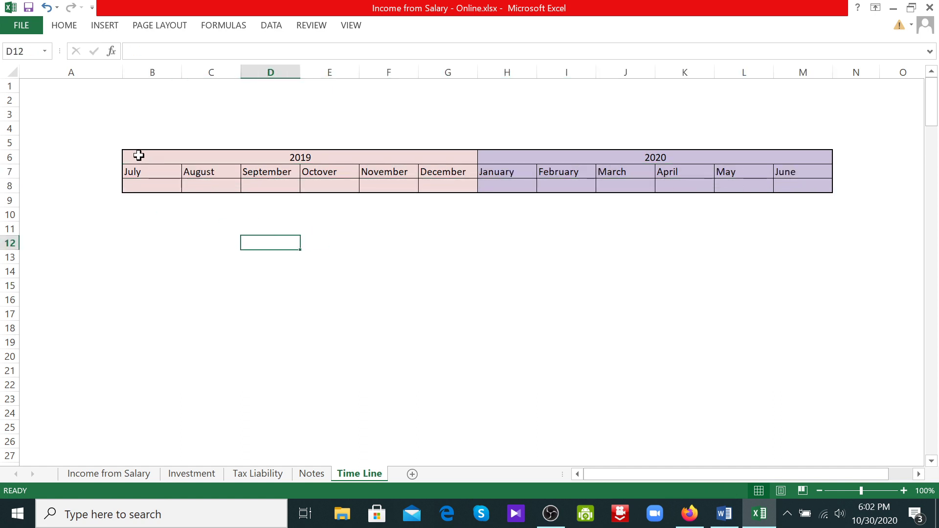
pyautogui.moveTo(139, 157)
pyautogui.mouseDown()
pyautogui.moveTo(284, 166)
pyautogui.moveTo(384, 188)
pyautogui.mouseUp()
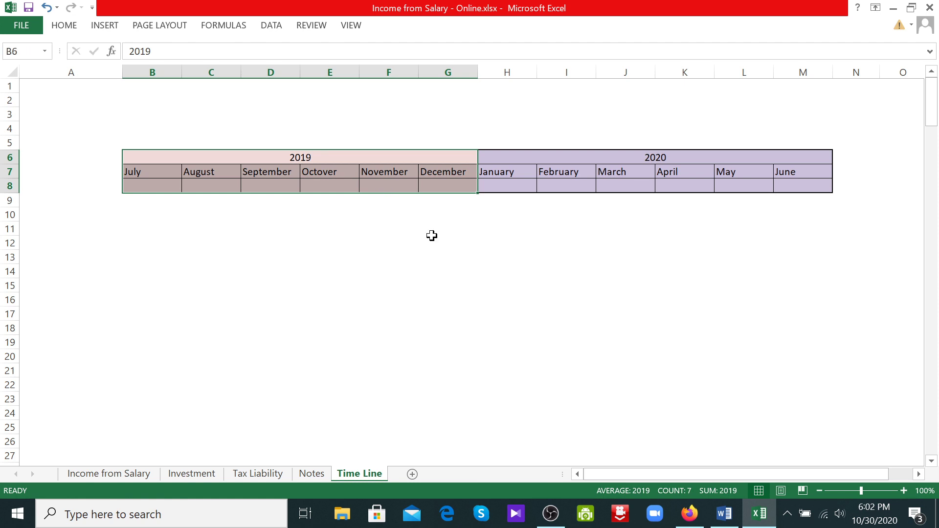
pyautogui.moveTo(508, 159); pyautogui.dragTo(796, 187)
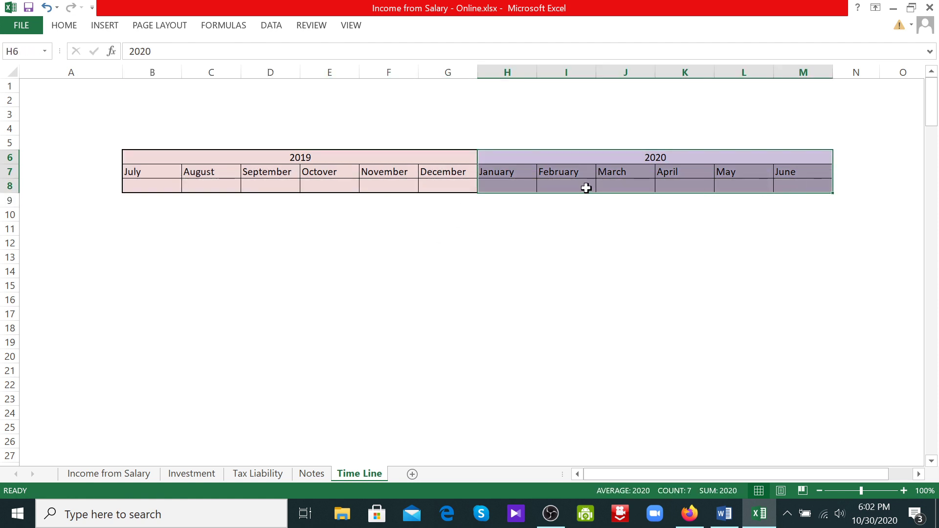
pyautogui.click(440, 223)
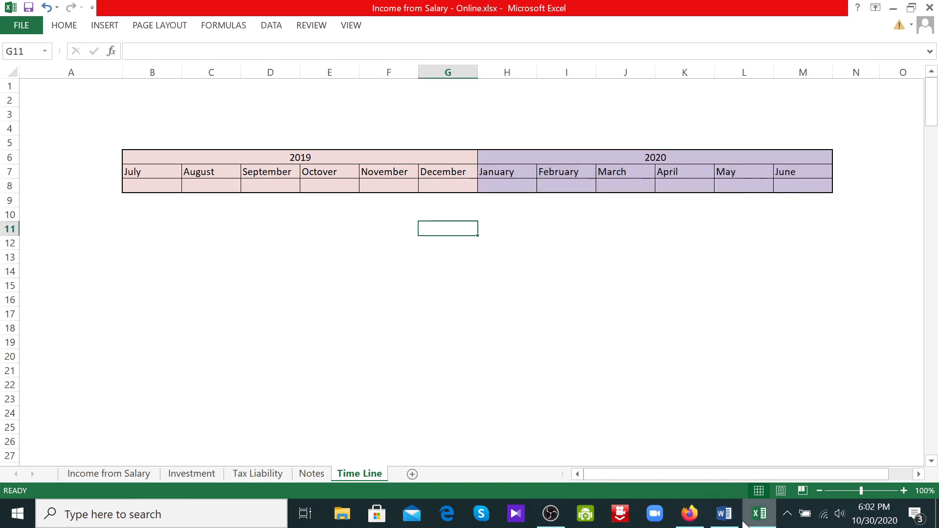
# - Check the basic salary in the Word problem statement and enter 40000 for July 2019 in the Excel timeline
pyautogui.click(724, 514)
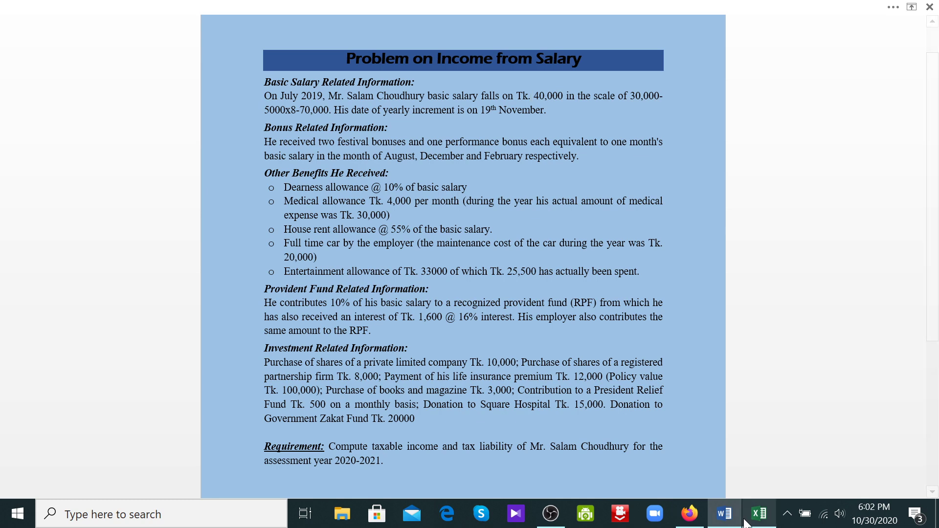
pyautogui.click(759, 513)
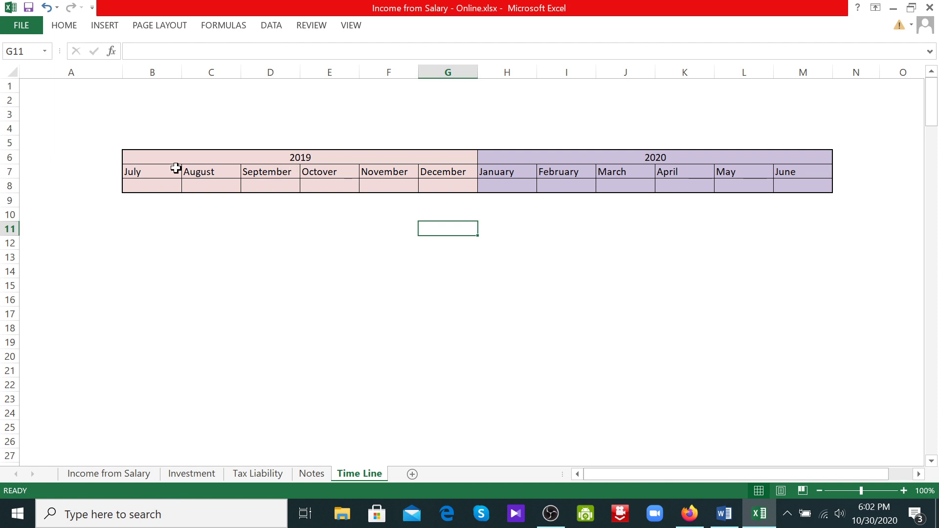
pyautogui.click(158, 175)
pyautogui.click(298, 154)
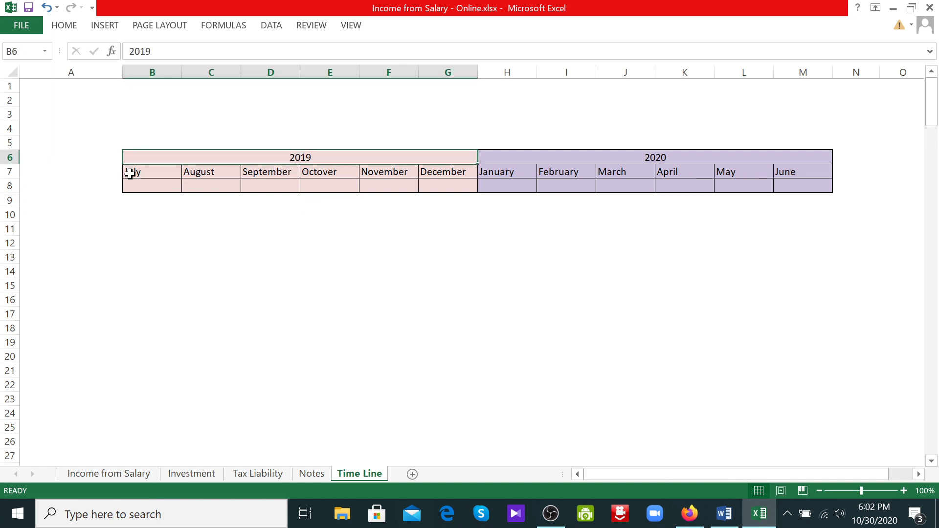
pyautogui.click(142, 174)
pyautogui.click(149, 186)
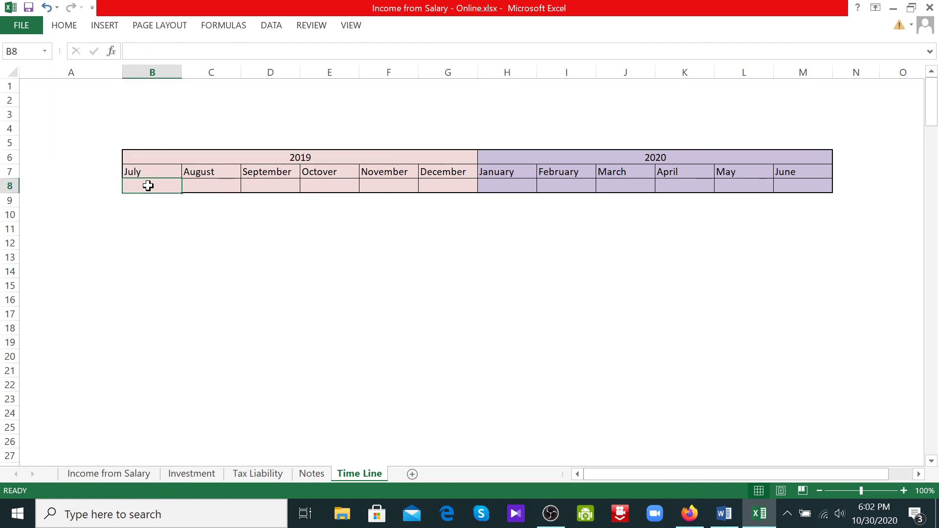
pyautogui.write('40000')
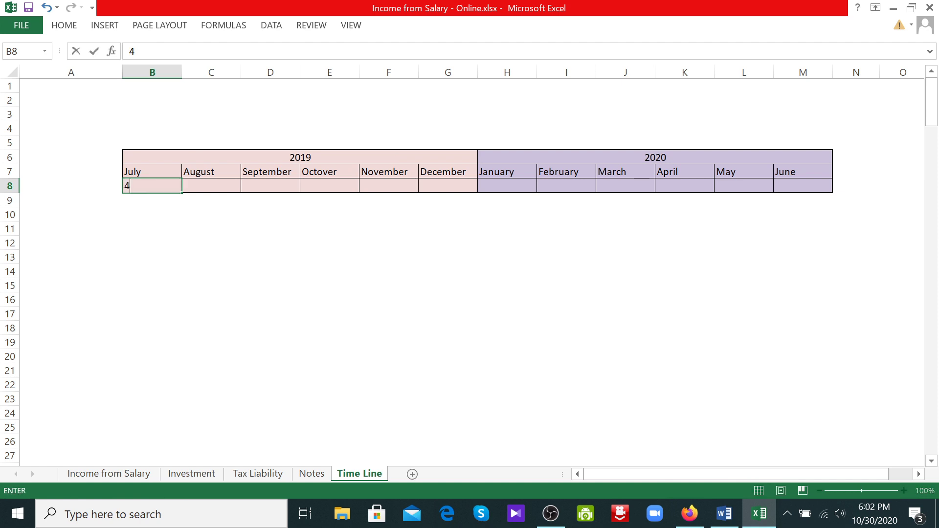
pyautogui.click(132, 254)
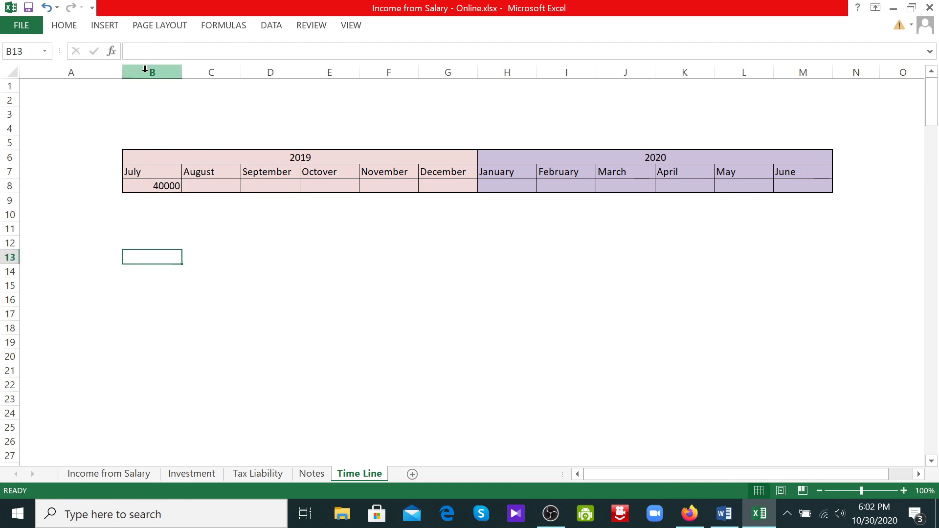
# - Check the yearly increment date in the Word problem statement and enter 40000 for August 2019 in the Excel timeline
pyautogui.click(216, 189)
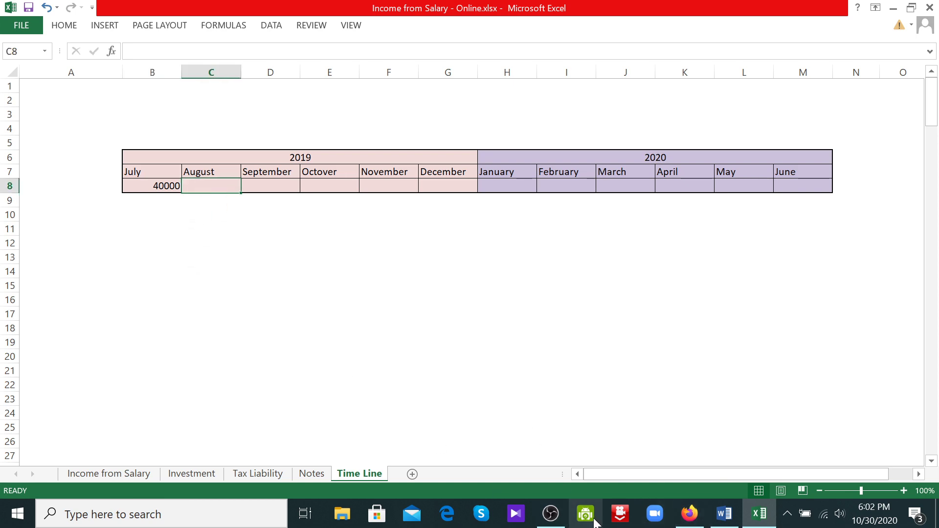
pyautogui.click(726, 518)
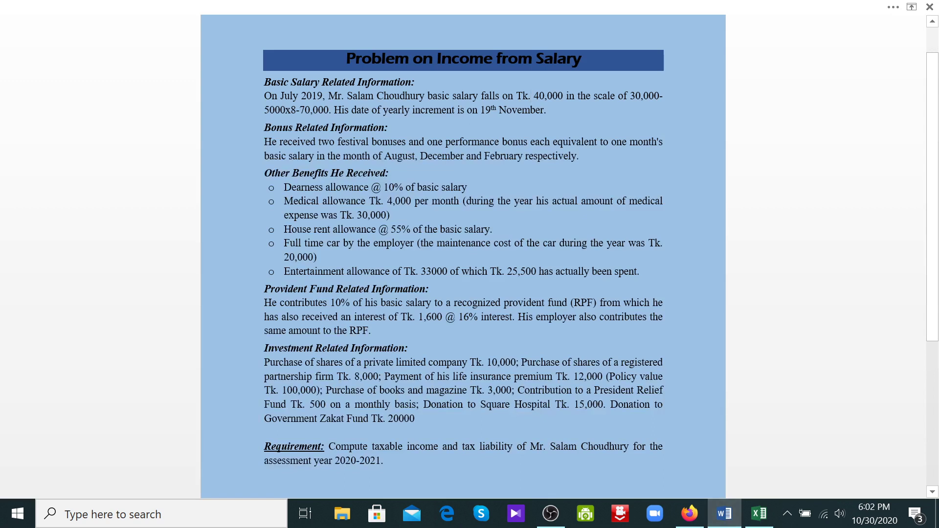
pyautogui.moveTo(480, 111); pyautogui.dragTo(544, 111)
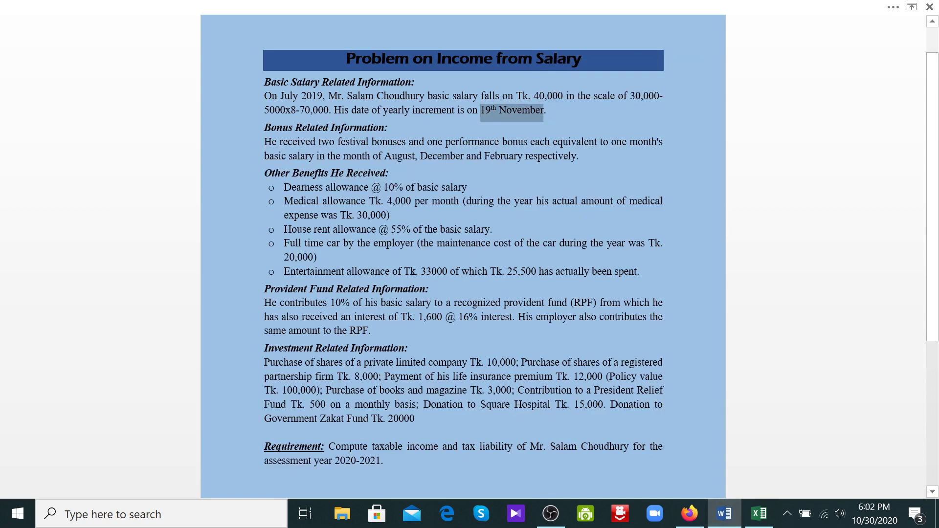
pyautogui.click(766, 517)
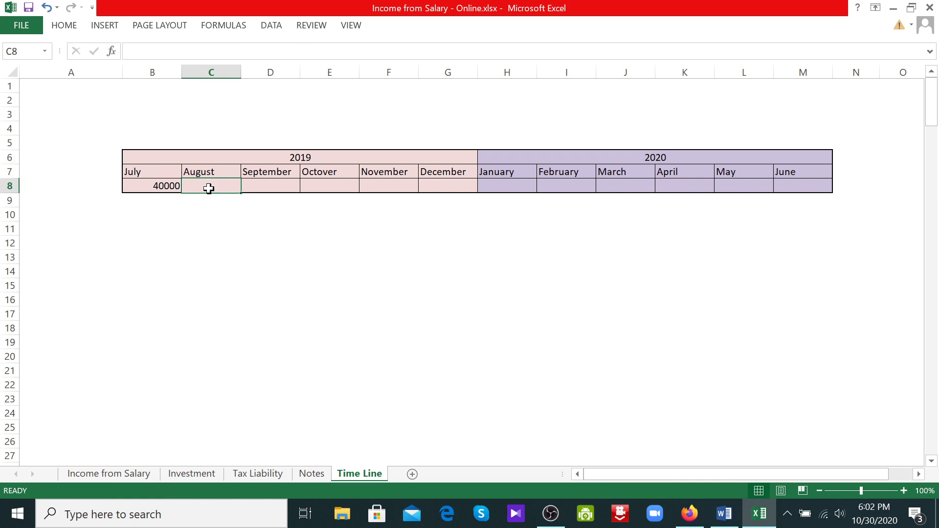
pyautogui.write('4')
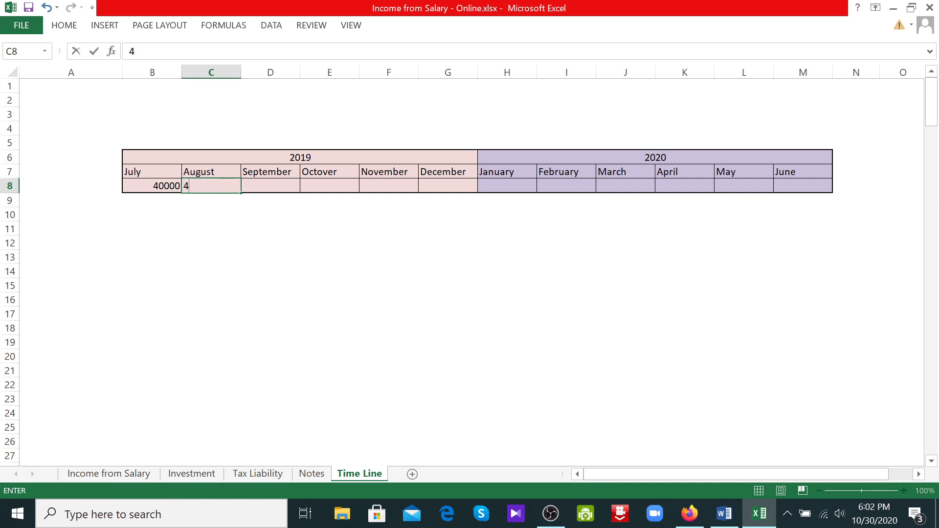
pyautogui.write('0000')
# - Enter 40000 as the basic salary for September and October 2019 in the timeline
pyautogui.click(268, 187)
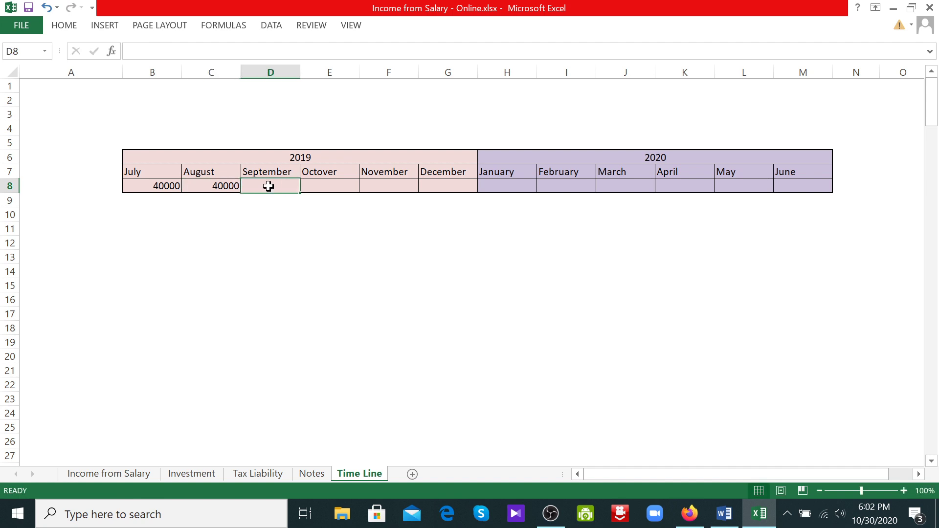
pyautogui.write('40000')
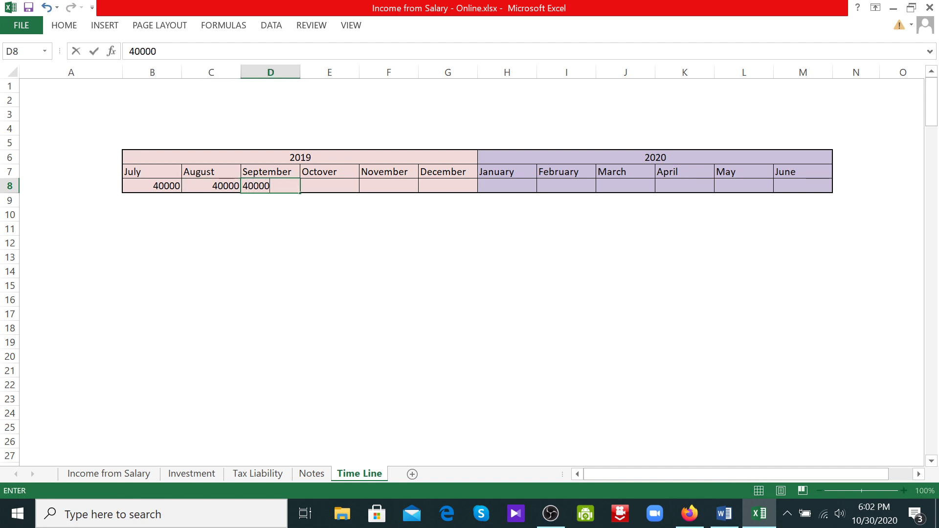
pyautogui.click(271, 226)
pyautogui.click(320, 190)
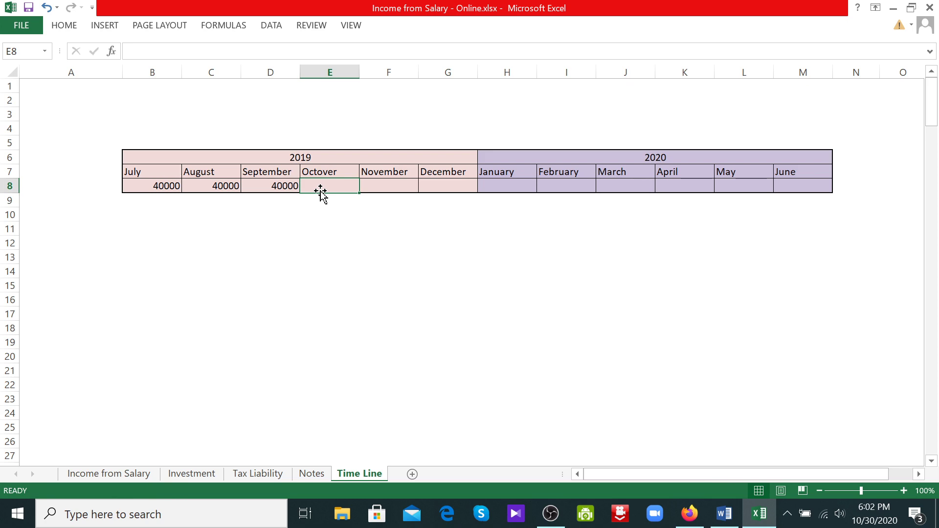
pyautogui.write('40000')
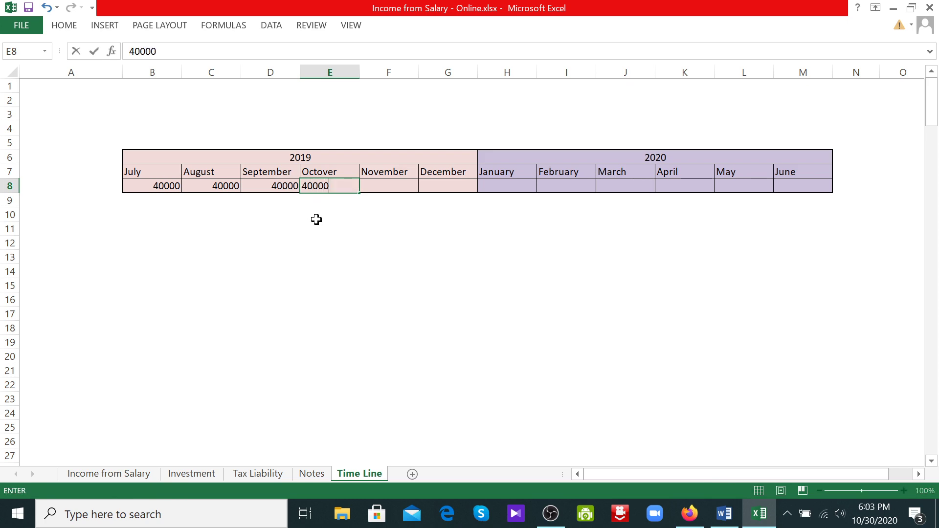
pyautogui.click(315, 226)
# - Check the yearly increment date and the increment amount in the salary scale of the Word problem statement, returning to the Excel timeline
pyautogui.click(731, 516)
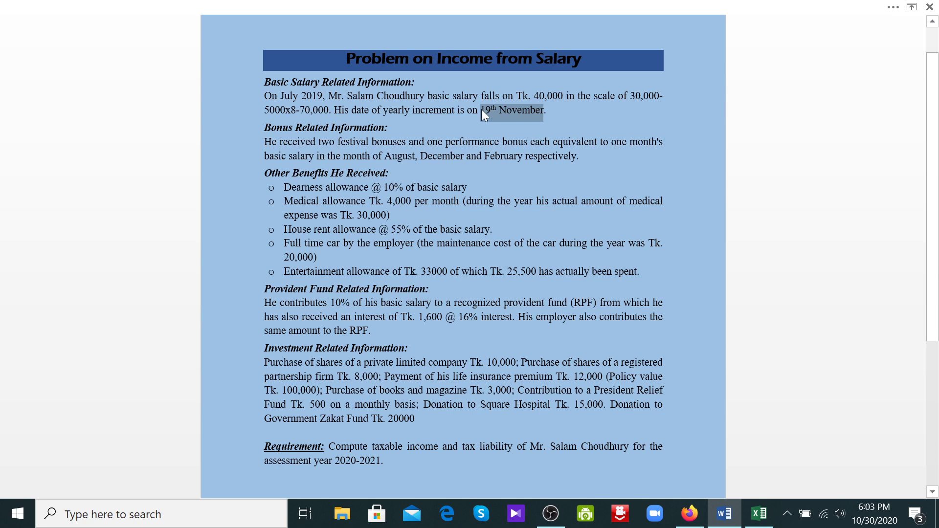
pyautogui.click(482, 109)
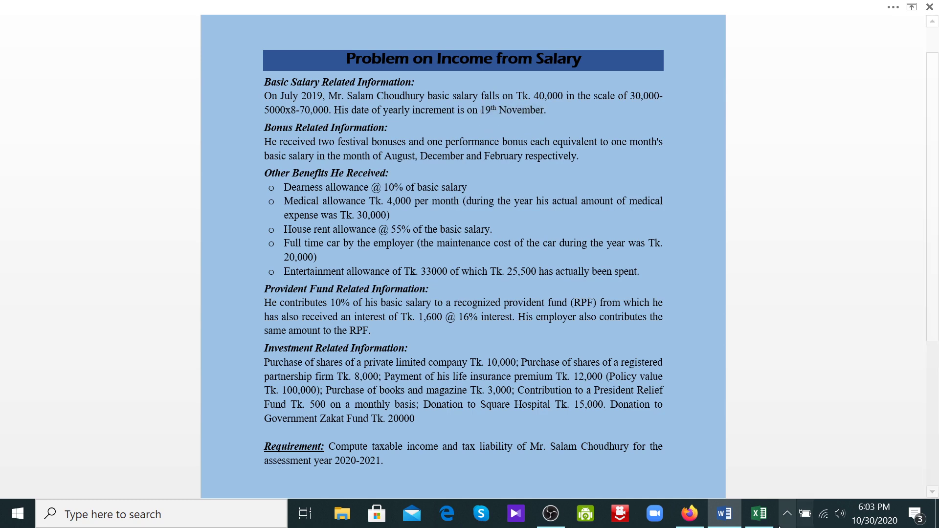
pyautogui.click(759, 514)
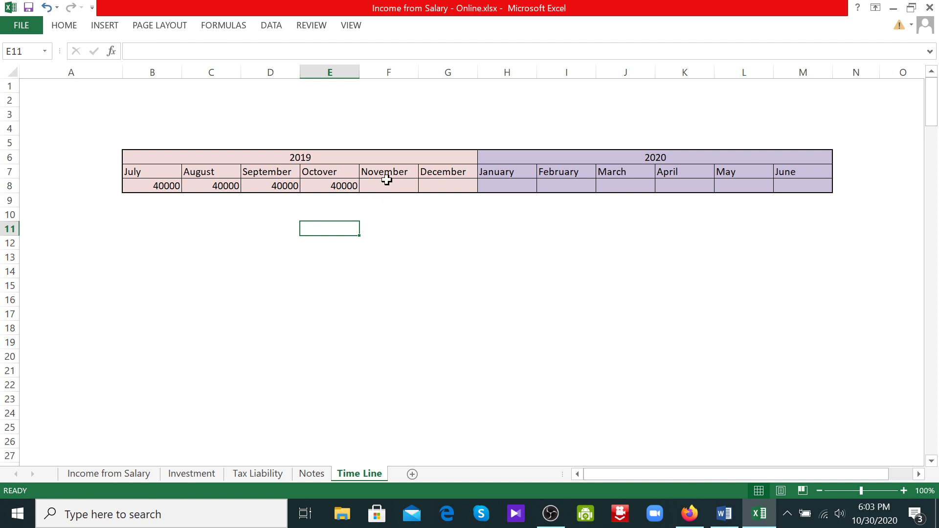
pyautogui.click(384, 179)
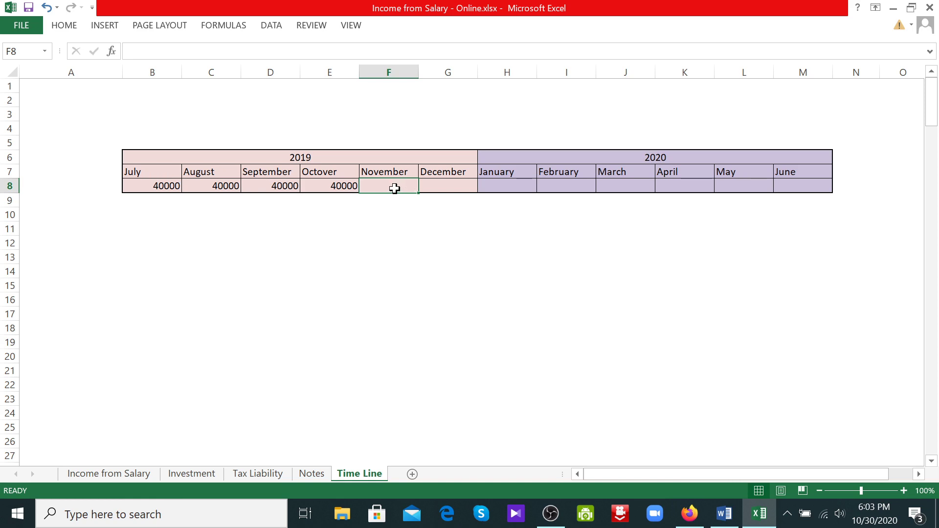
pyautogui.click(725, 514)
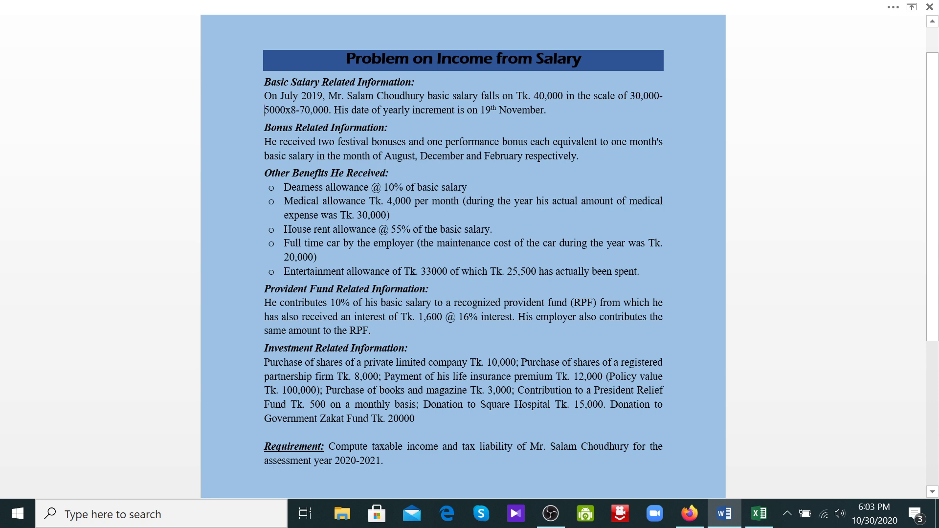
pyautogui.moveTo(264, 110); pyautogui.dragTo(279, 111)
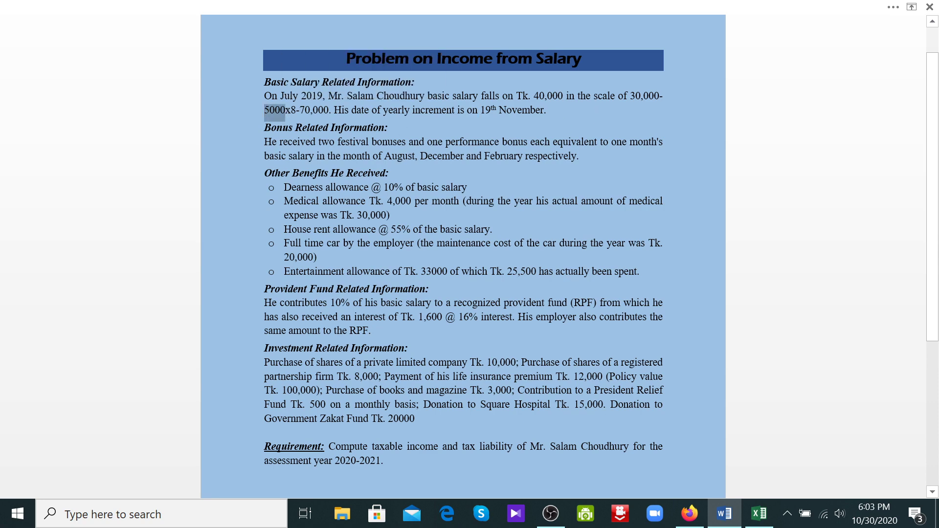
pyautogui.click(759, 513)
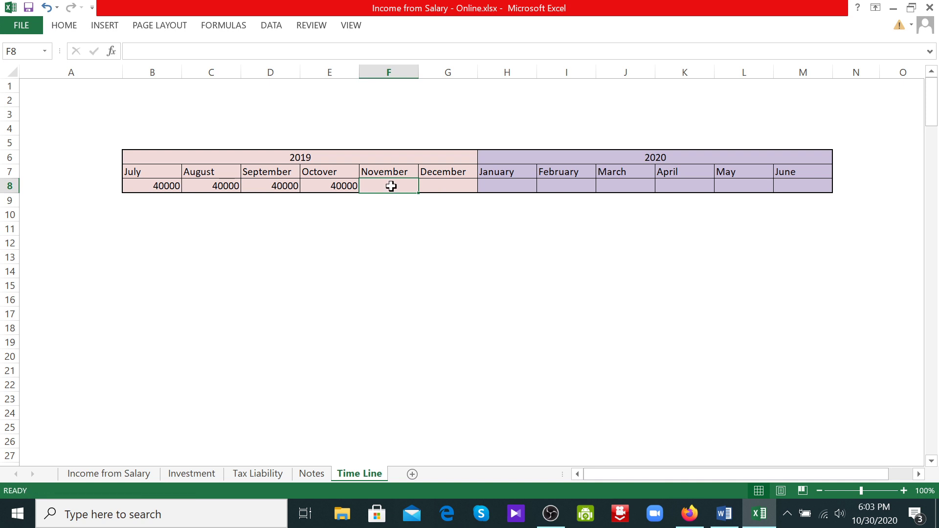
# - Enter 40000 in F9 and 45000 in F10 below November 2019 as the basic salaries before and after the increment
pyautogui.click(399, 198)
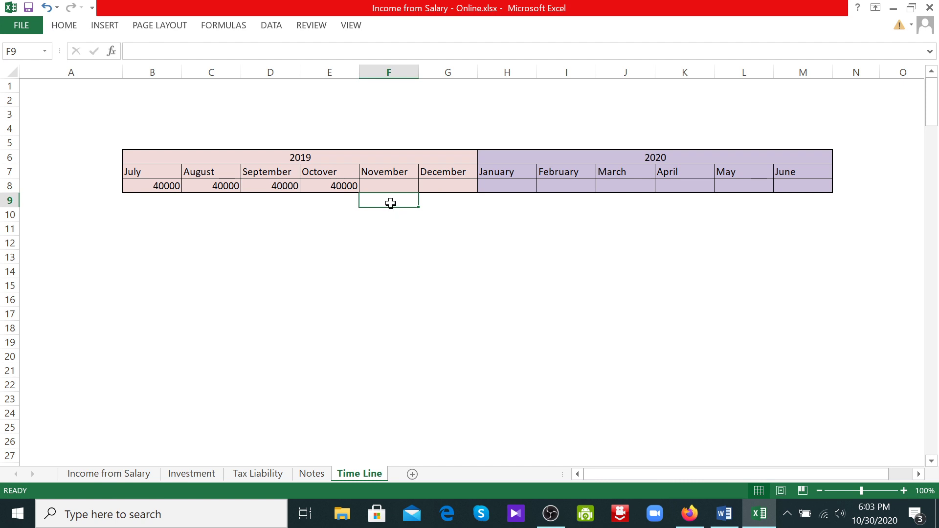
pyautogui.write('400000')
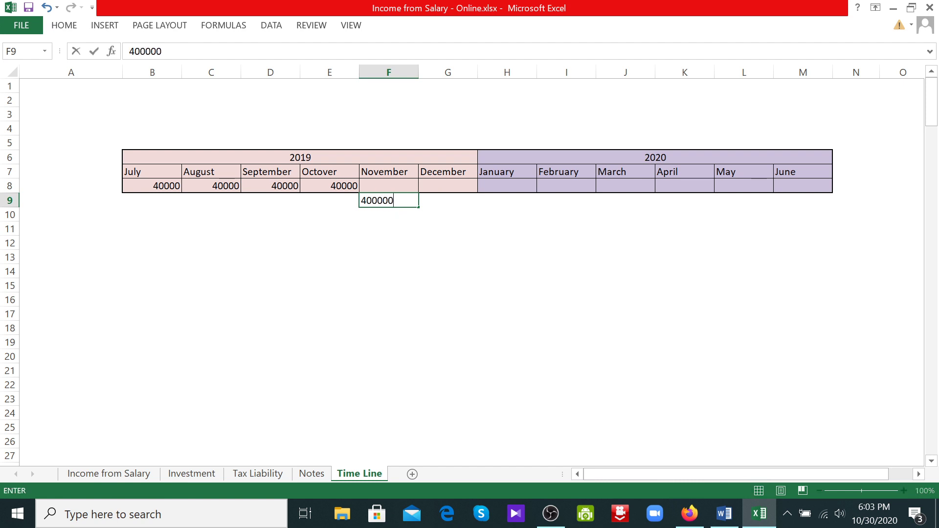
pyautogui.press('Return')
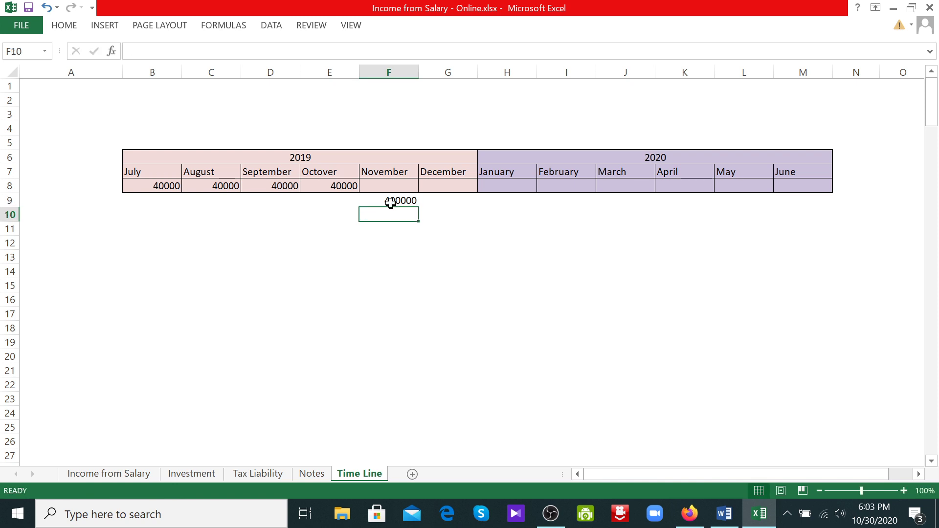
pyautogui.click(390, 201)
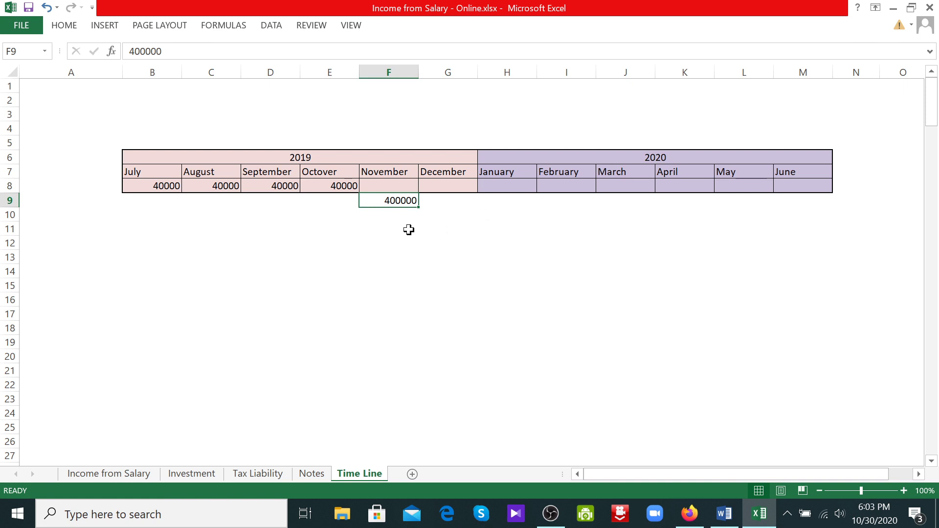
pyautogui.click(390, 212)
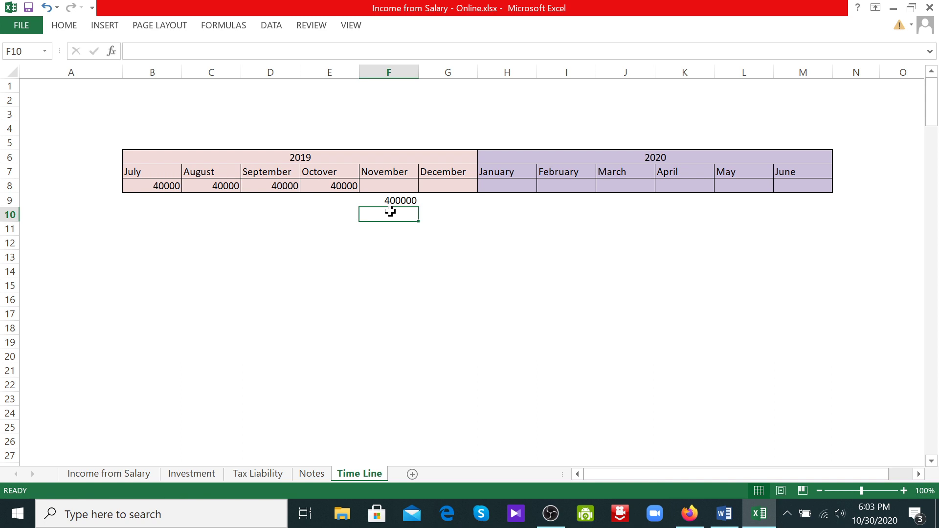
pyautogui.write('45000')
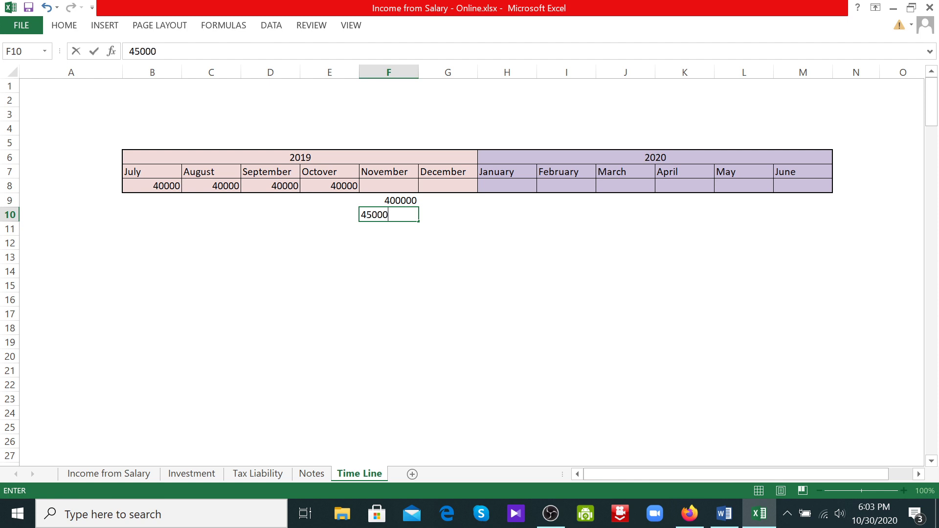
pyautogui.doubleClick(408, 201)
pyautogui.press('BackSpace')
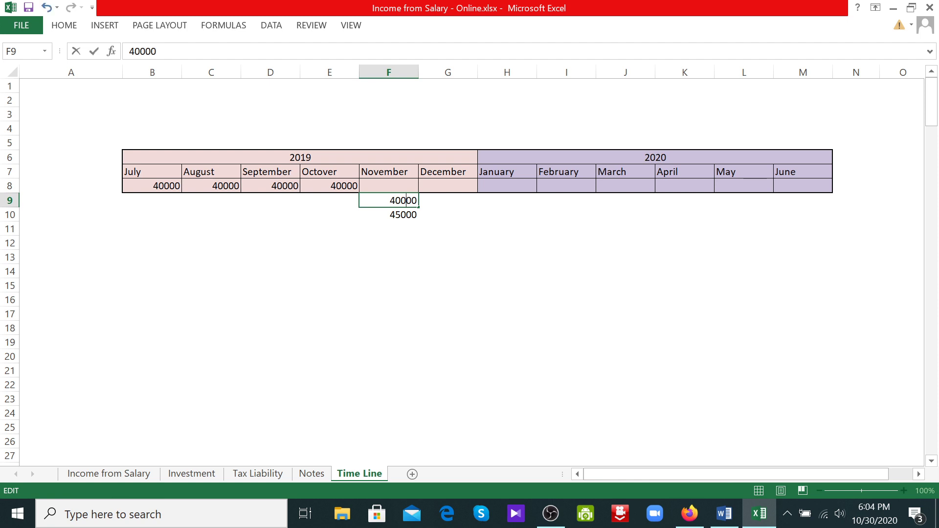
pyautogui.click(399, 288)
# - Examine the two basic salary values listed under November 2019 and the whole November column
pyautogui.click(411, 214)
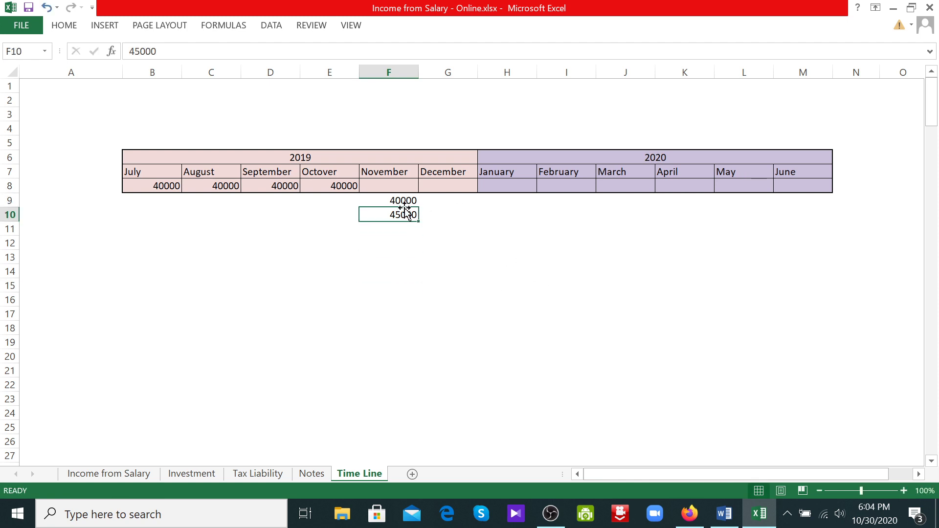
pyautogui.click(400, 199)
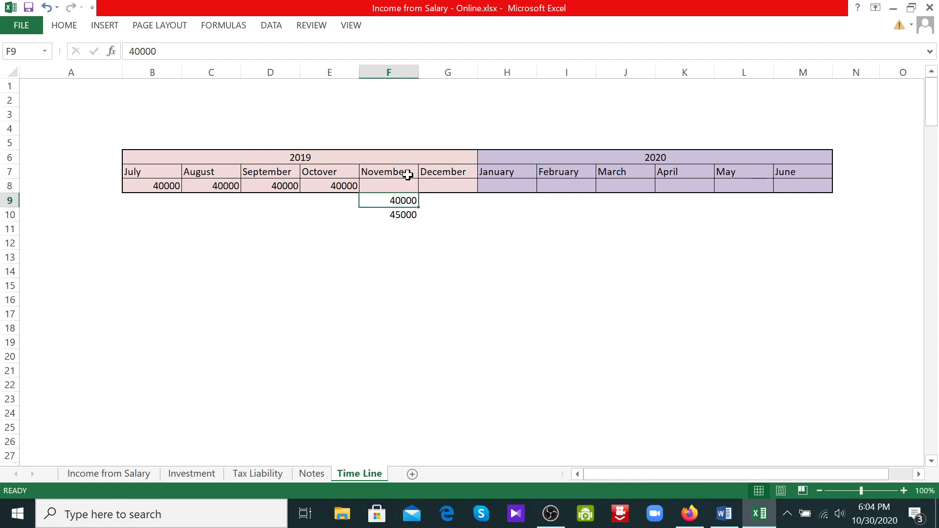
pyautogui.click(394, 66)
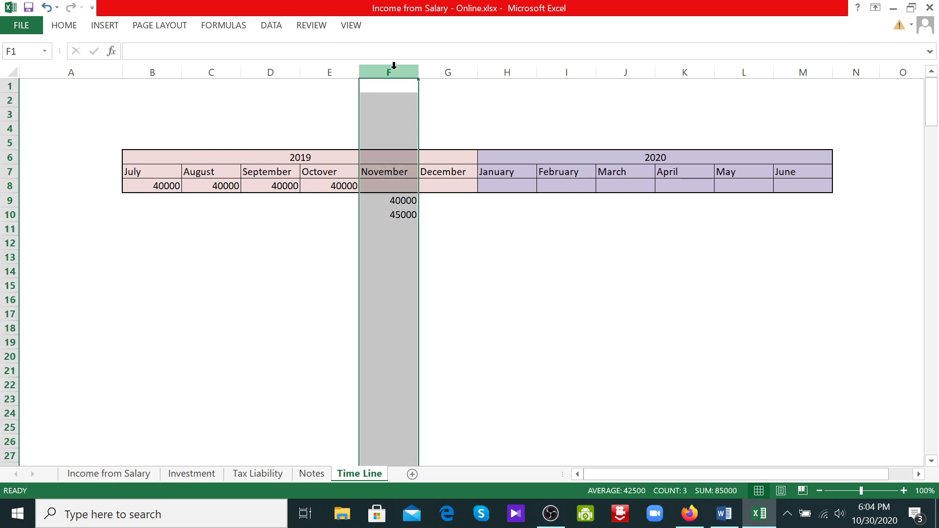
pyautogui.click(405, 258)
pyautogui.click(404, 215)
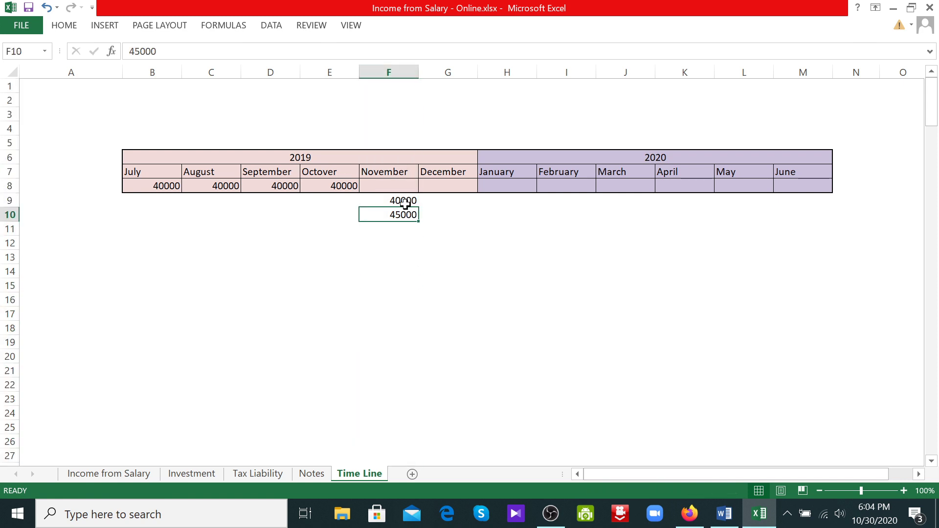
pyautogui.click(404, 203)
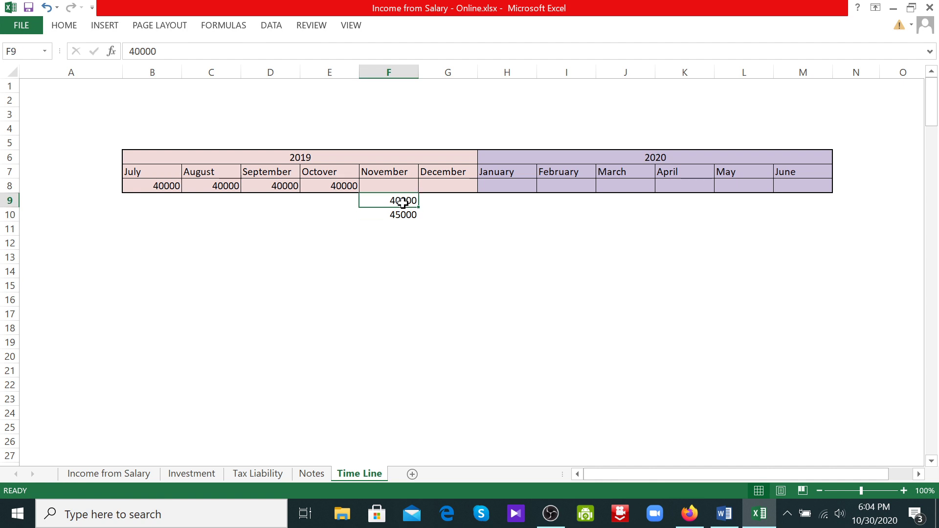
pyautogui.click(394, 72)
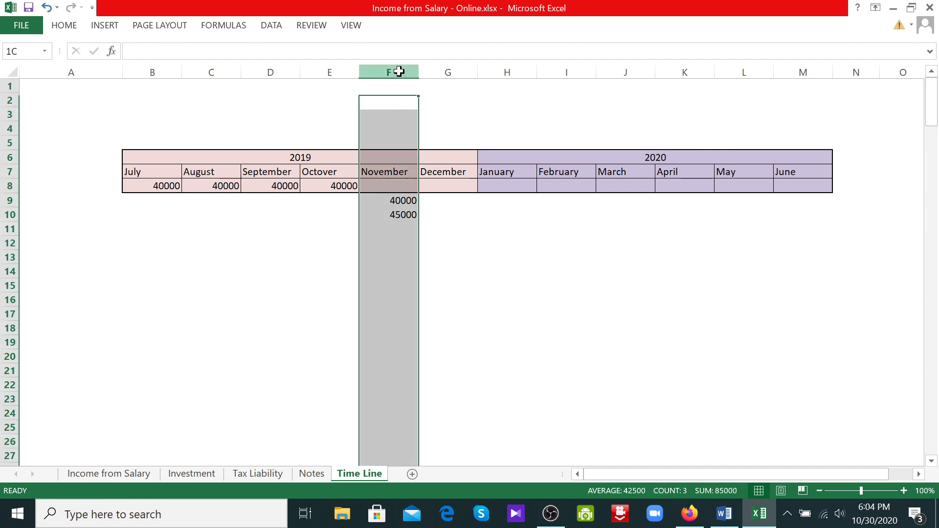
pyautogui.click(401, 217)
# - Enter 45000 as the basic salary for December 2019 in the timeline
pyautogui.click(443, 187)
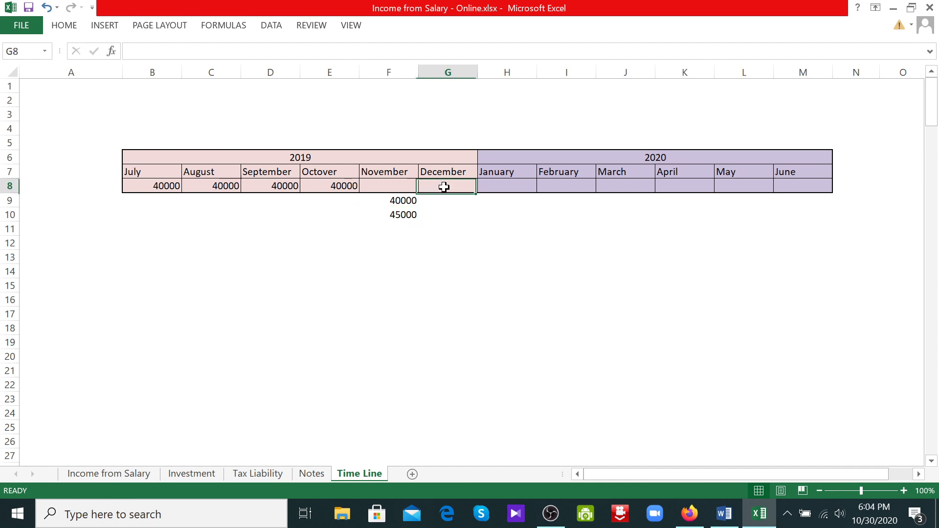
pyautogui.write('45')
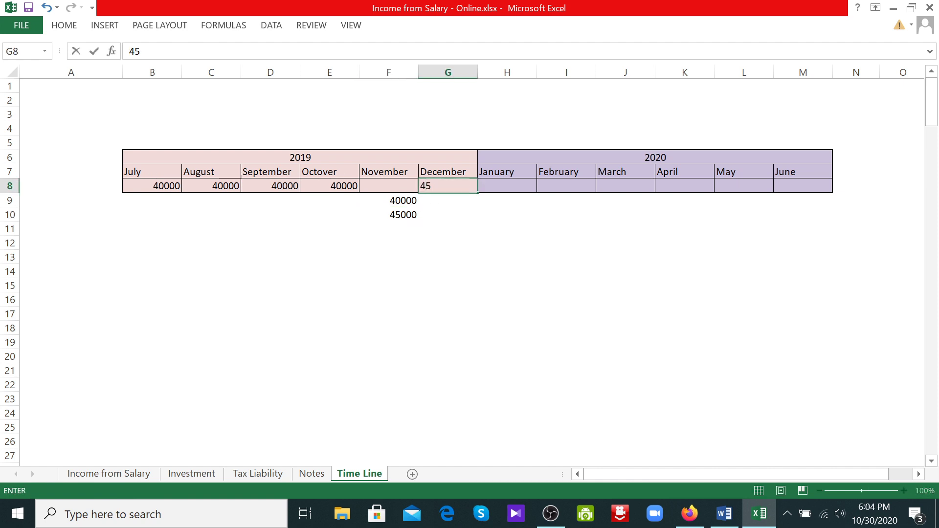
pyautogui.write('000')
pyautogui.press('Tab')
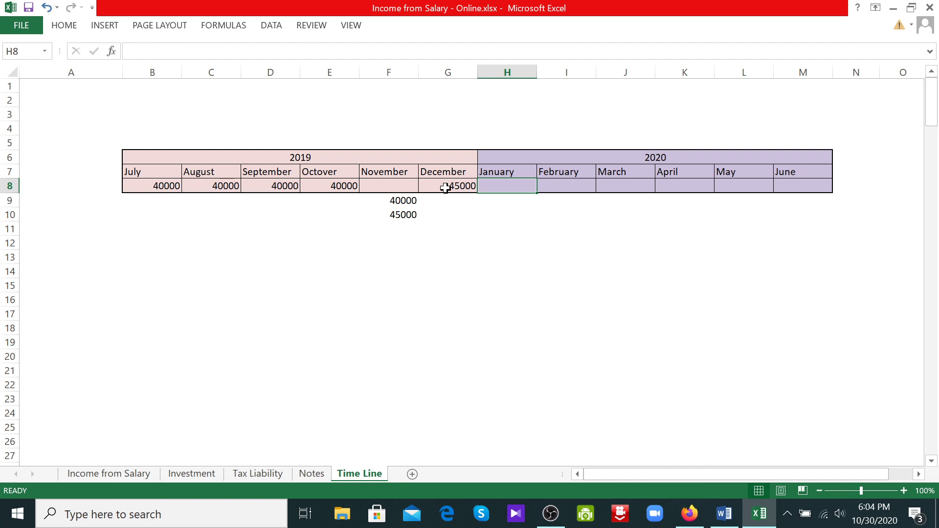
# - Copy the December 2019 basic salary to January through June 2020 in the timeline
pyautogui.click(443, 190)
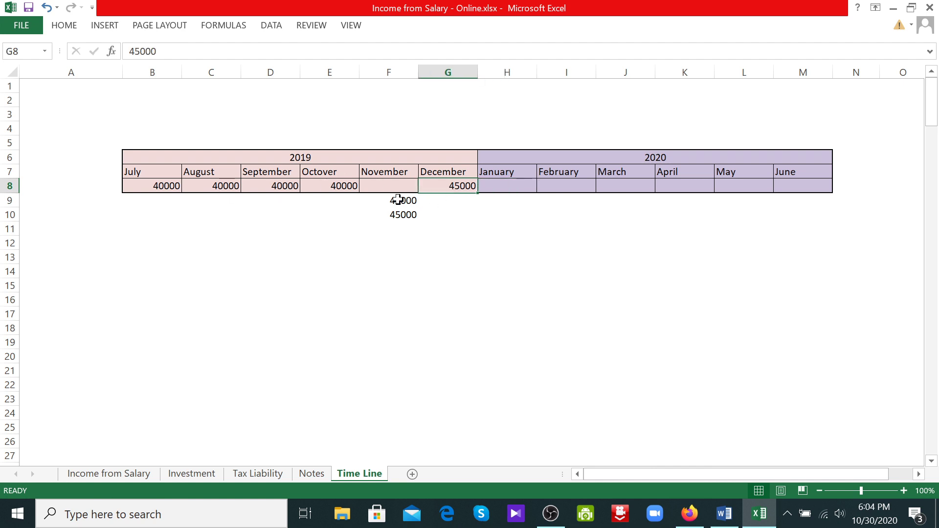
pyautogui.hotkey('ctrl', 'c')
pyautogui.moveTo(498, 189); pyautogui.dragTo(784, 185)
pyautogui.hotkey('ctrl', 'v')
pyautogui.click(584, 248)
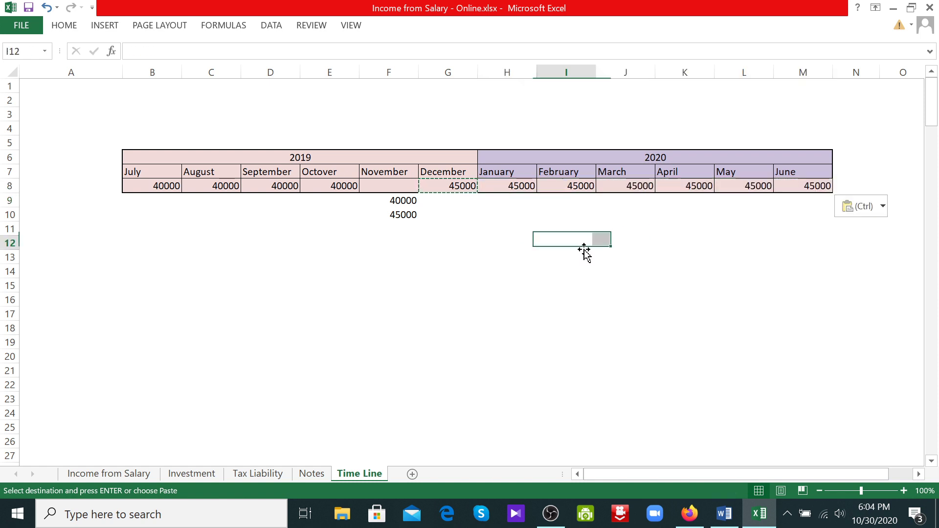
pyautogui.press('Escape')
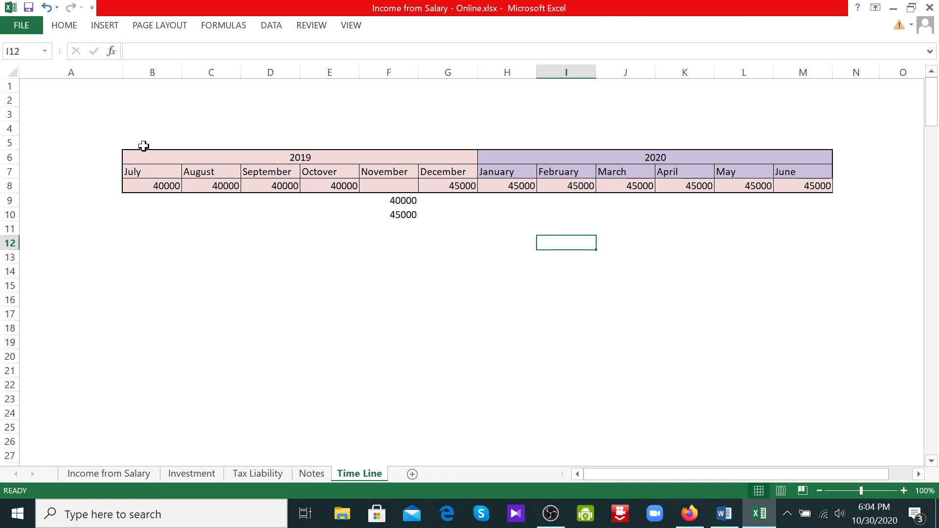
# - Review the timeline's 2019 months and enter July-October as the first Duration of Service in the Notes sheet's basic salary table
pyautogui.moveTo(149, 156); pyautogui.dragTo(199, 173)
pyautogui.click(338, 198)
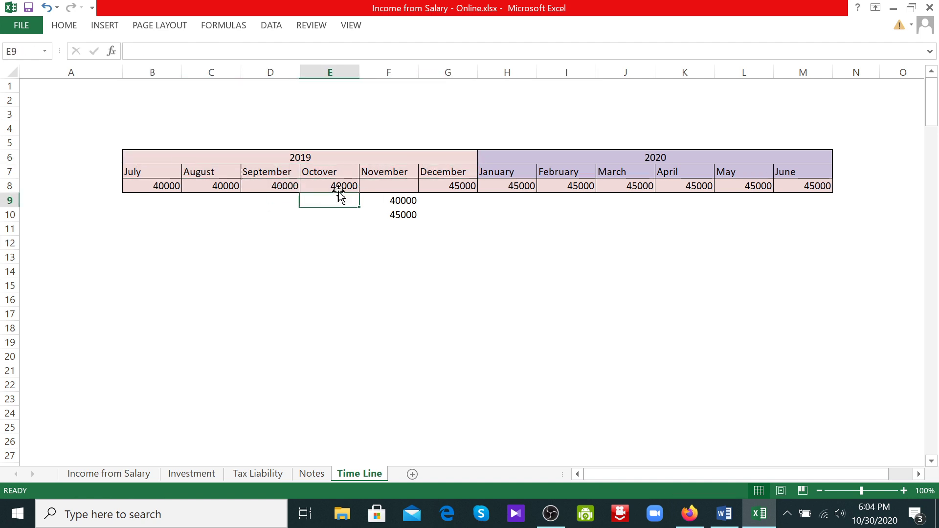
pyautogui.click(396, 71)
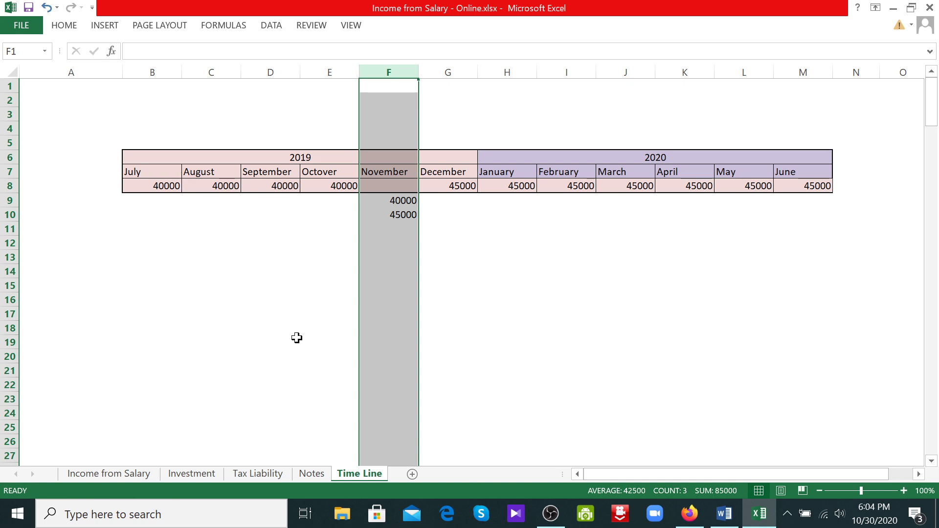
pyautogui.click(321, 471)
pyautogui.click(249, 175)
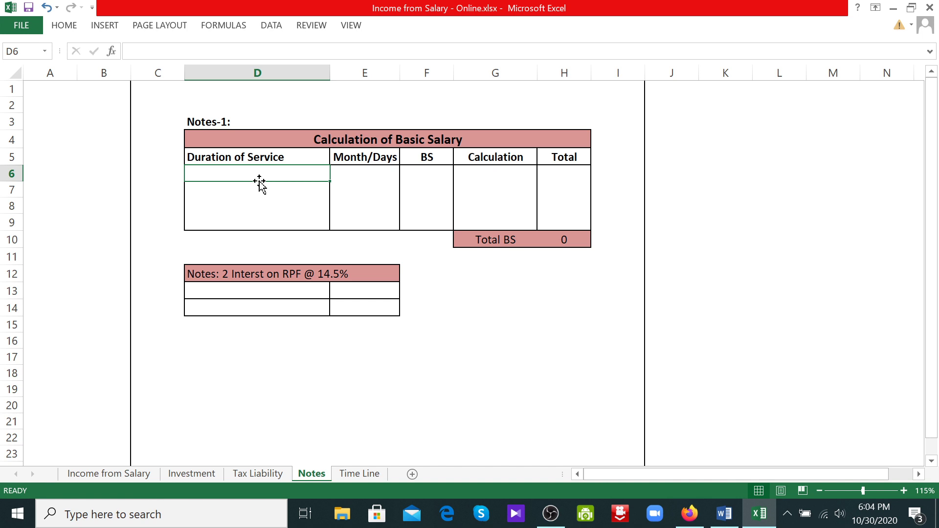
pyautogui.write('Jul')
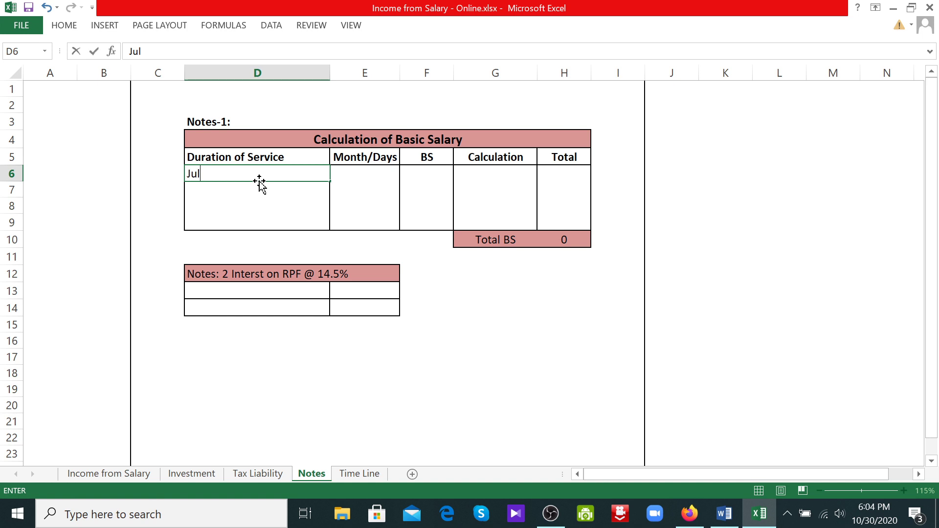
pyautogui.write('y-October')
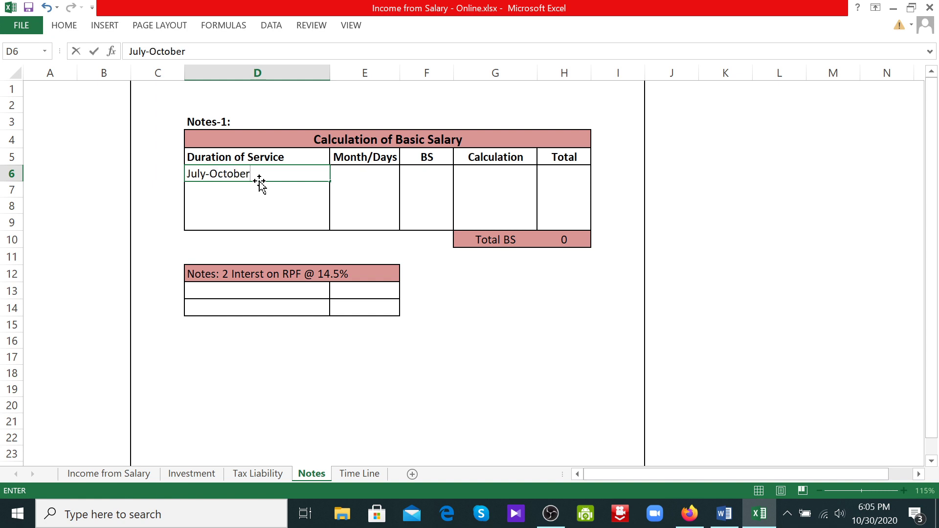
# - Check the months from July to October 2019 in the Time Line sheet and return to the Notes sheet
pyautogui.click(355, 480)
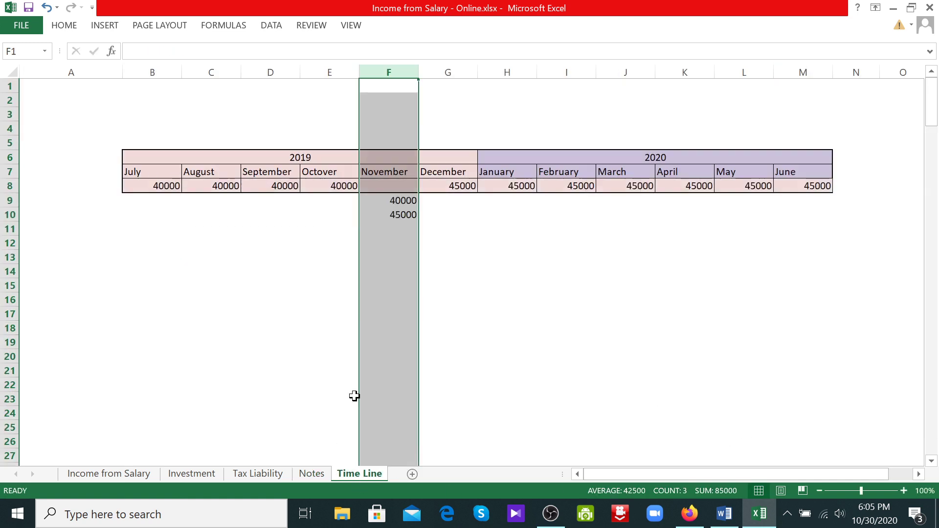
pyautogui.click(147, 174)
pyautogui.click(196, 174)
pyautogui.click(258, 176)
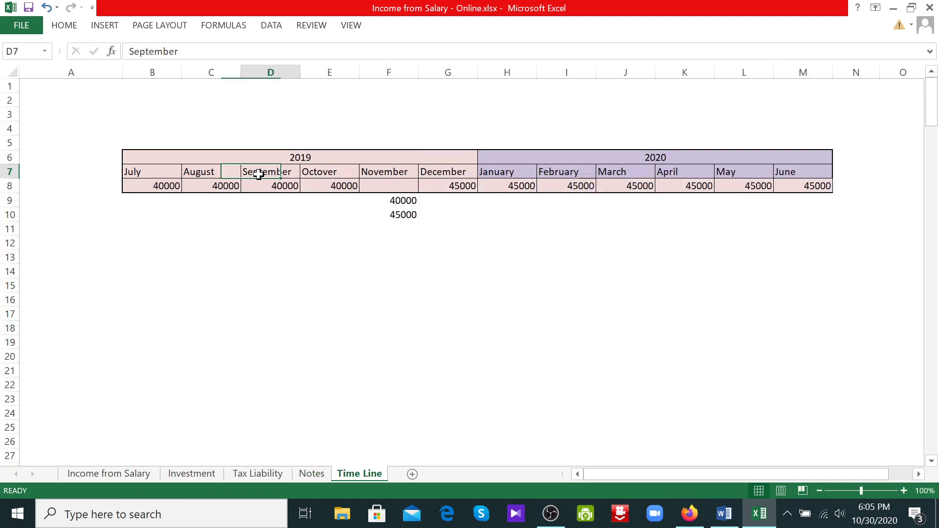
pyautogui.click(322, 177)
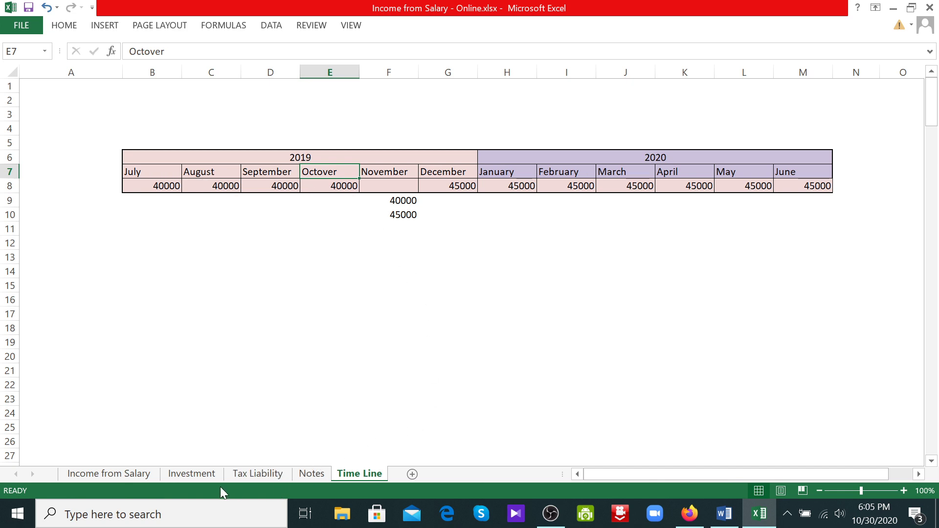
pyautogui.click(309, 476)
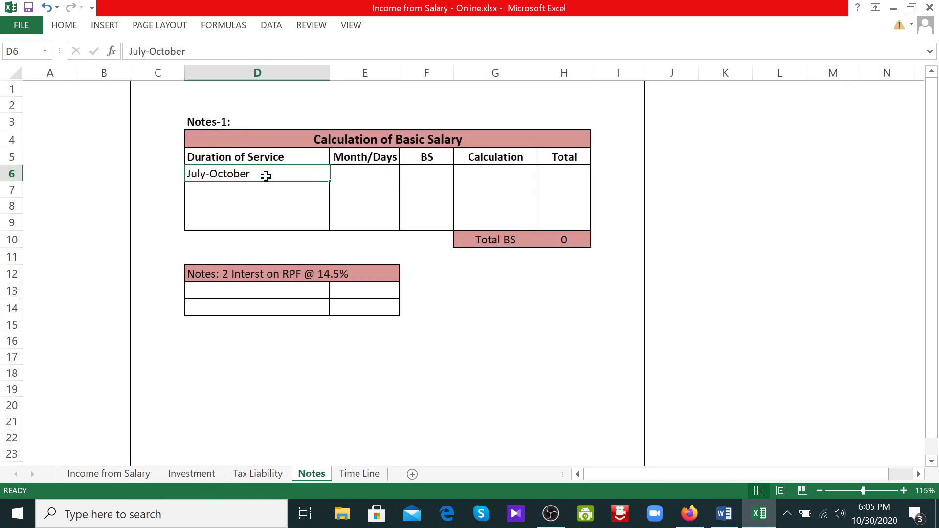
# - Enter 4 under Month/Days and 40000 under BS for the July-October row of the basic salary table
pyautogui.click(353, 170)
pyautogui.write('4')
pyautogui.click(426, 174)
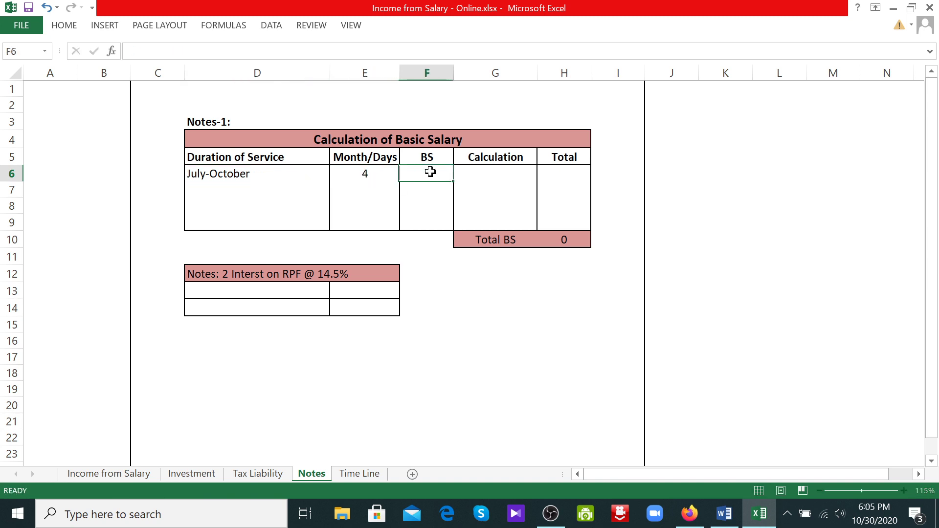
pyautogui.write('40000')
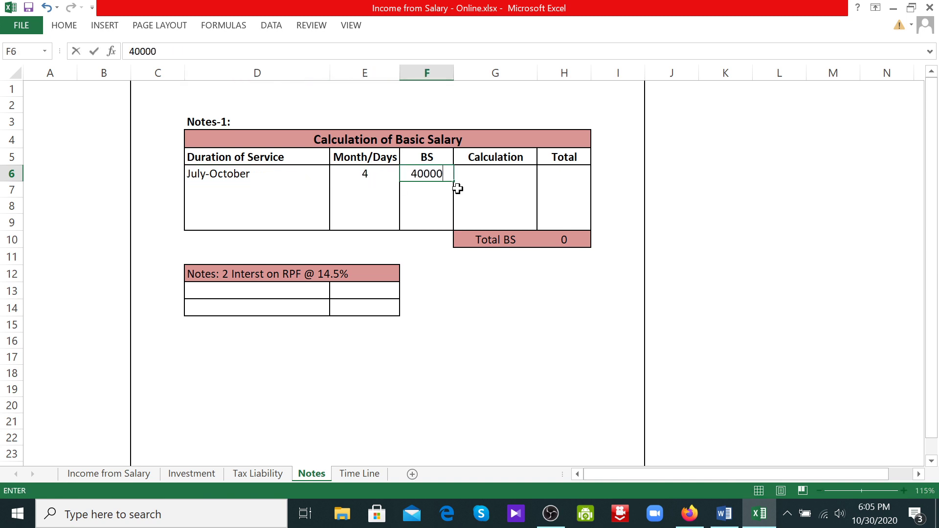
# - Fill in the July-October row with 4x40000 as the Calculation text and 160000 as the Total
pyautogui.click(482, 179)
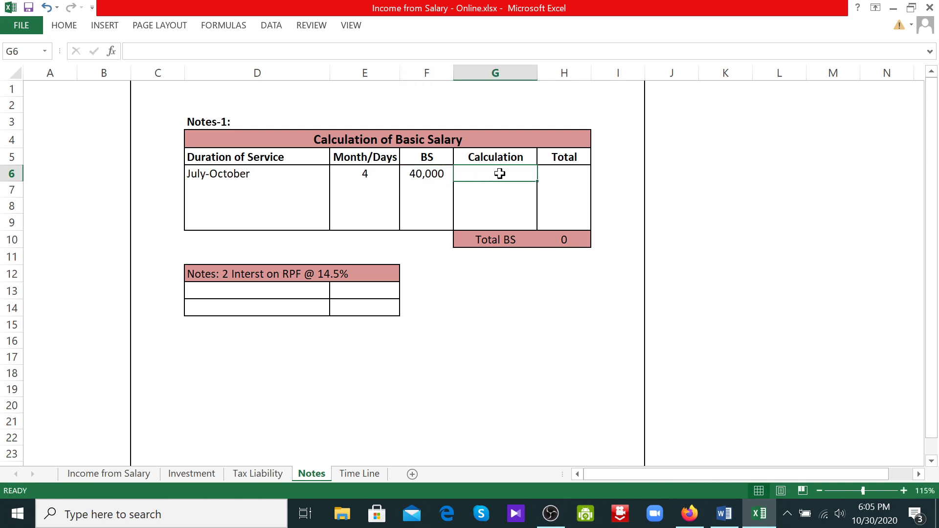
pyautogui.write('4*')
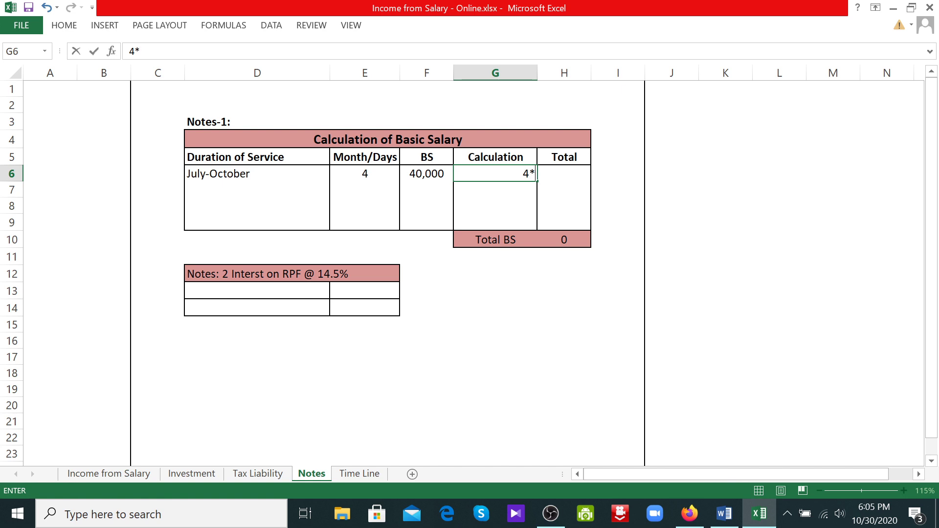
pyautogui.write('40000')
pyautogui.click(504, 174)
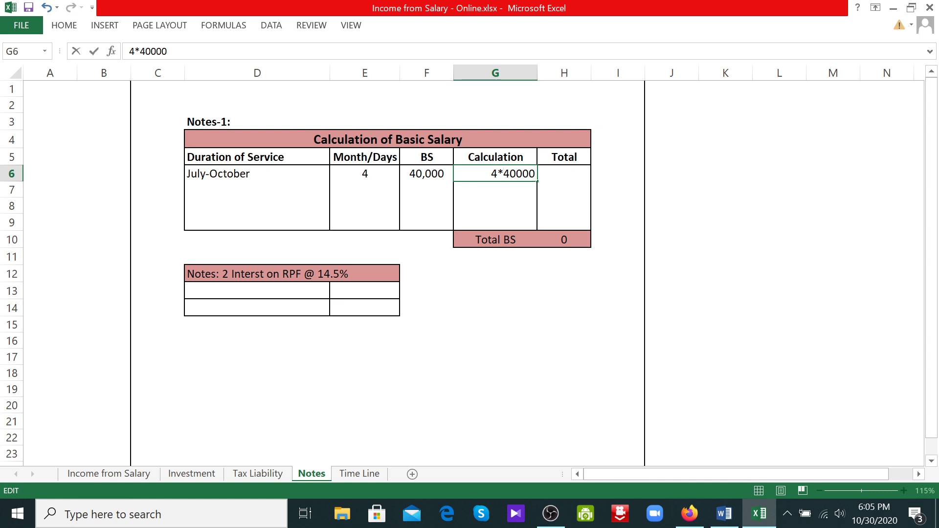
pyautogui.press('BackSpace')
pyautogui.write('x')
pyautogui.press('Return')
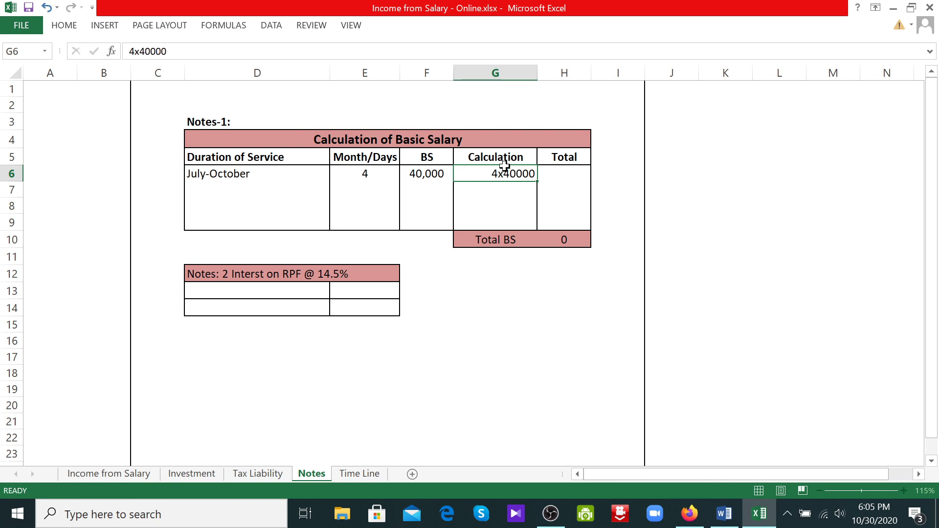
pyautogui.click(558, 178)
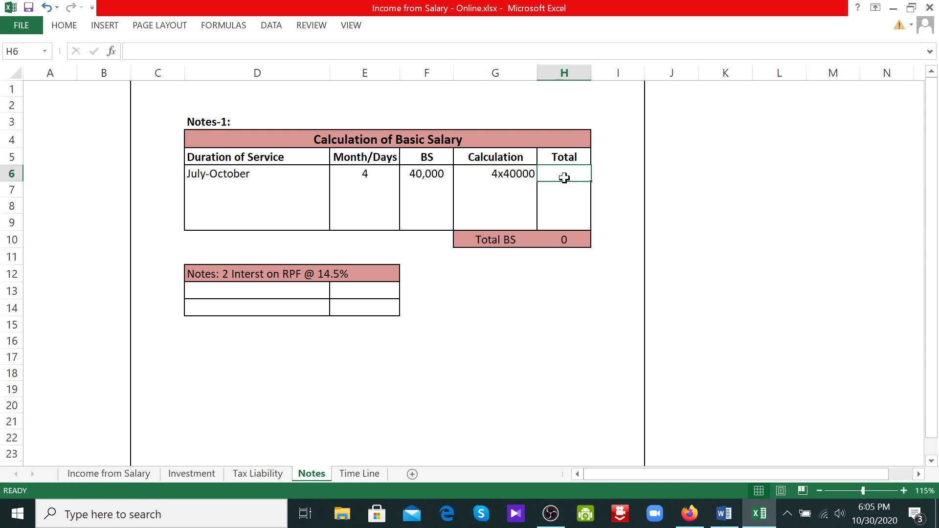
pyautogui.write('160,000')
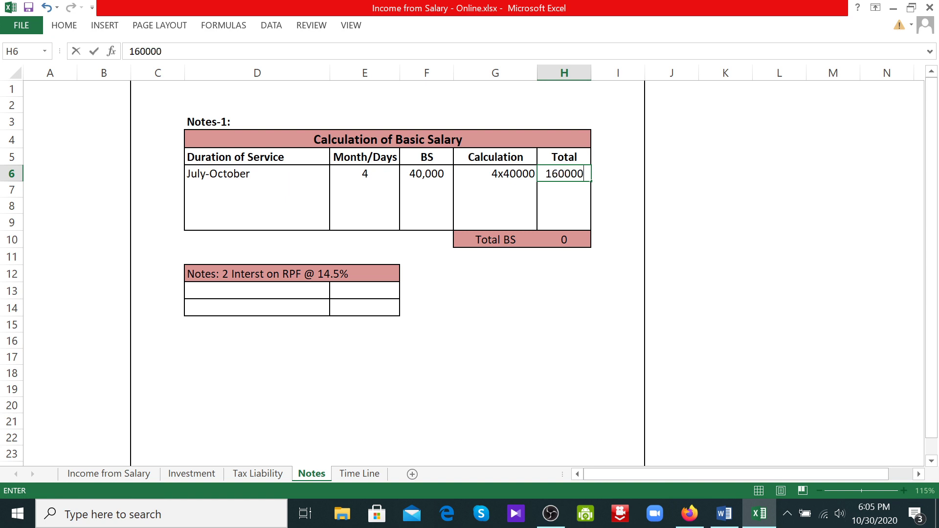
pyautogui.click(512, 191)
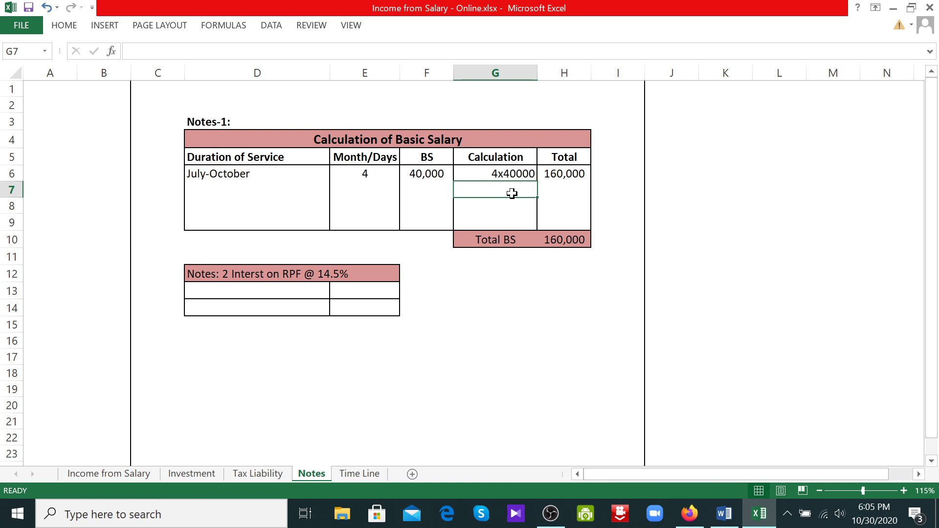
# - Enter November as the Duration of Service in both of the two rows below July-October
pyautogui.click(222, 190)
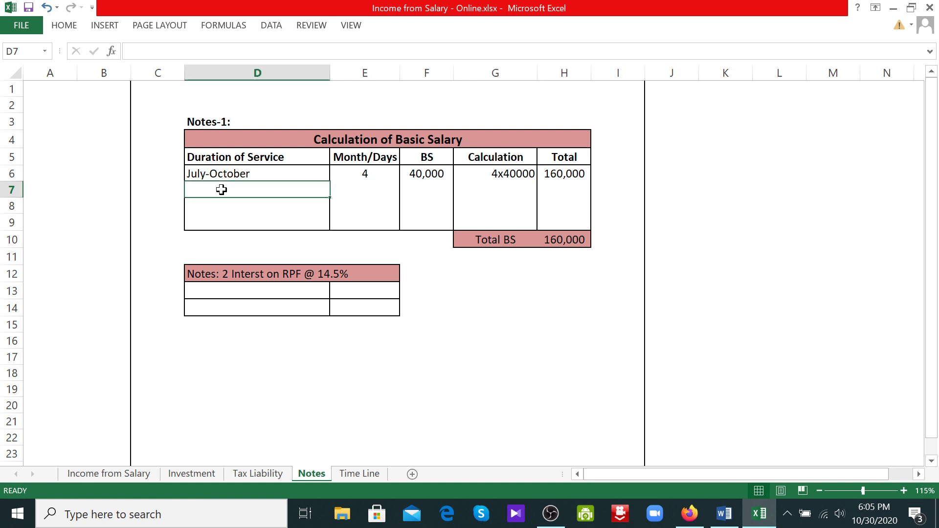
pyautogui.write('No')
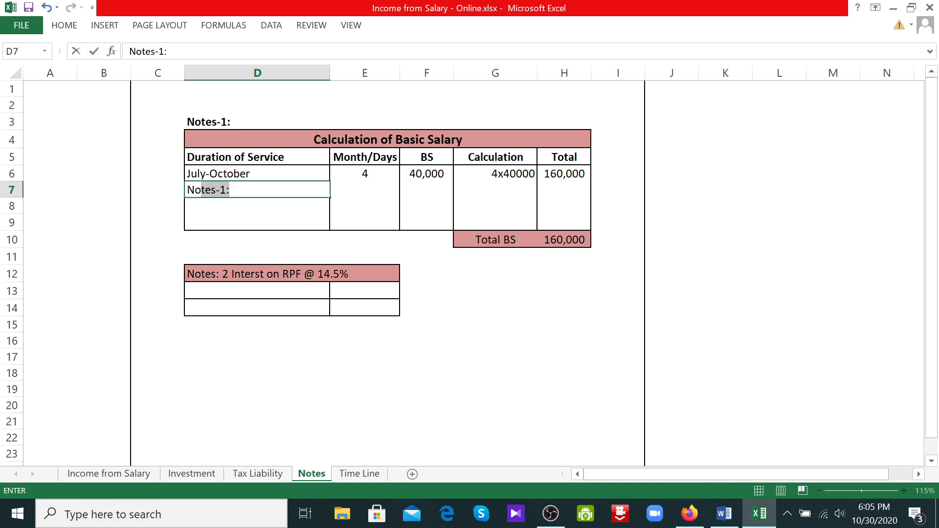
pyautogui.write('vember')
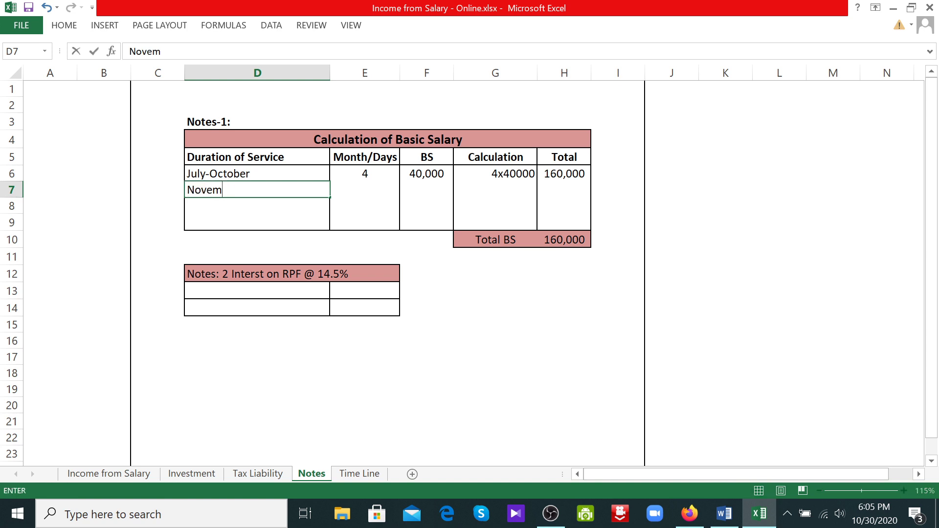
pyautogui.click(244, 206)
pyautogui.write('No')
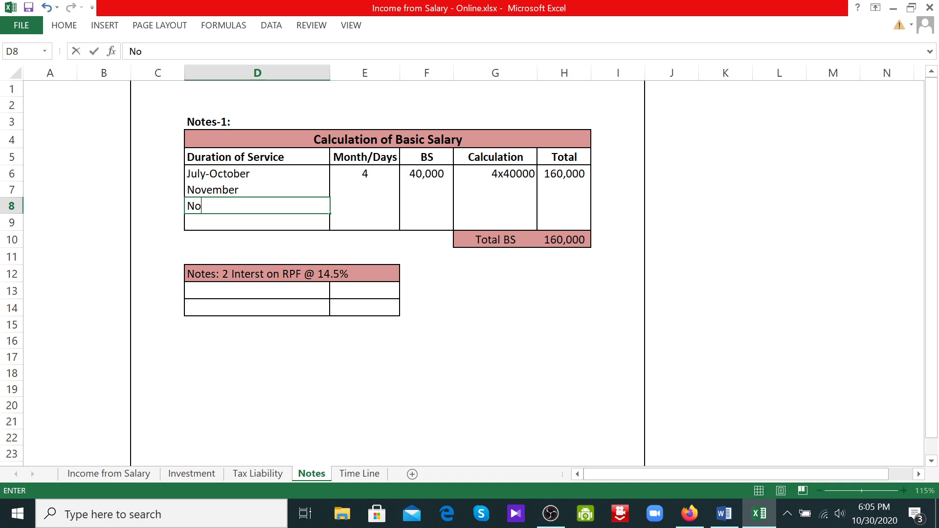
pyautogui.write('vem')
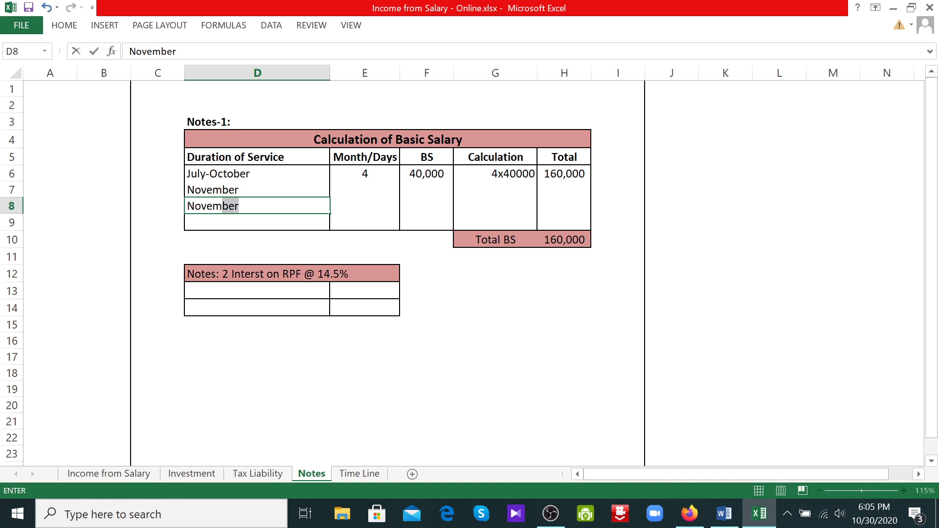
pyautogui.press('Return')
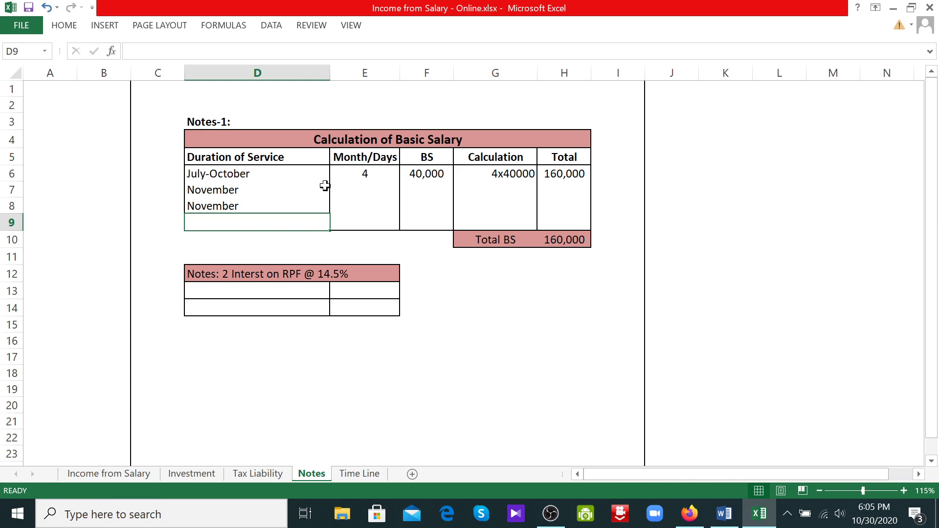
# - Check the yearly increment date in the Word problem statement and return to the Excel workbook
pyautogui.click(342, 187)
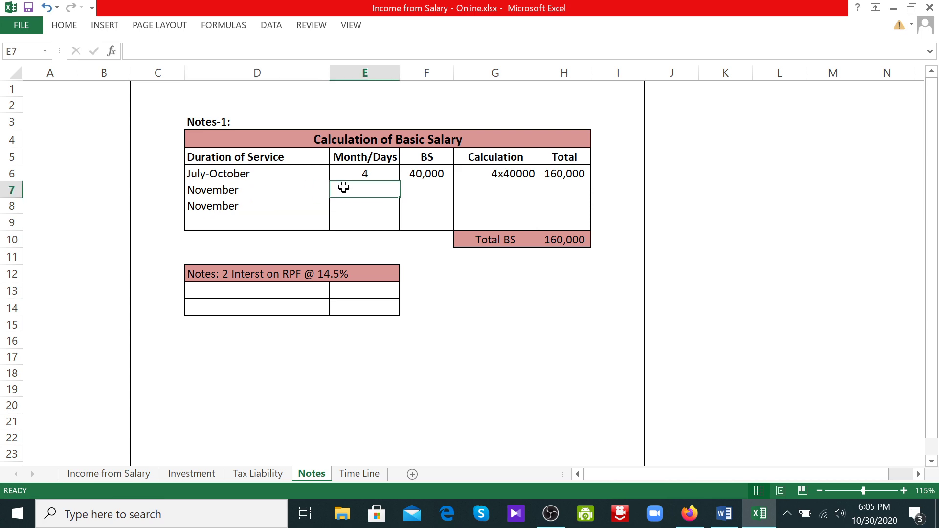
pyautogui.click(723, 514)
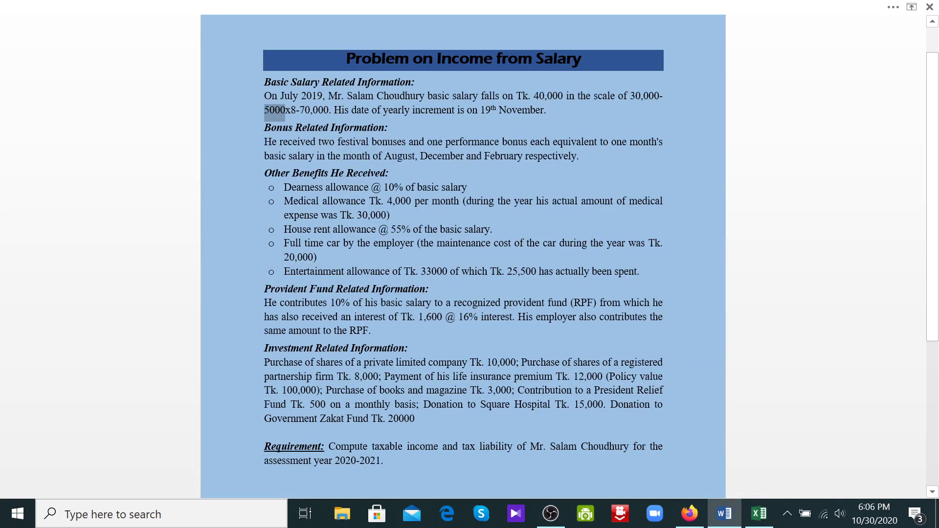
pyautogui.moveTo(726, 513)
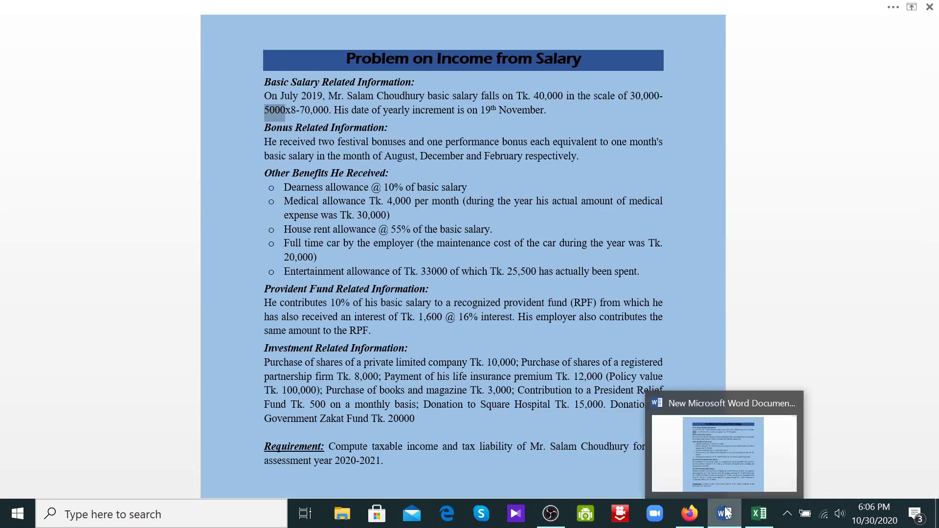
pyautogui.click(756, 517)
pyautogui.click(752, 521)
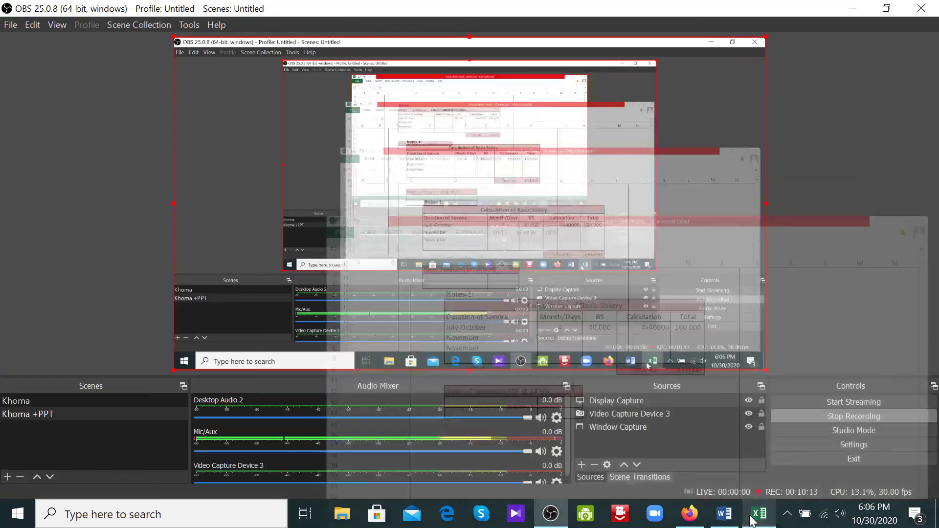
pyautogui.click(757, 515)
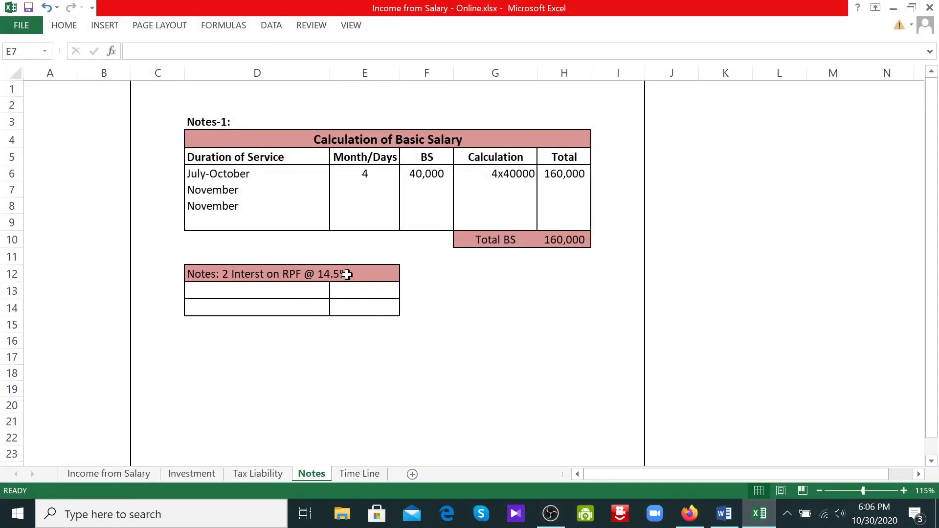
# - Extend the first November entry to November (1-18) and enter 18 din as its Month/Days
pyautogui.click(253, 192)
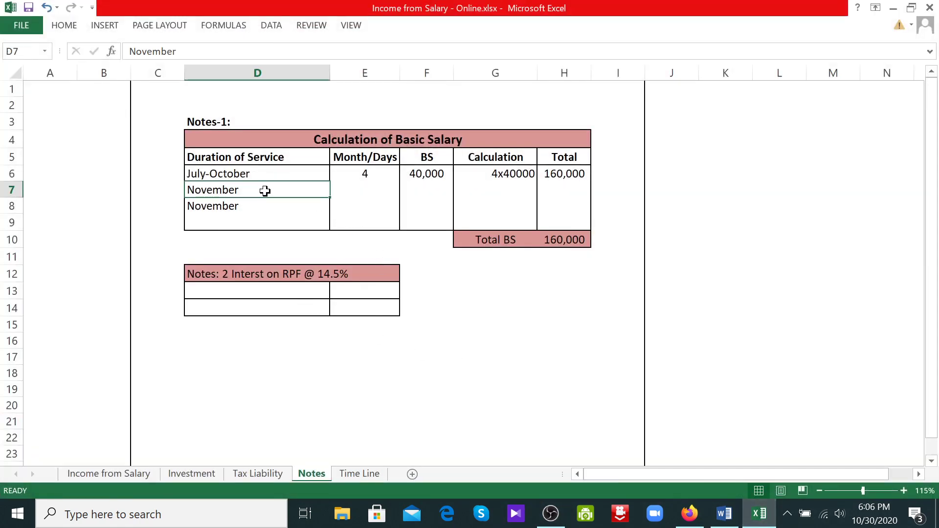
pyautogui.press('F2')
pyautogui.write('(')
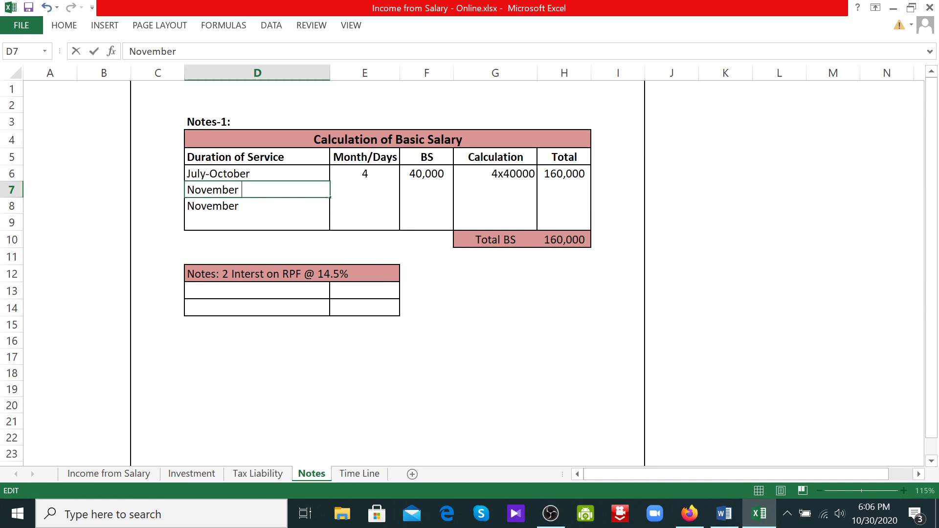
pyautogui.write('1-18)')
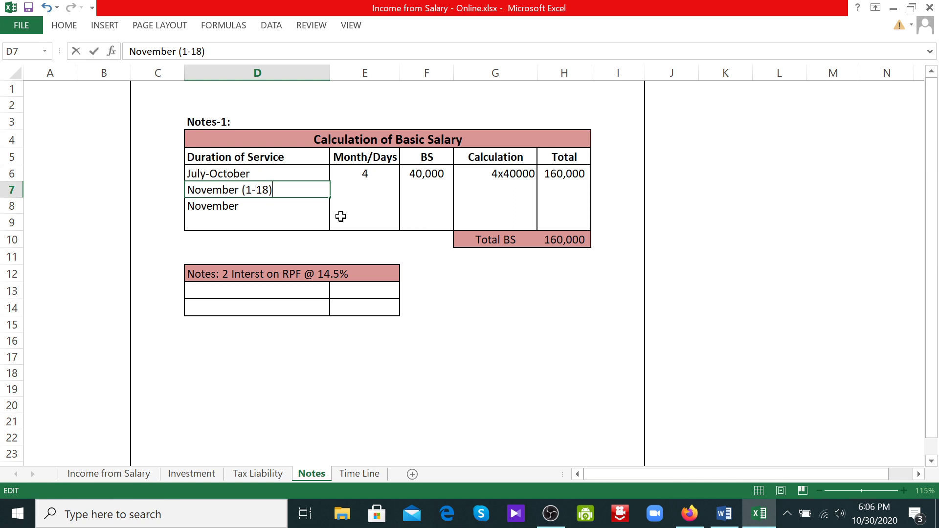
pyautogui.click(363, 184)
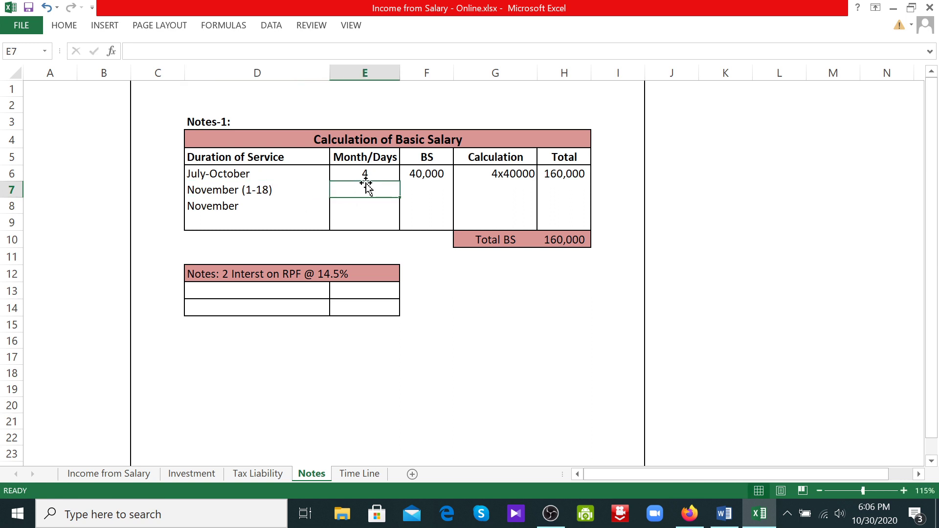
pyautogui.write('18')
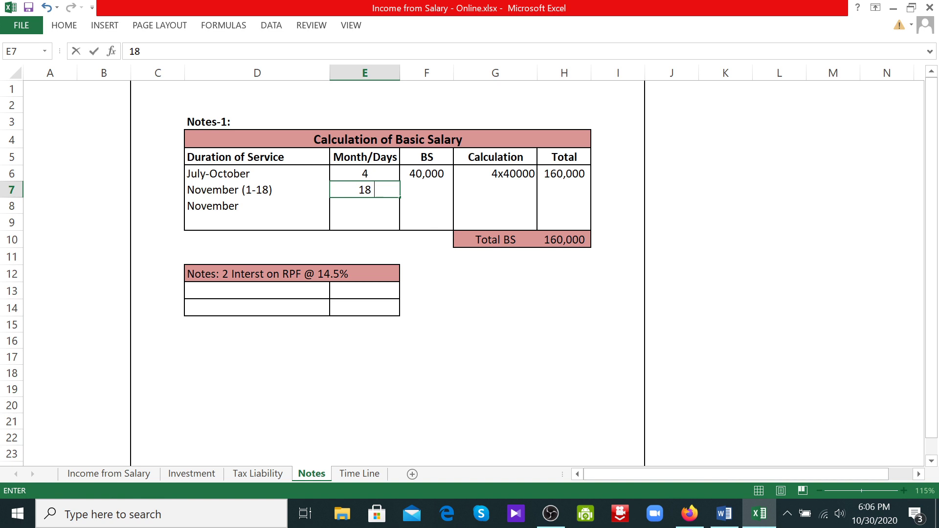
pyautogui.write('din')
pyautogui.click(420, 185)
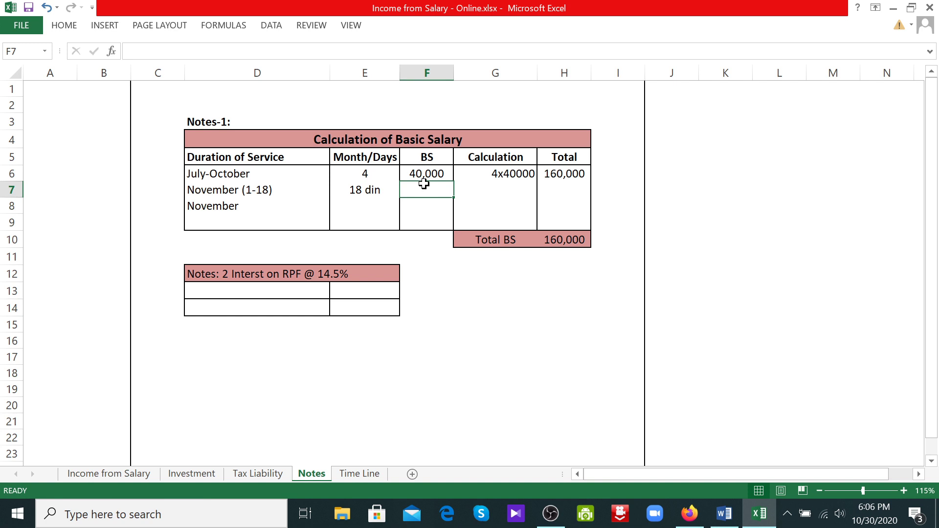
# - Extend the second November entry to November (19-30) and enter 12 as its Month/Days
pyautogui.click(251, 206)
pyautogui.press('F2')
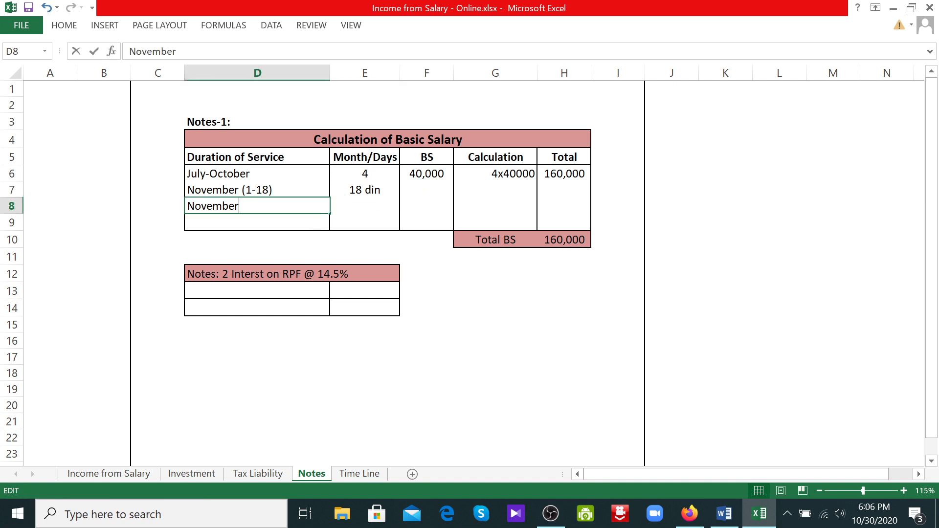
pyautogui.write('(')
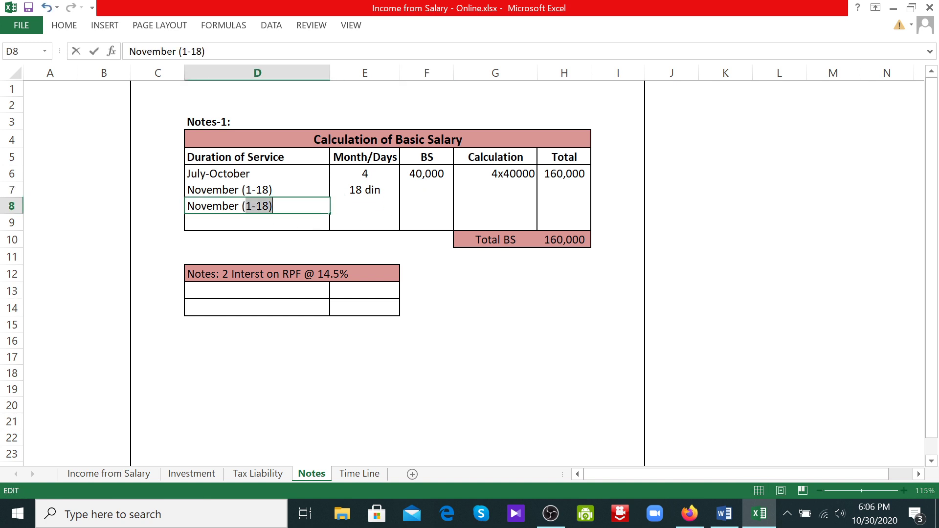
pyautogui.write('19')
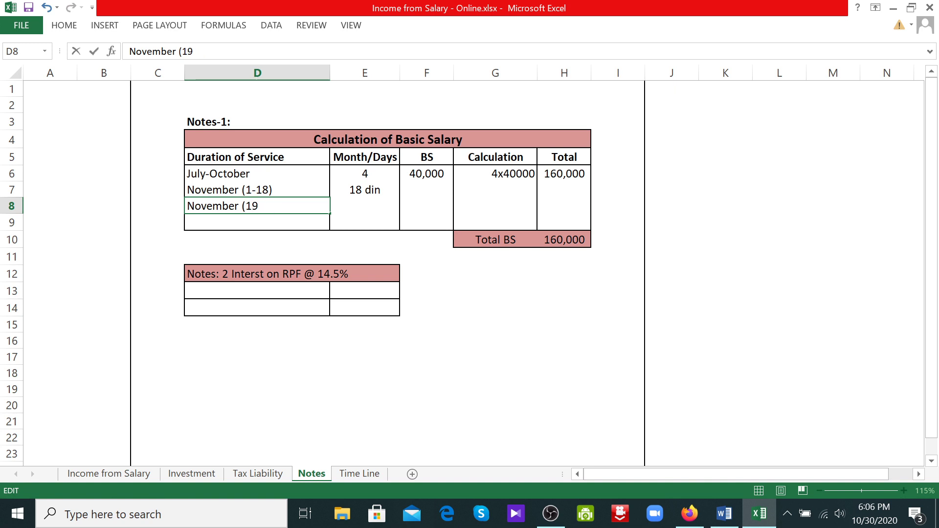
pyautogui.write('=')
pyautogui.press('BackSpace')
pyautogui.write('-30)')
pyautogui.click(367, 207)
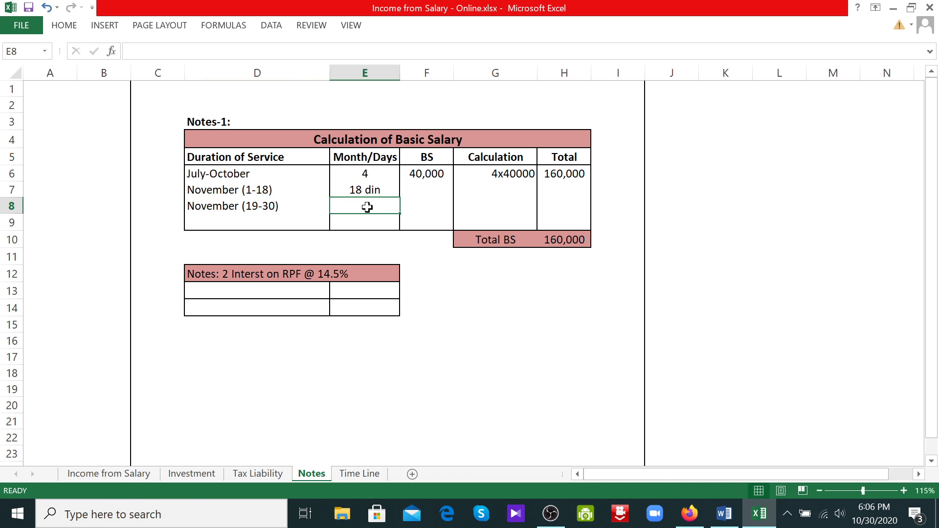
pyautogui.write('12')
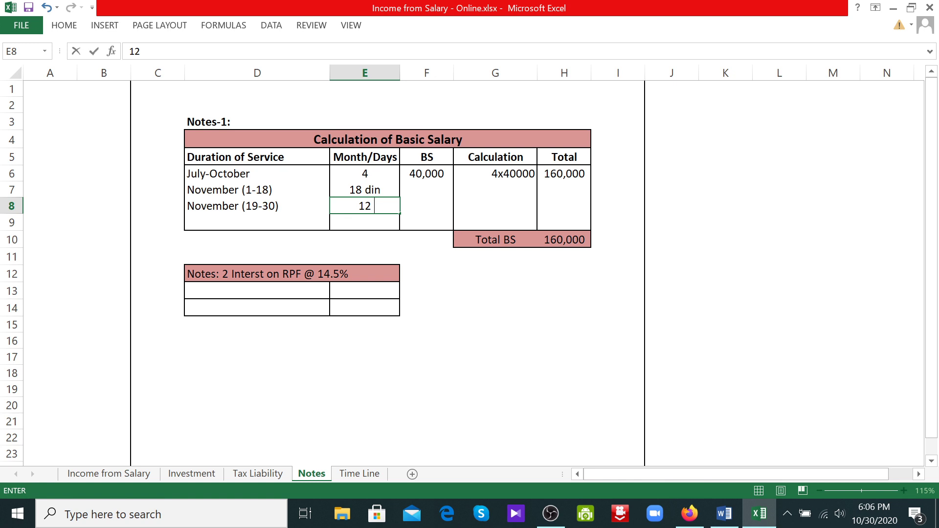
# - Change the Month/Days entries to 18 days for November (1-18) and 12 Days for November (19-30)
pyautogui.click(384, 188)
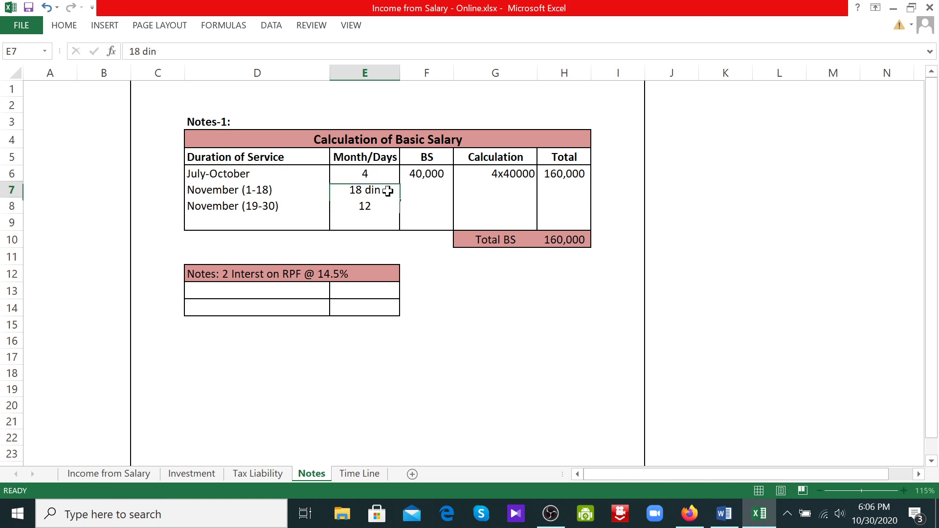
pyautogui.doubleClick(384, 188)
pyautogui.press('BackSpace')
pyautogui.press('BackSpace')
pyautogui.press('BackSpace')
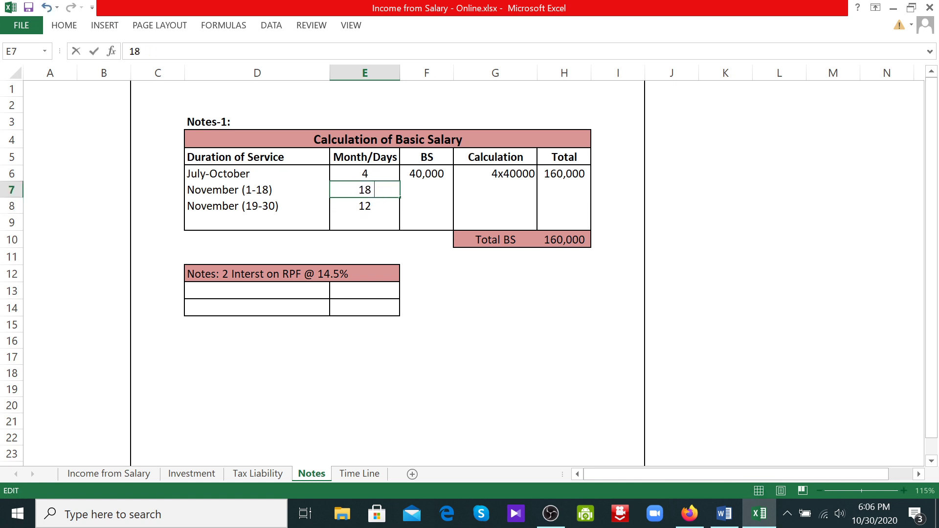
pyautogui.write('days')
pyautogui.click(371, 205)
pyautogui.doubleClick(376, 202)
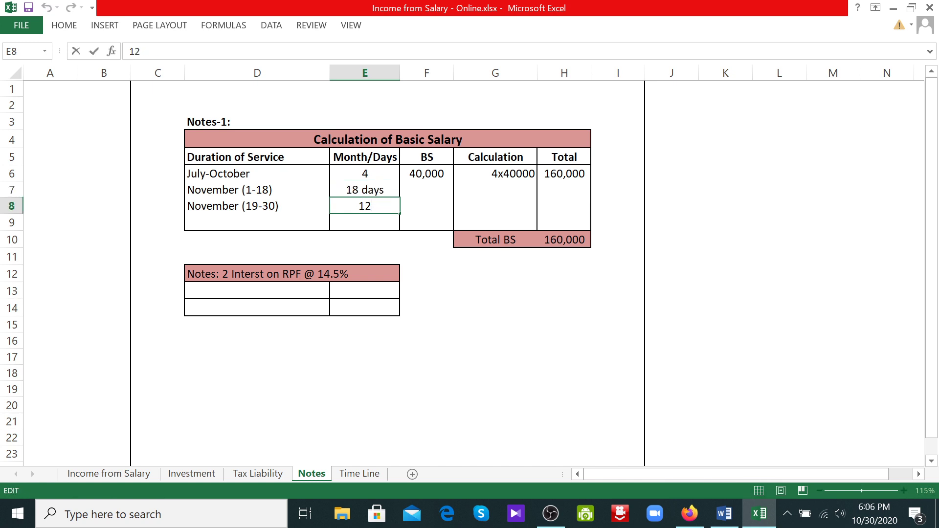
pyautogui.write('Days')
pyautogui.click(371, 190)
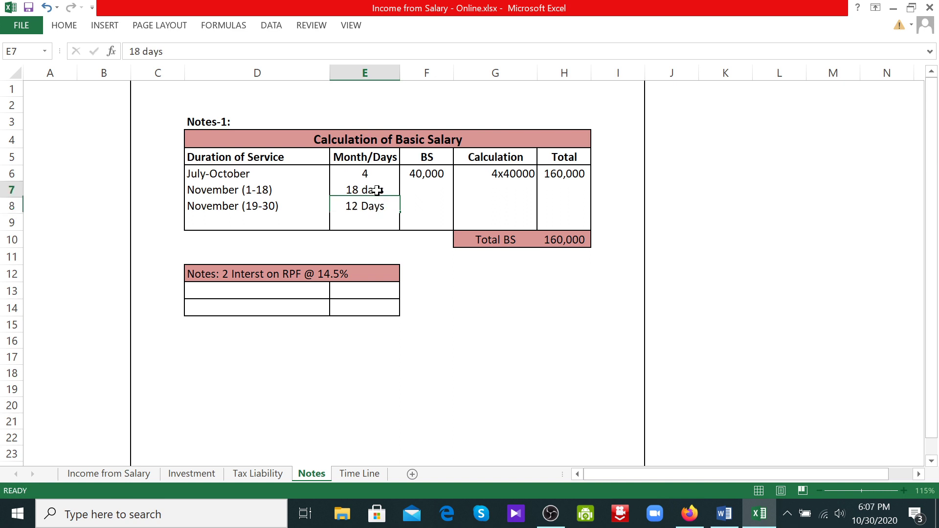
# - Capitalise the unit in the November (1-18) Month/Days entry so it reads 18 Days
pyautogui.doubleClick(368, 189)
pyautogui.press('BackSpace')
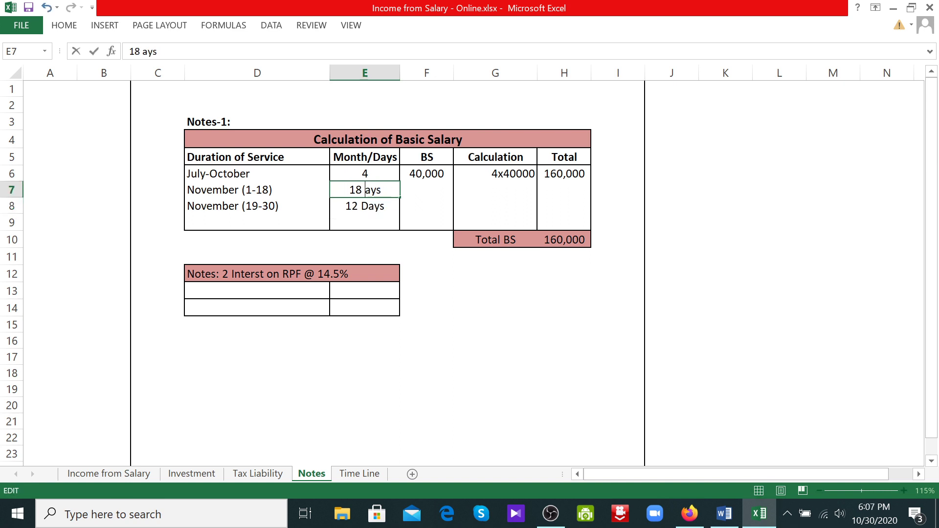
pyautogui.write('D')
# - Enter the basic salary as 40000 for November (1-18) and 45000 for November (19-30)
pyautogui.click(427, 192)
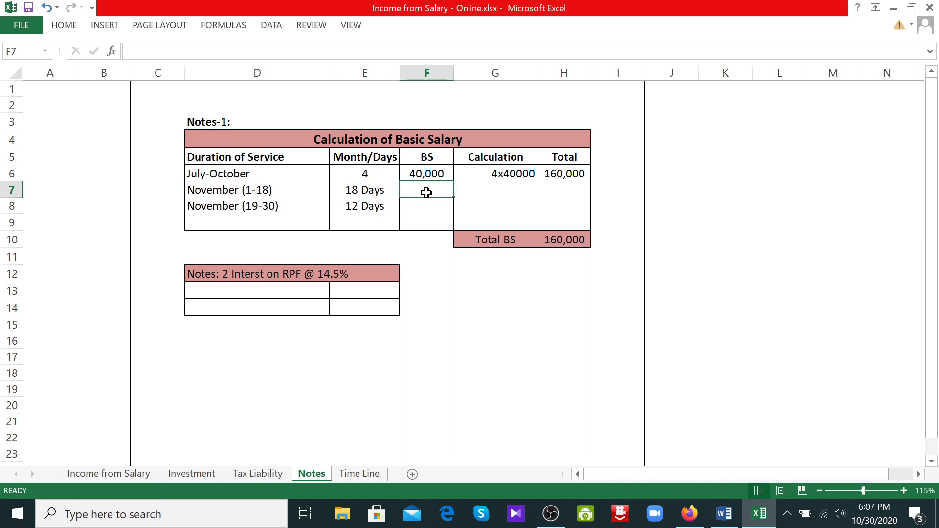
pyautogui.moveTo(431, 199)
pyautogui.mouseDown()
pyautogui.moveTo(434, 212)
pyautogui.moveTo(430, 194)
pyautogui.mouseUp()
pyautogui.write('40000')
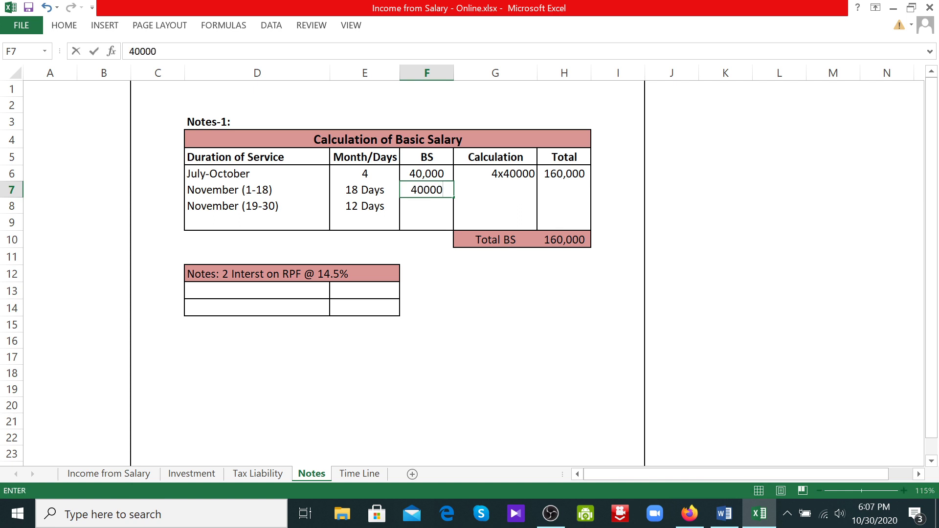
pyautogui.press('Return')
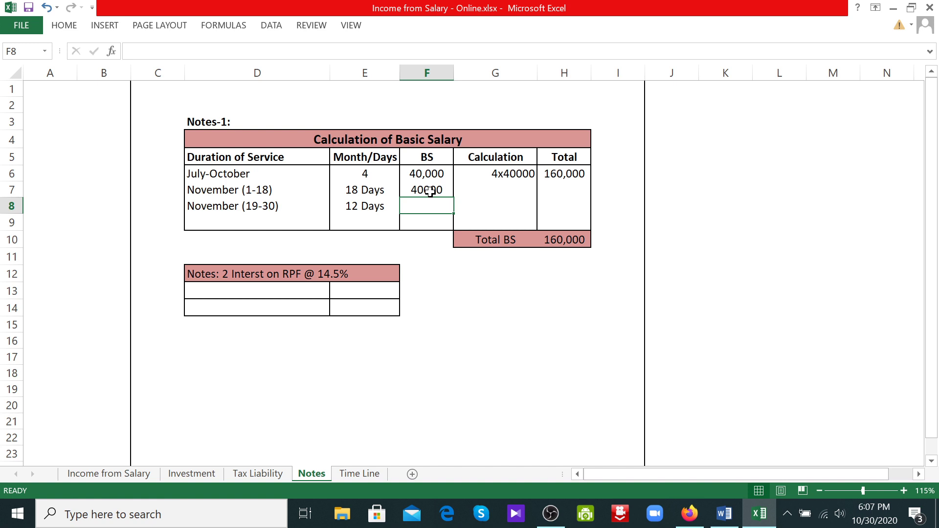
pyautogui.write('45000')
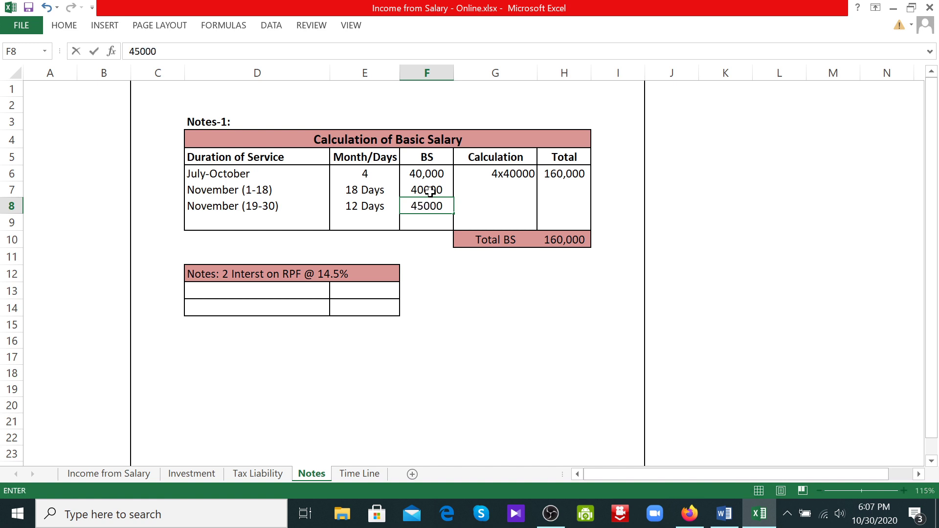
pyautogui.press('Return')
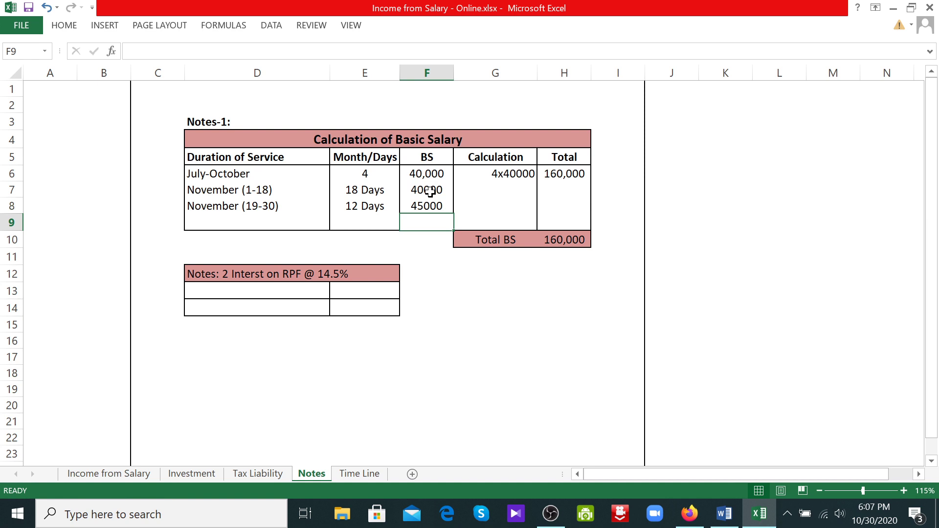
# - Write (40000/30)X18 as the Calculation entry for November (1-18)
pyautogui.click(494, 190)
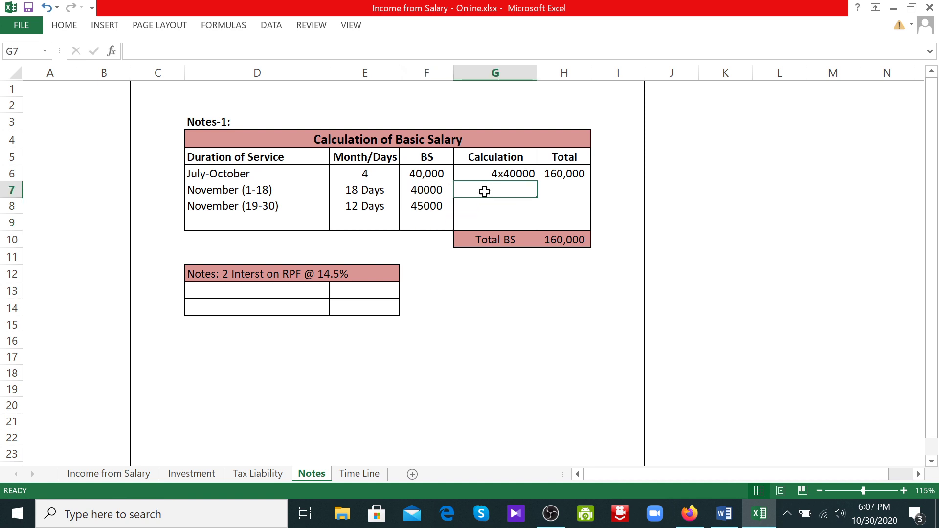
pyautogui.click(421, 188)
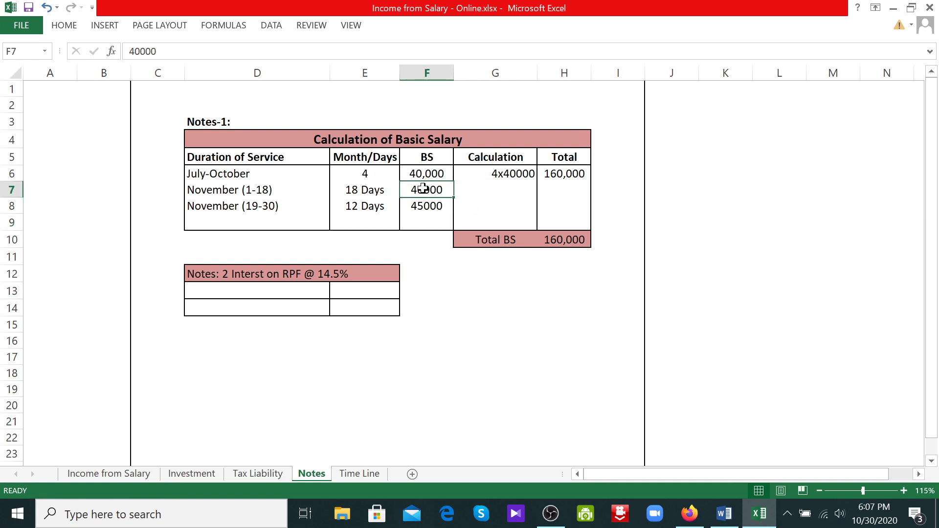
pyautogui.click(487, 190)
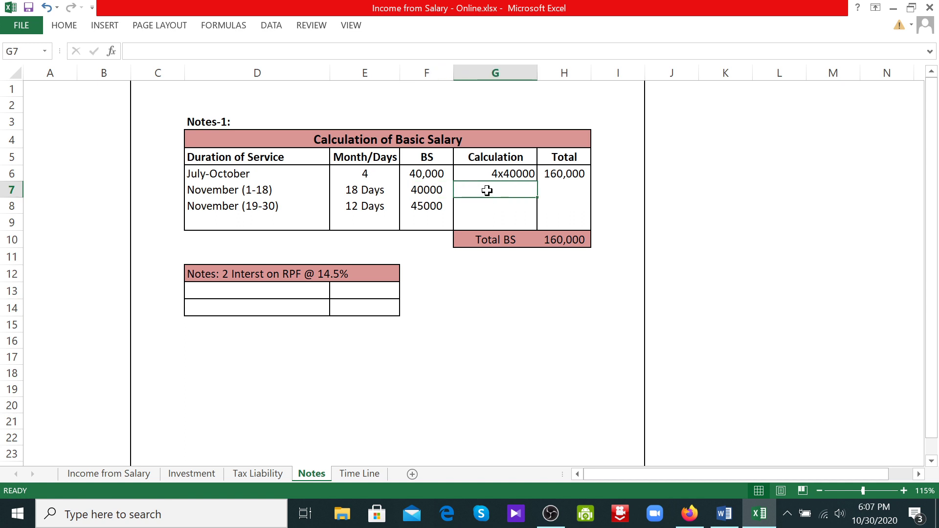
pyautogui.write('40000')
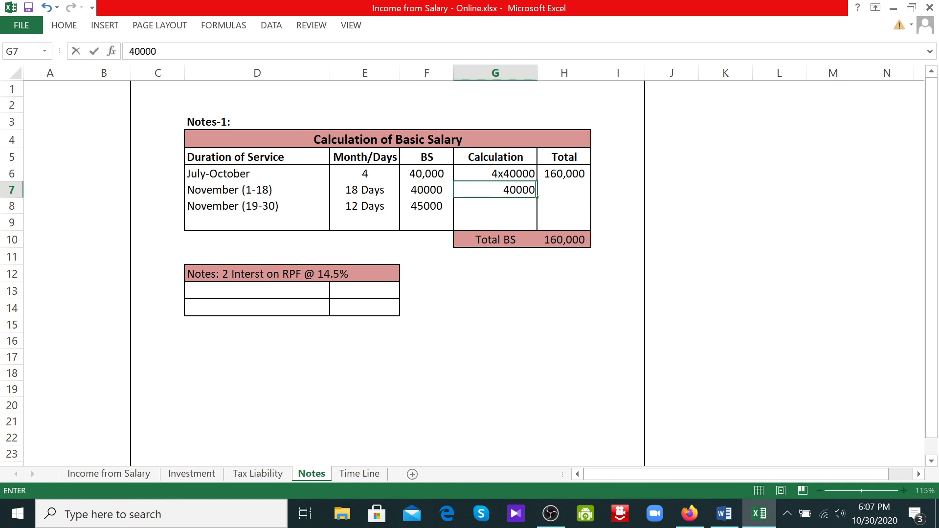
pyautogui.write('/30)X18')
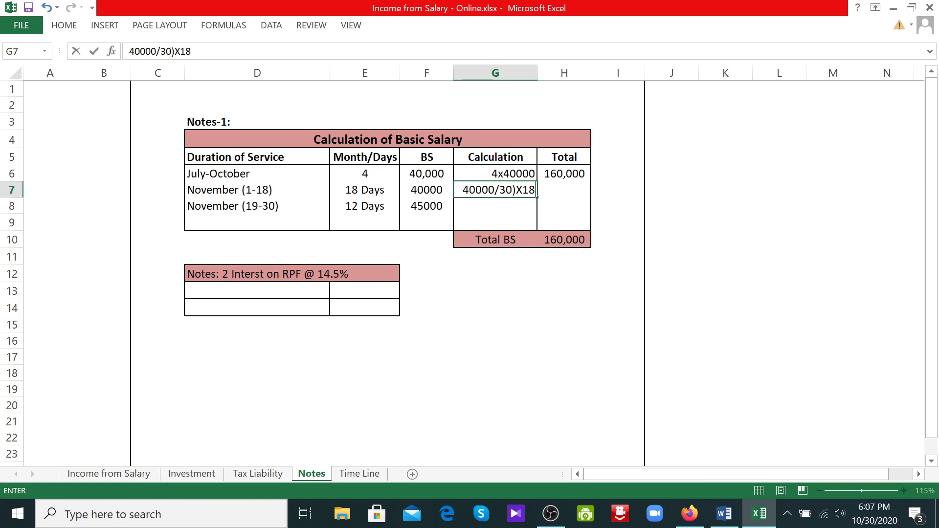
pyautogui.click(463, 190)
pyautogui.write('(')
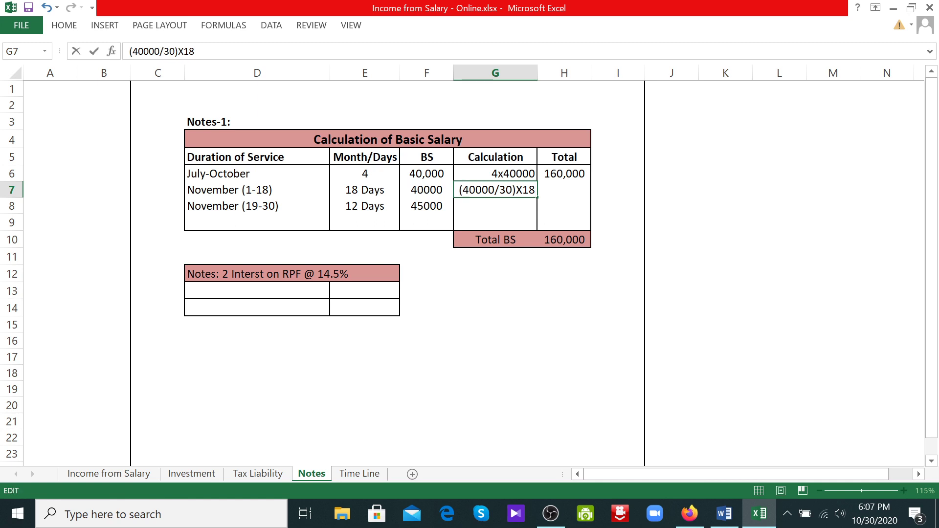
# - Write (45000/30)X12 as the Calculation entry for November (19-30)
pyautogui.click(487, 211)
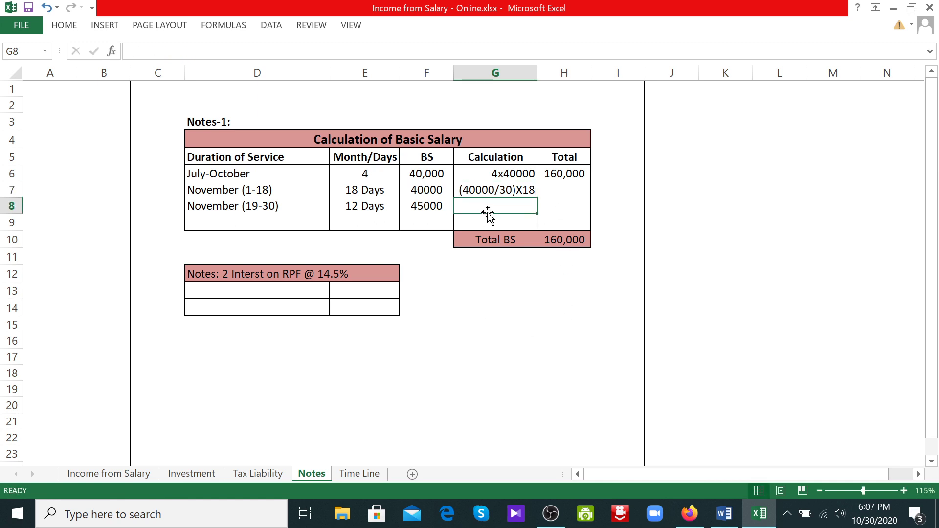
pyautogui.write('45')
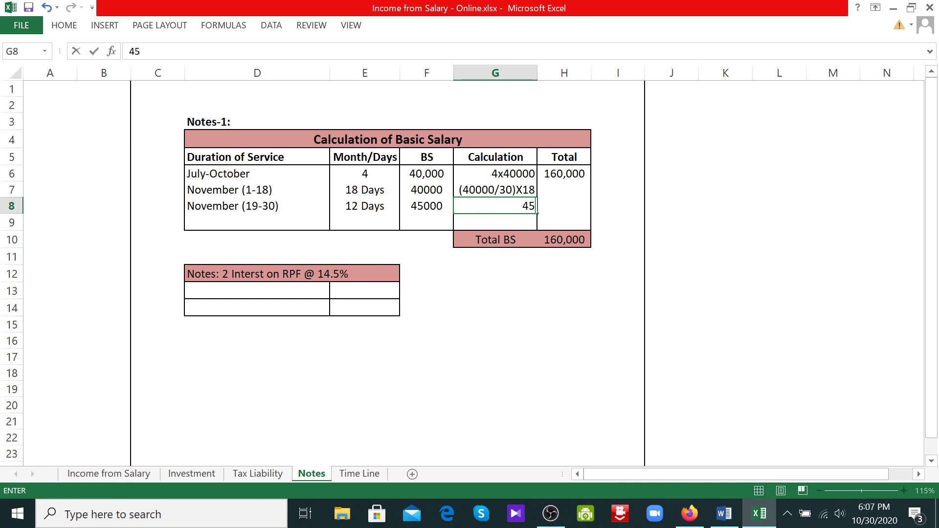
pyautogui.press('BackSpace')
pyautogui.press('BackSpace')
pyautogui.write('(45000')
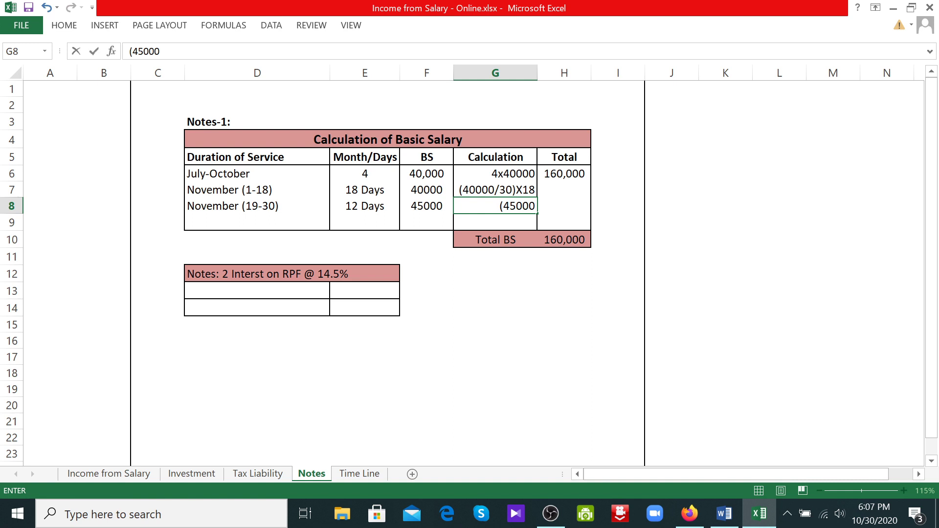
pyautogui.write('/30)')
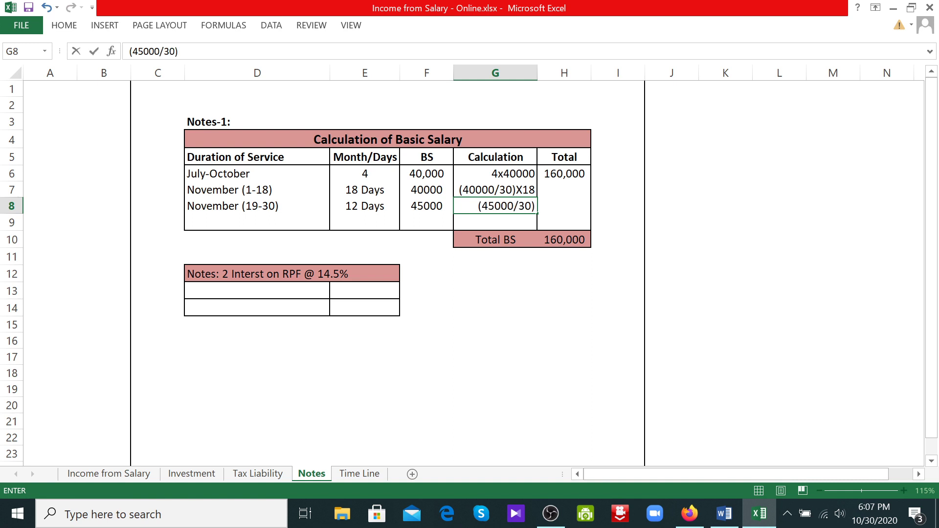
pyautogui.write('X12')
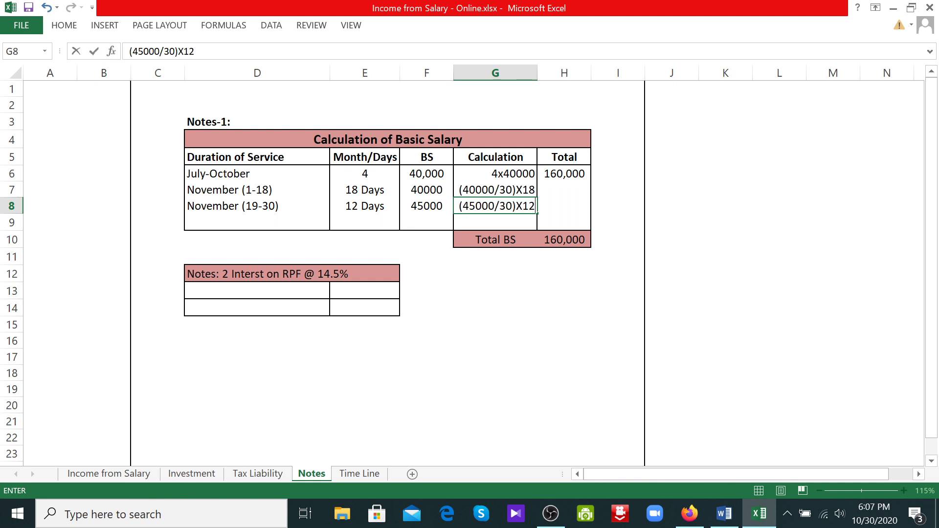
# - Work out the November (1-18) salary in spare cell K9 with the formula =(40000/30)*18
pyautogui.click(554, 191)
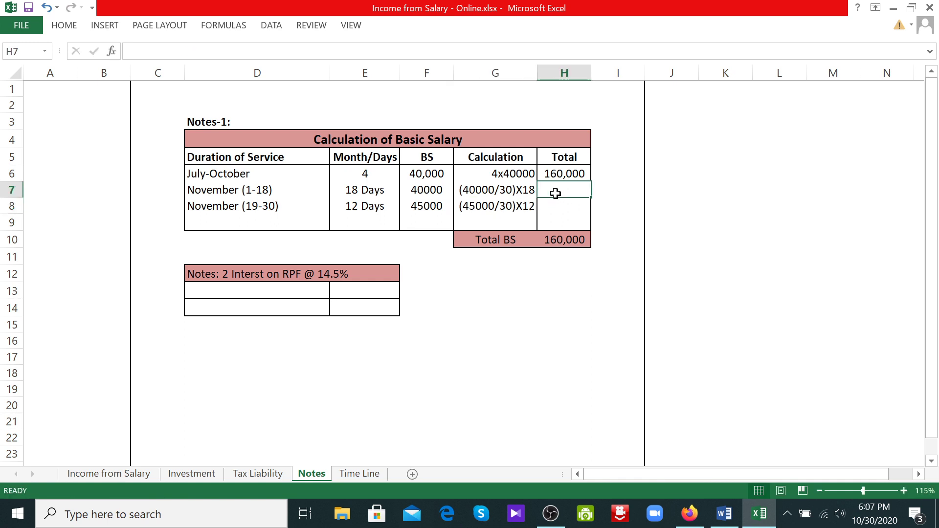
pyautogui.click(737, 222)
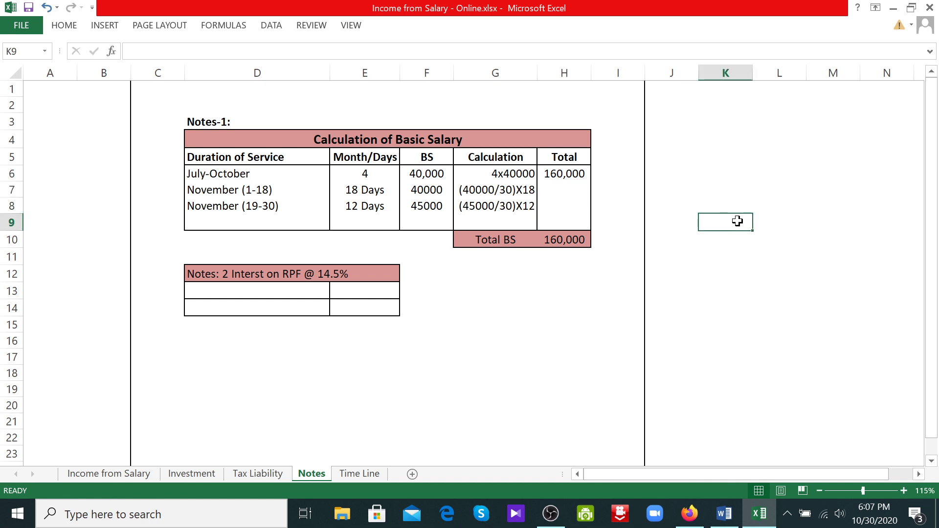
pyautogui.write('4000')
pyautogui.press('BackSpace')
pyautogui.press('BackSpace')
pyautogui.press('BackSpace')
pyautogui.press('BackSpace')
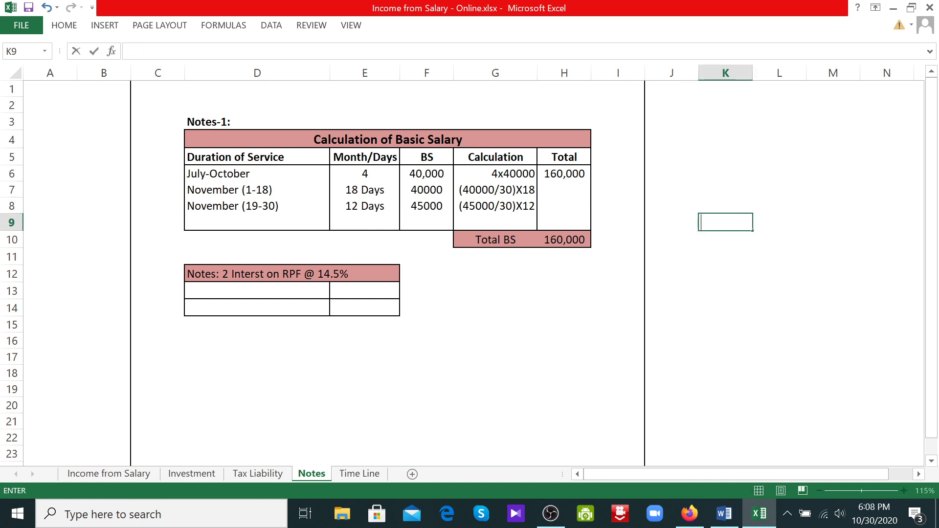
pyautogui.write('=(40000')
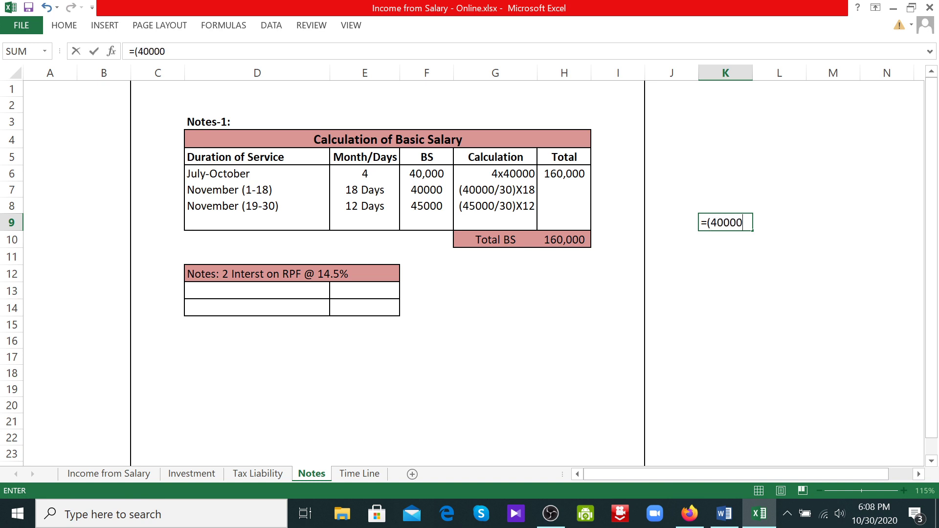
pyautogui.write('/30)*18')
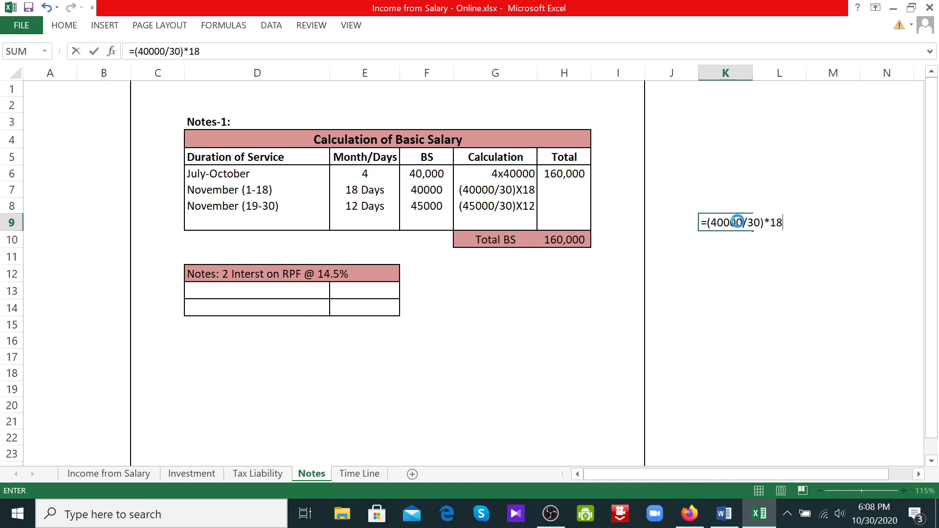
pyautogui.press('Return')
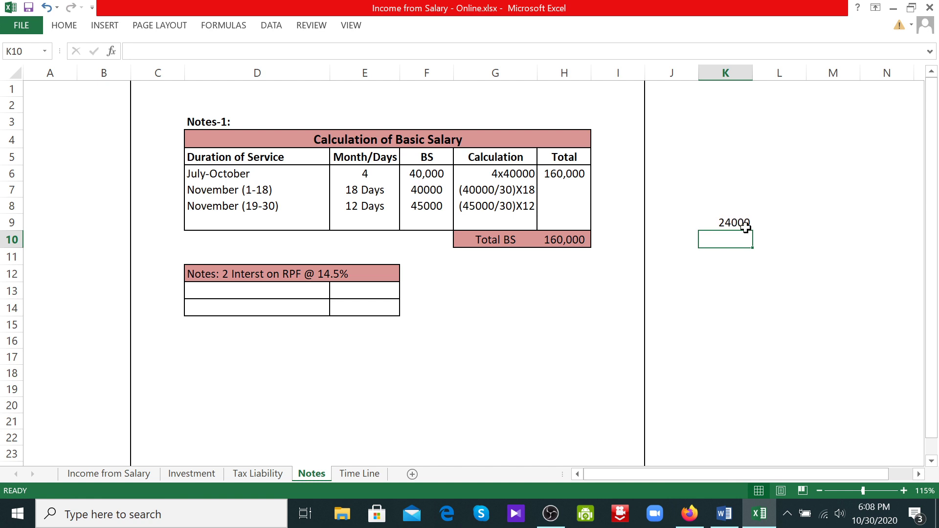
# - Enter 24000 as the Total for November (1-18)
pyautogui.click(578, 191)
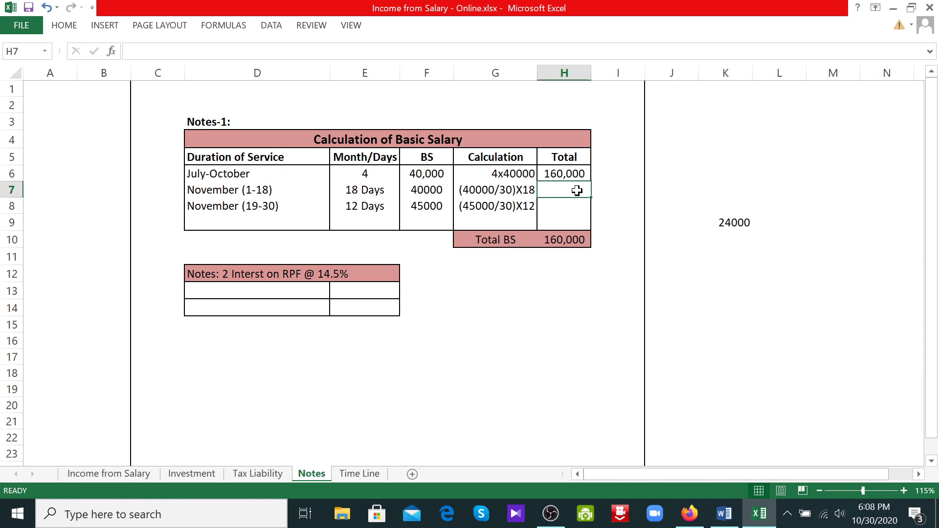
pyautogui.write('24000')
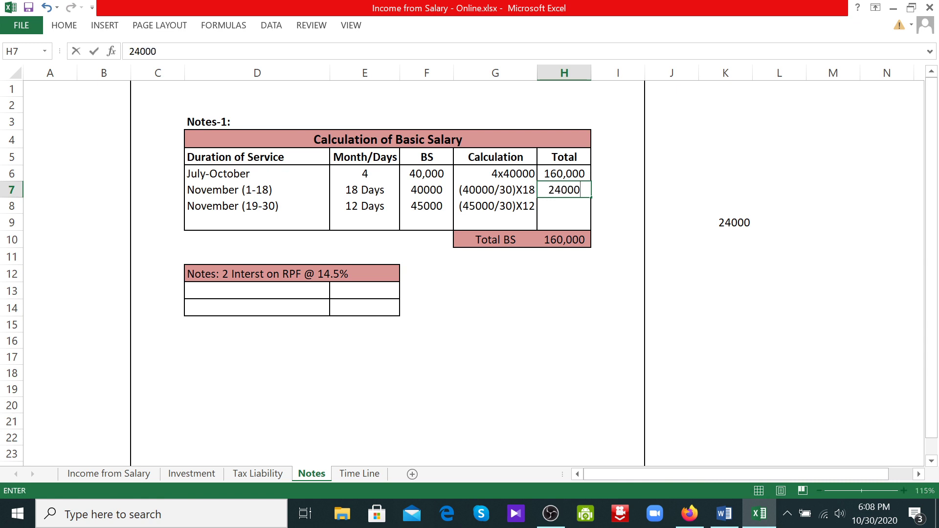
pyautogui.click(559, 204)
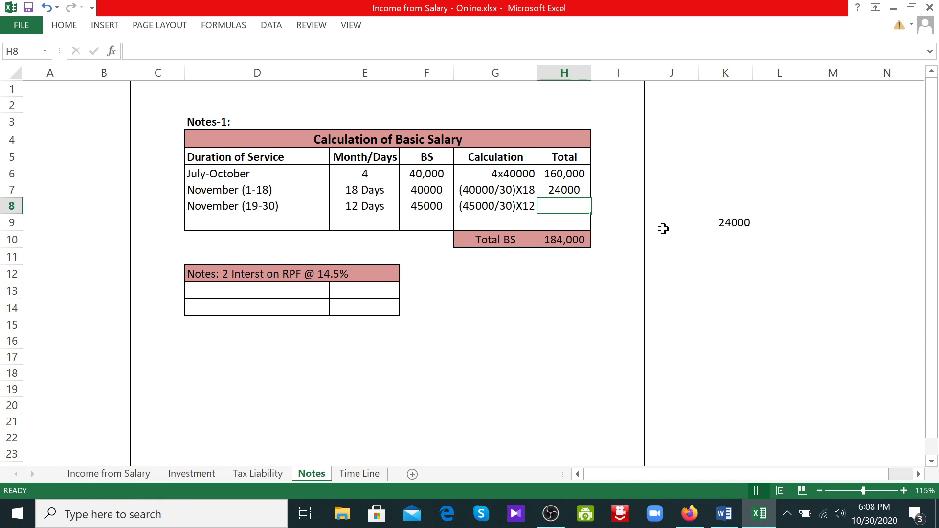
# - Work out the November (19-30) salary in spare cell K10 with the formula =45000/30*12
pyautogui.click(731, 237)
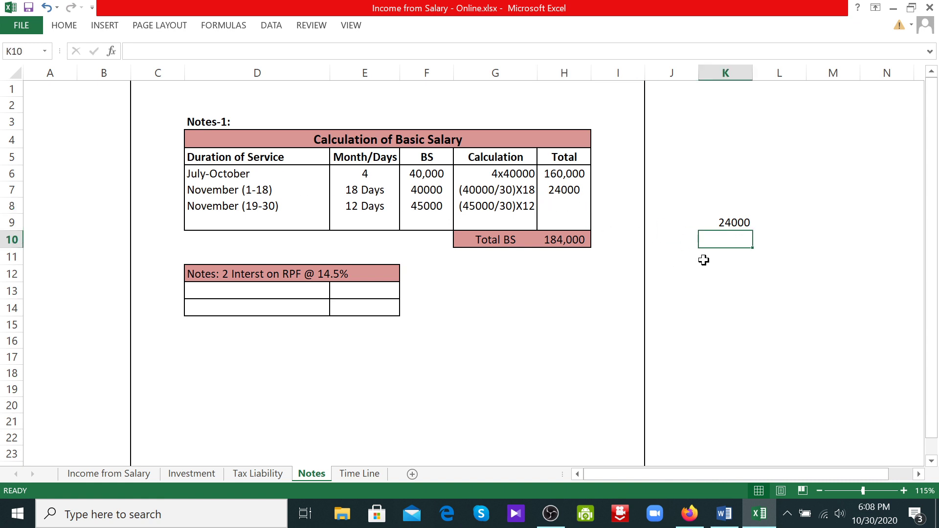
pyautogui.write('45000')
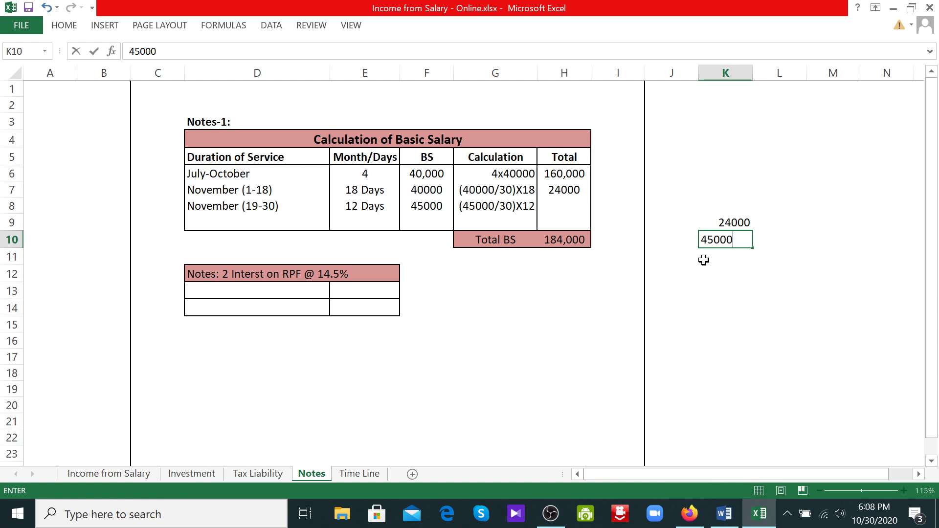
pyautogui.write('/30*12')
pyautogui.press('Return')
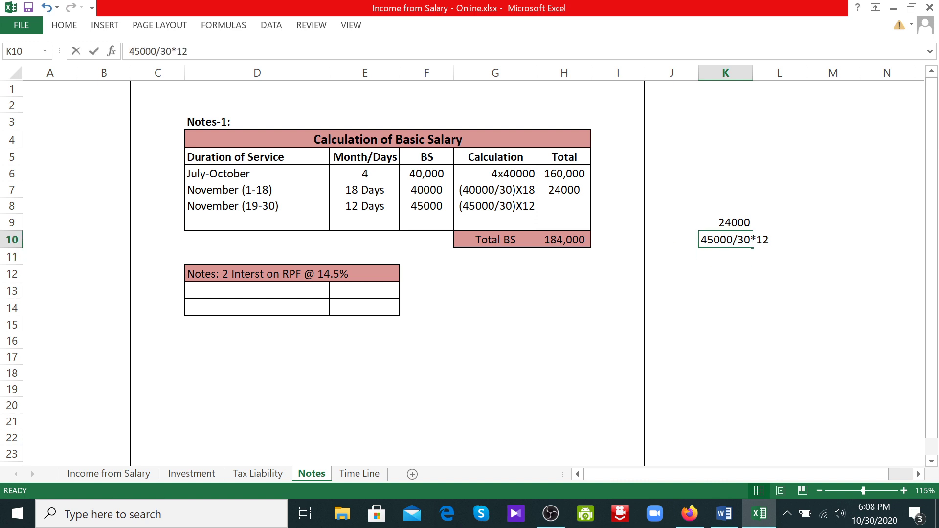
pyautogui.doubleClick(707, 240)
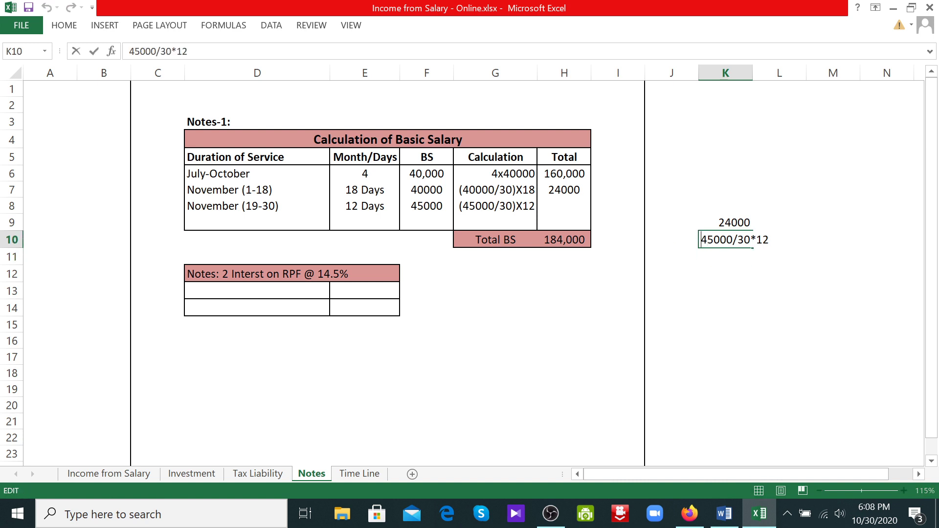
pyautogui.write('+')
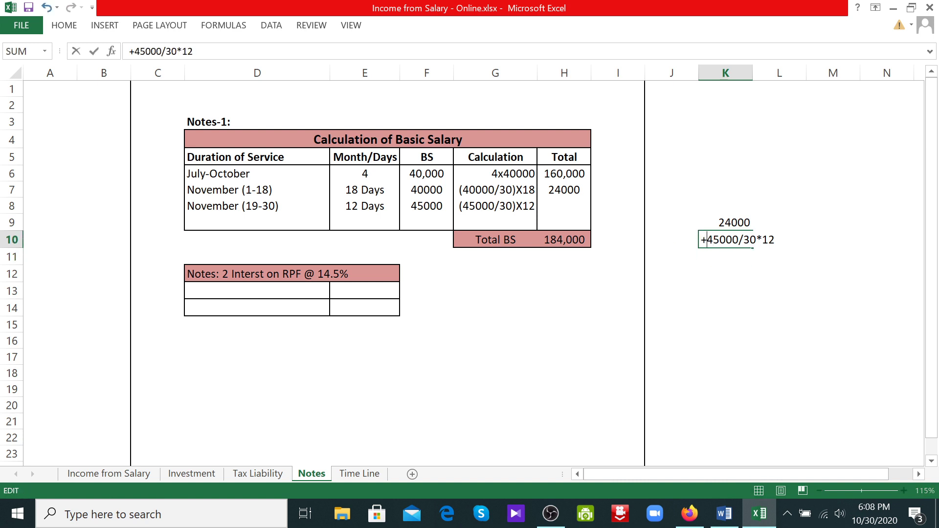
pyautogui.press('BackSpace')
pyautogui.write('=')
pyautogui.press('Return')
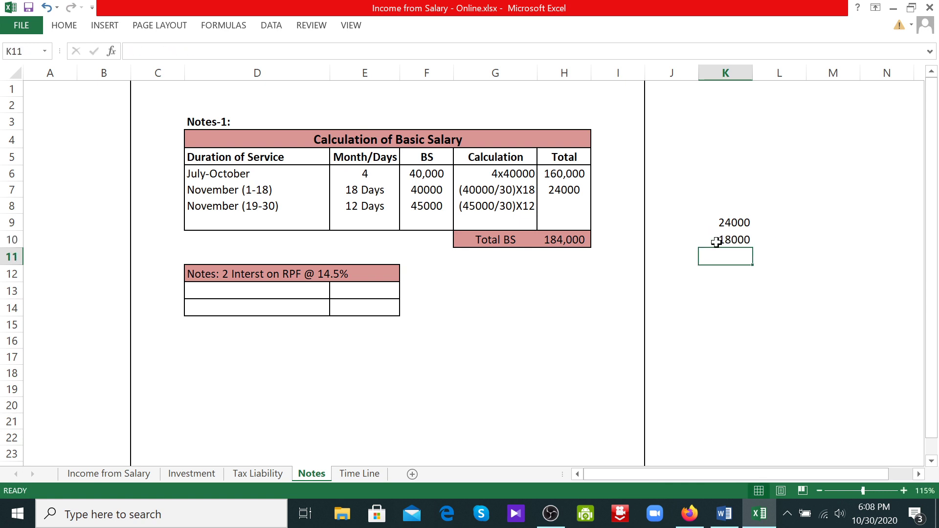
# - Enter 18000 as the Total for November (19-30)
pyautogui.click(561, 207)
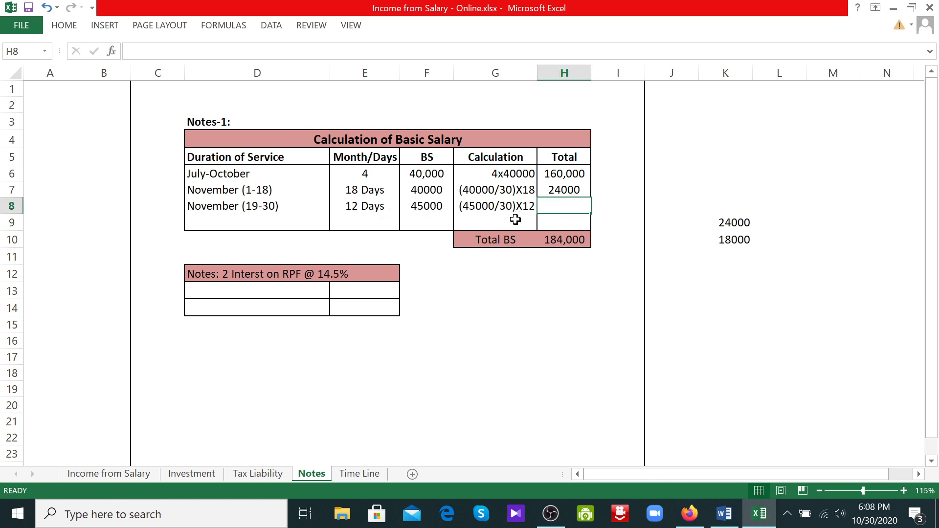
pyautogui.write('18000')
pyautogui.click(552, 312)
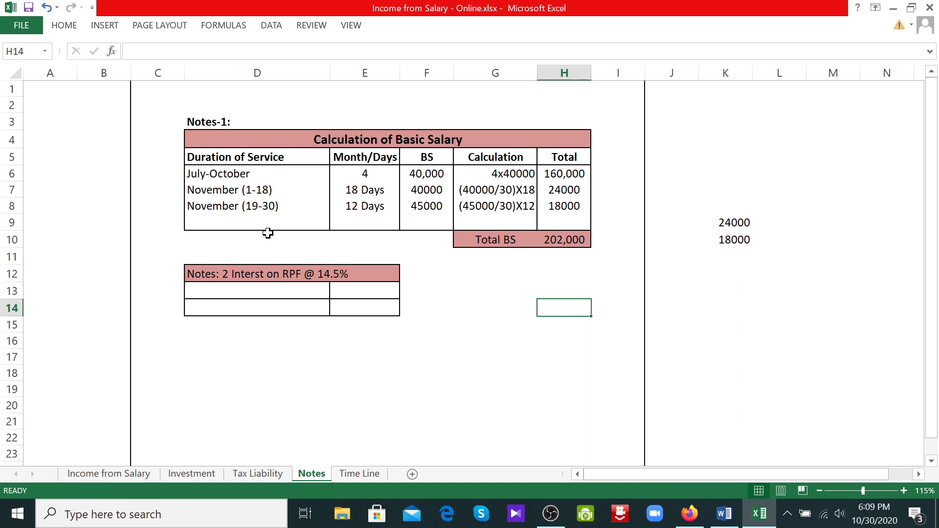
# - Add a December-June row to the basic salary table with 7 months and a BS of 45000
pyautogui.click(237, 222)
pyautogui.write('Decem')
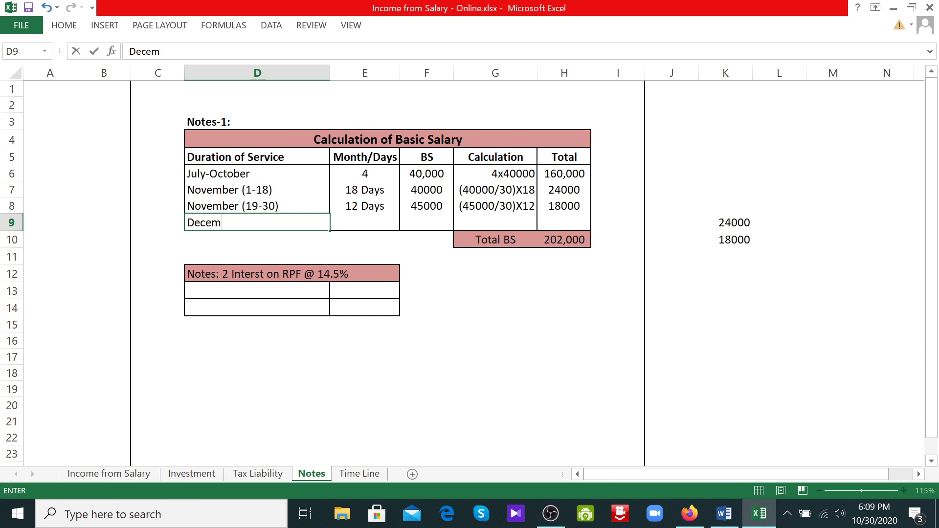
pyautogui.write('ber-June')
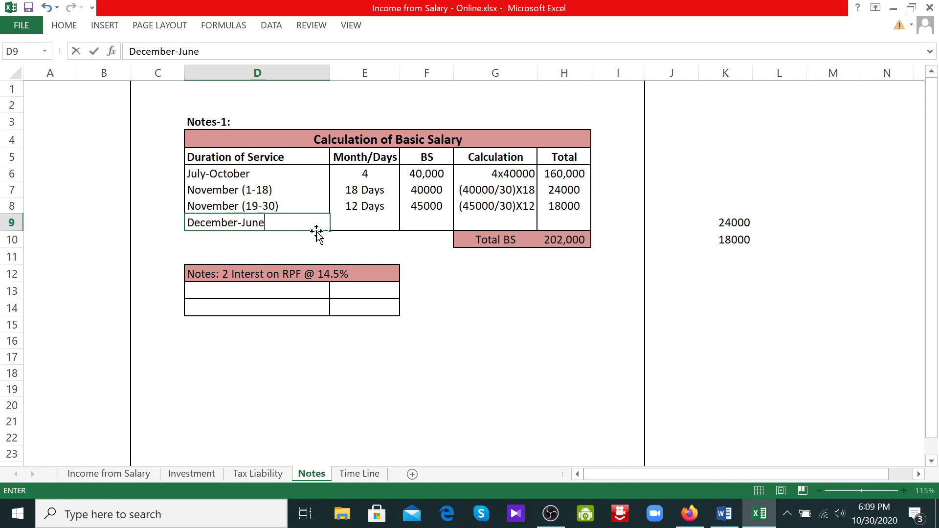
pyautogui.click(355, 221)
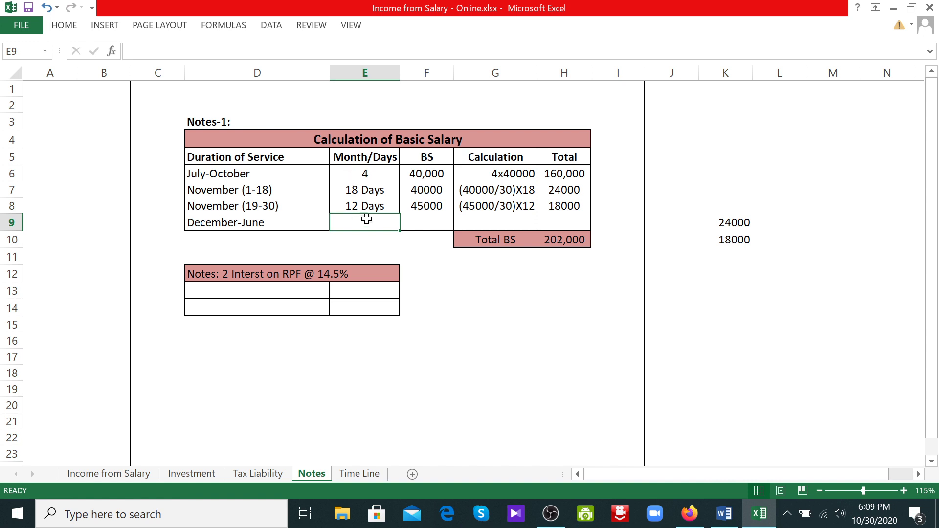
pyautogui.write('7')
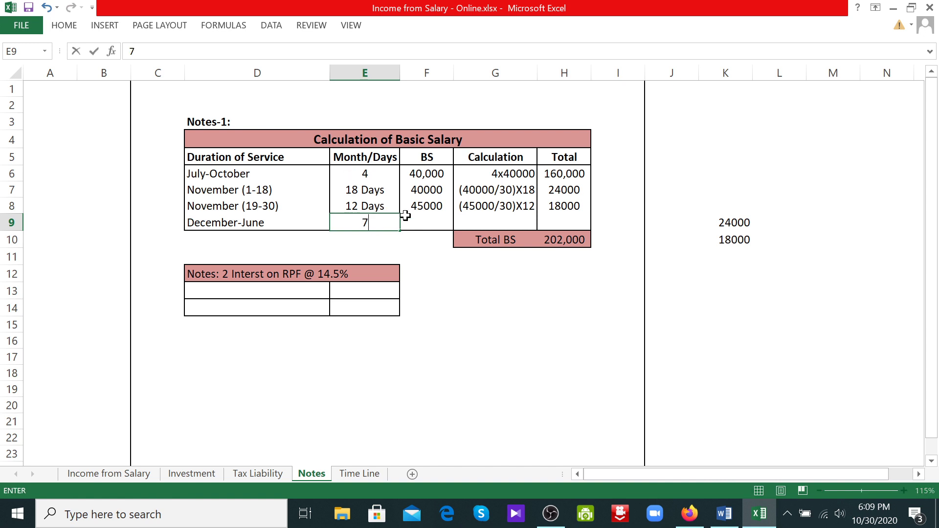
pyautogui.click(433, 225)
pyautogui.write('45')
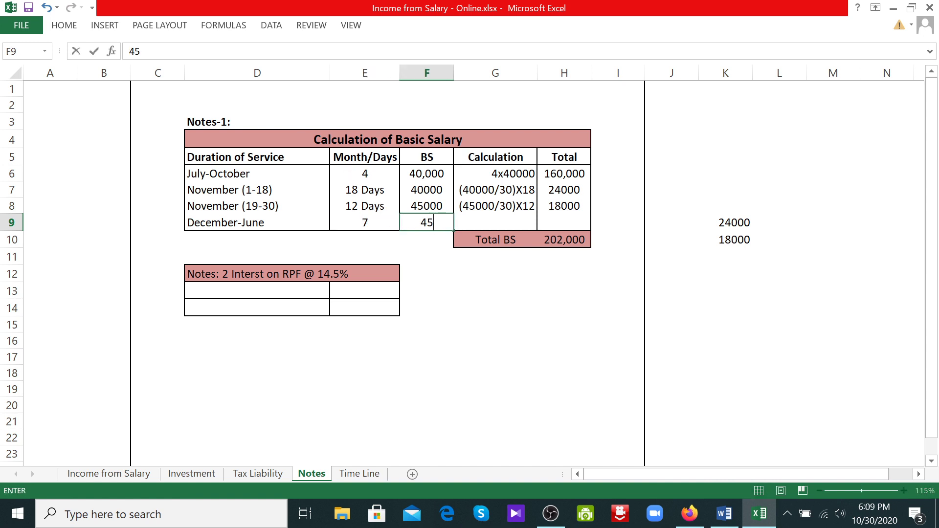
pyautogui.write('000')
pyautogui.click(445, 292)
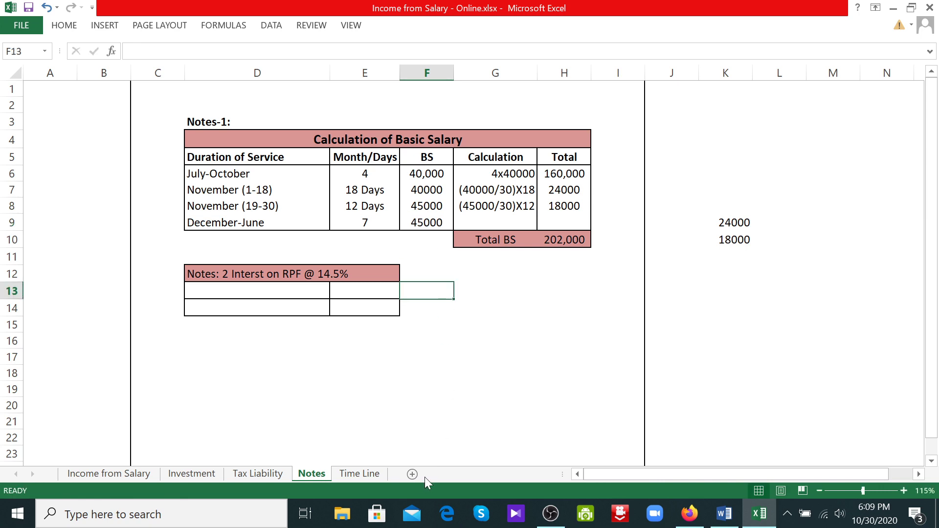
# - Examine the monthly salaries from December to June on the Time Line sheet
pyautogui.click(386, 474)
pyautogui.click(378, 296)
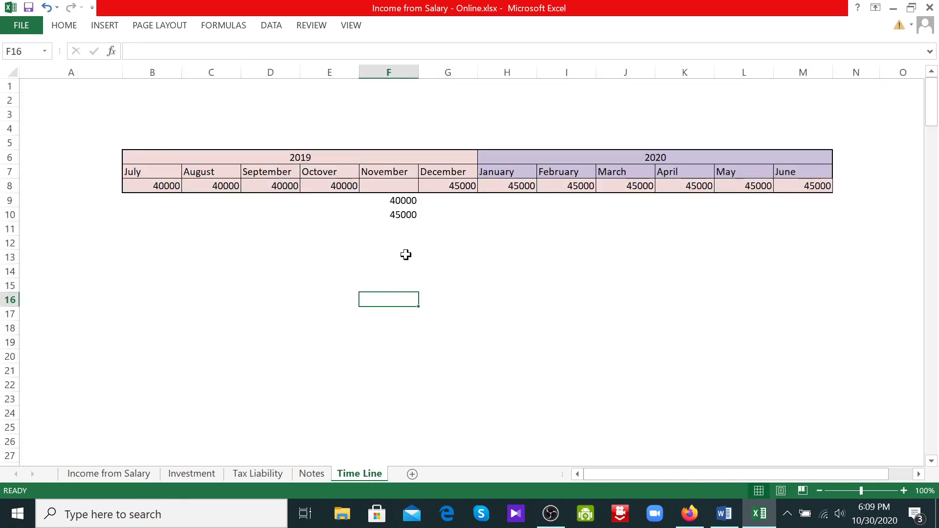
pyautogui.moveTo(469, 185); pyautogui.dragTo(832, 186)
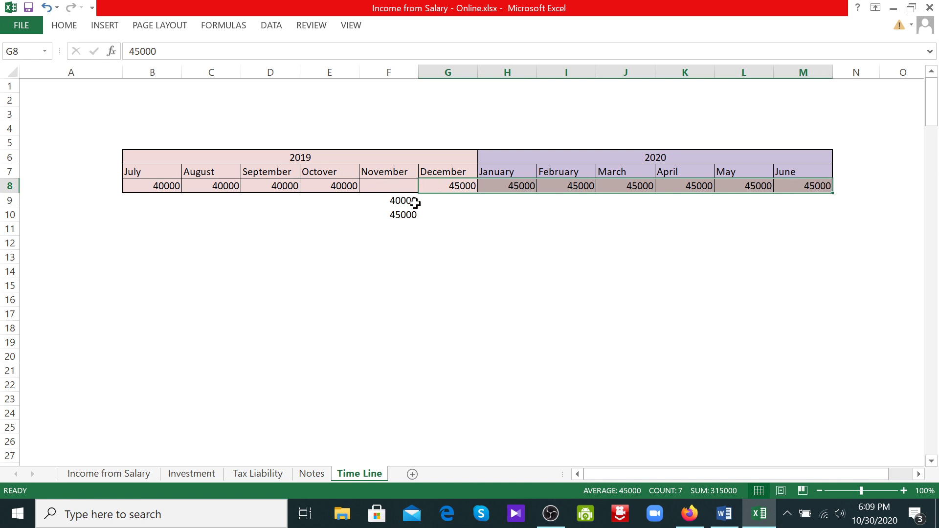
pyautogui.click(461, 186)
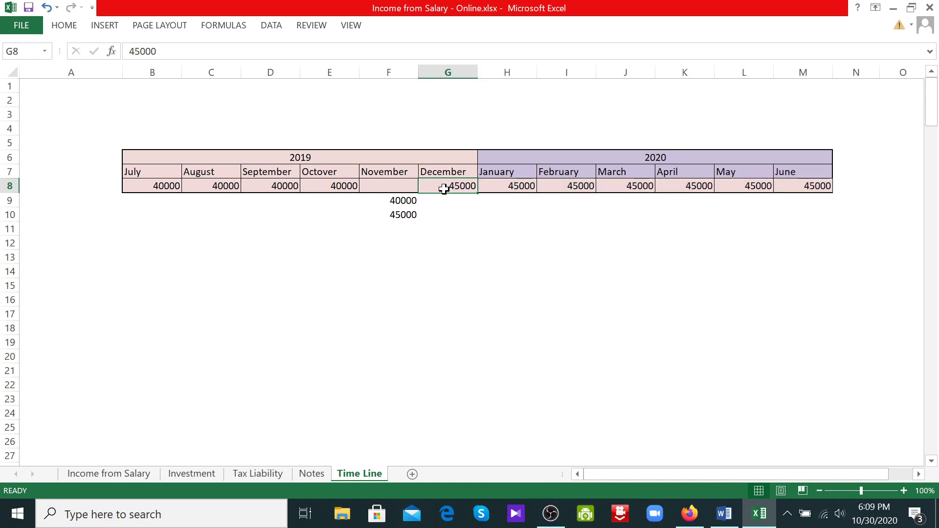
pyautogui.moveTo(462, 188); pyautogui.dragTo(822, 186)
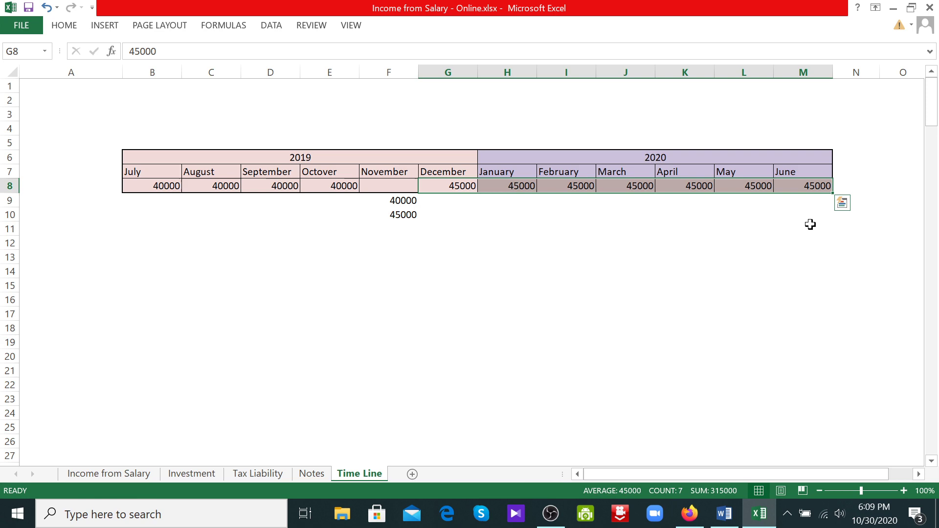
pyautogui.click(795, 185)
pyautogui.click(758, 185)
pyautogui.click(685, 186)
pyautogui.click(636, 185)
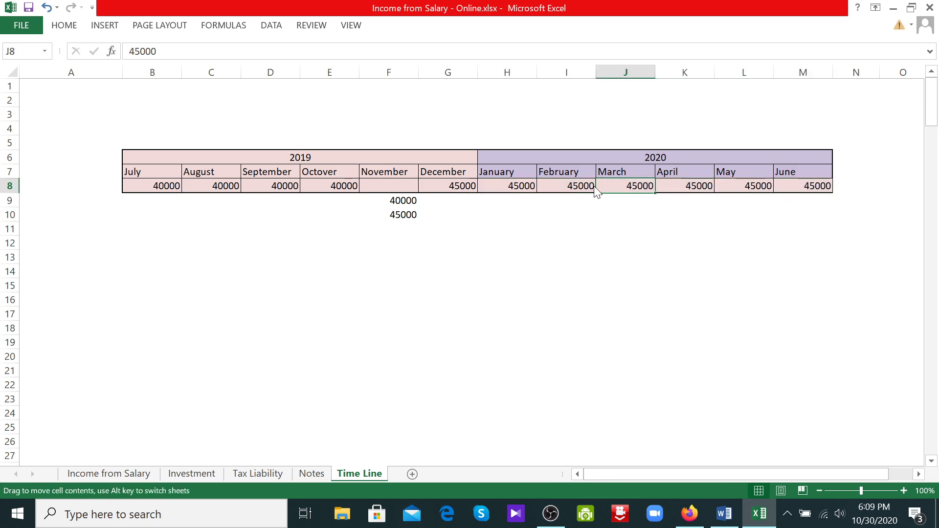
pyautogui.click(525, 185)
pyautogui.click(442, 184)
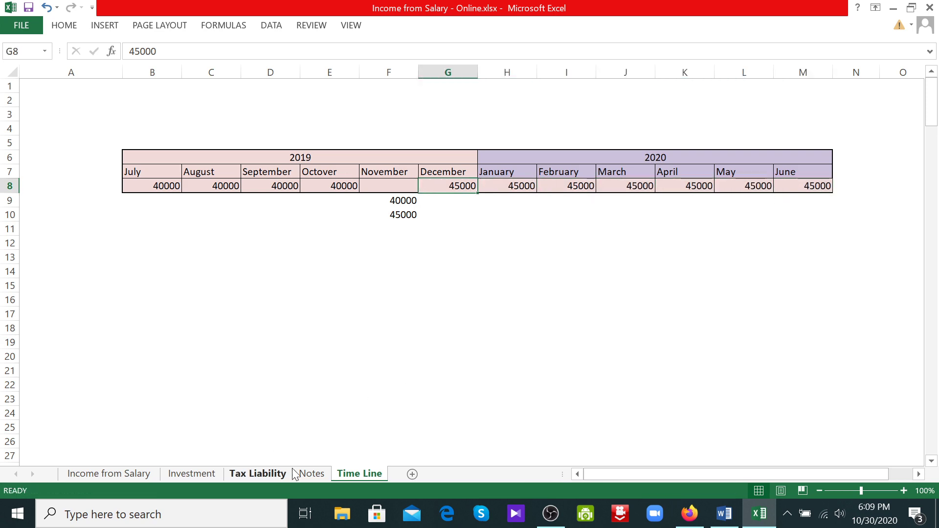
# - Enter 7X45000 as the Calculation for December-June in the Notes basic salary table
pyautogui.click(309, 474)
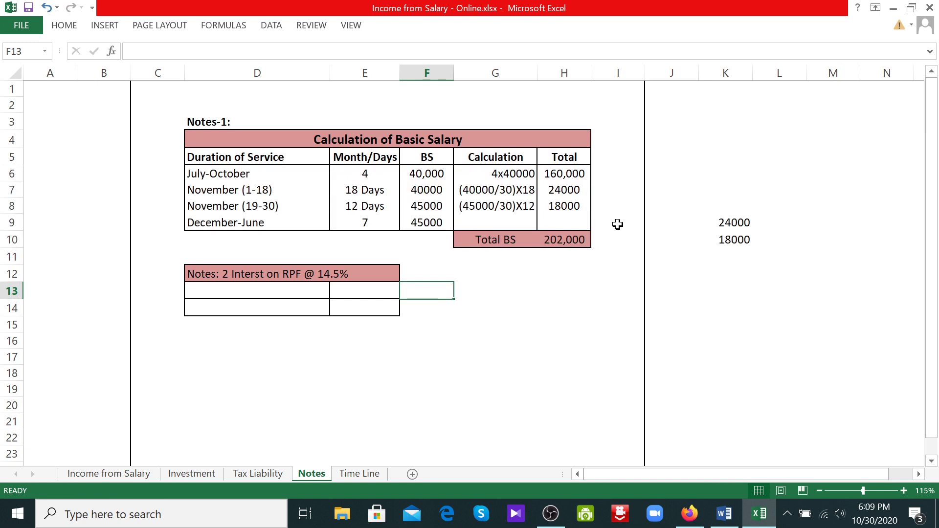
pyautogui.click(510, 225)
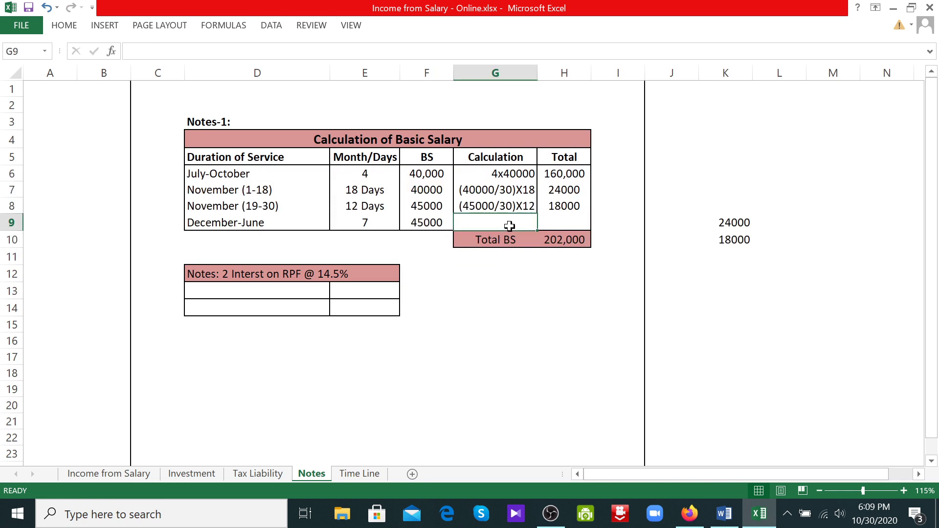
pyautogui.write('&X')
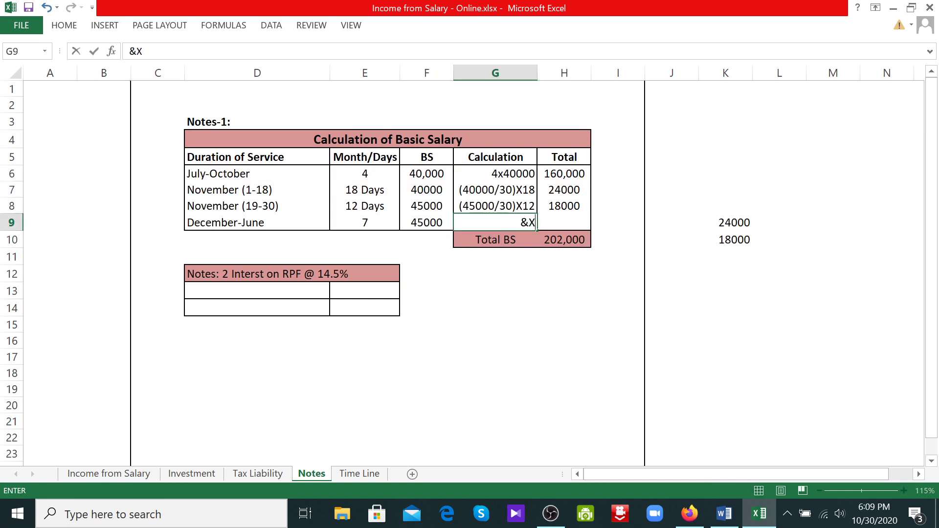
pyautogui.press('BackSpace')
pyautogui.press('BackSpace')
pyautogui.write('7X45000')
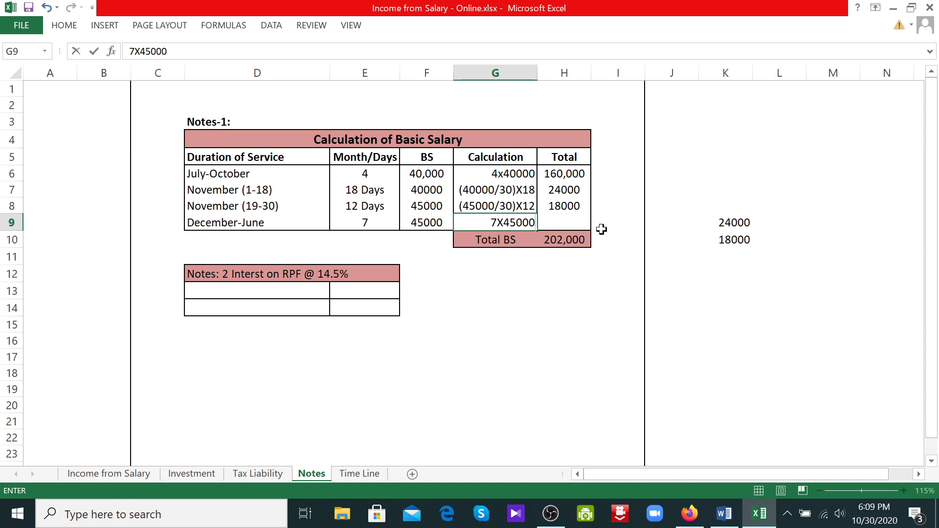
# - Enter 315000 as the Total for December-June
pyautogui.click(578, 225)
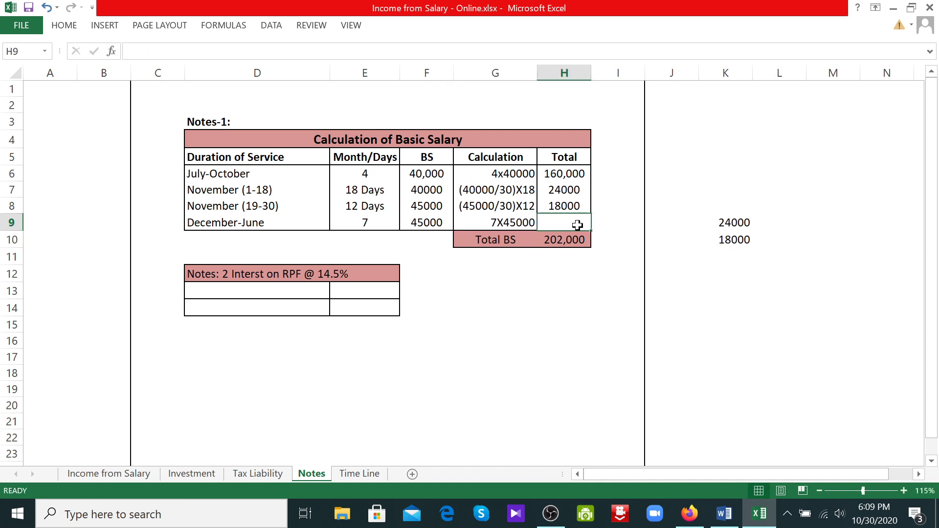
pyautogui.write('315000')
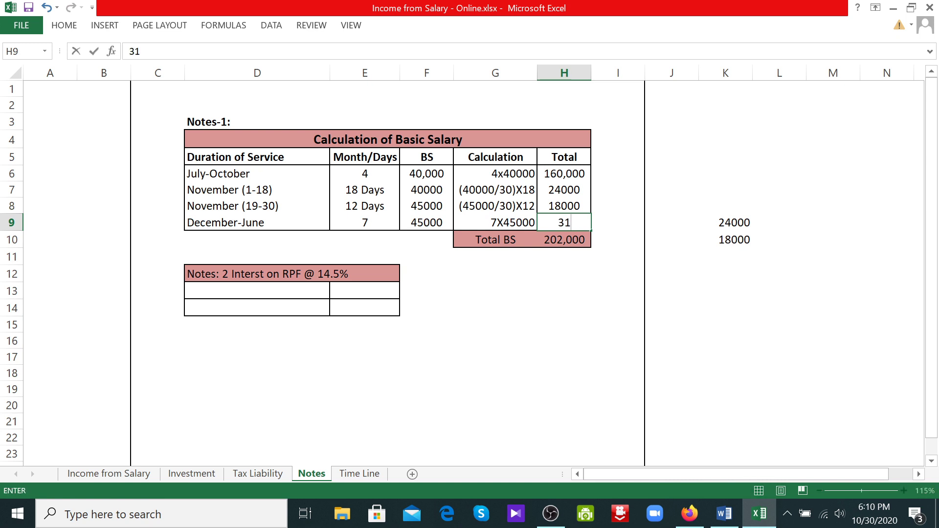
pyautogui.click(530, 305)
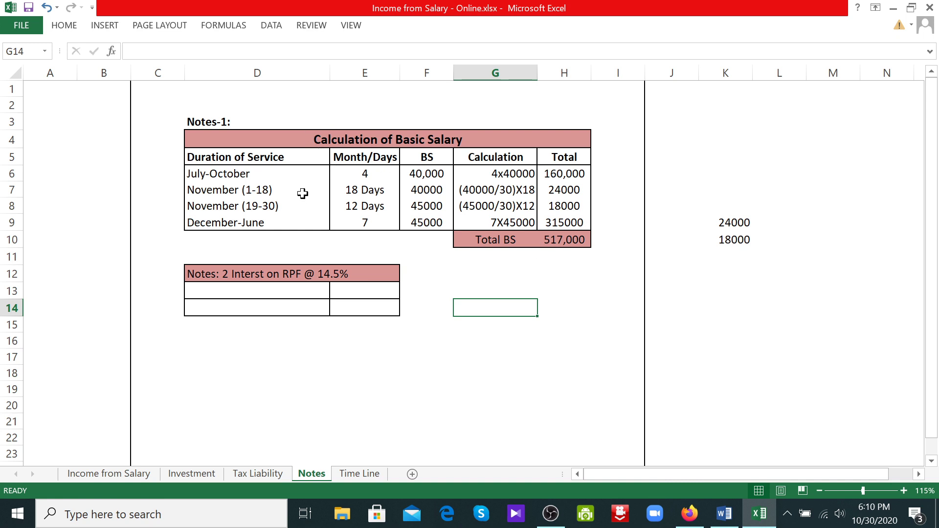
# - Enter 517000 for Basic Salary (Note-1) in the outer Tk. column of the Income from Salary sheet
pyautogui.click(126, 476)
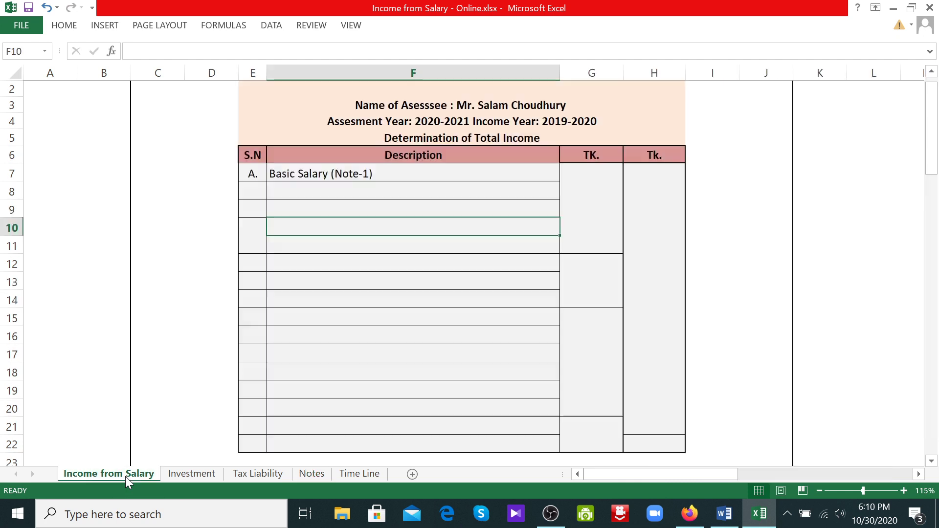
pyautogui.click(592, 170)
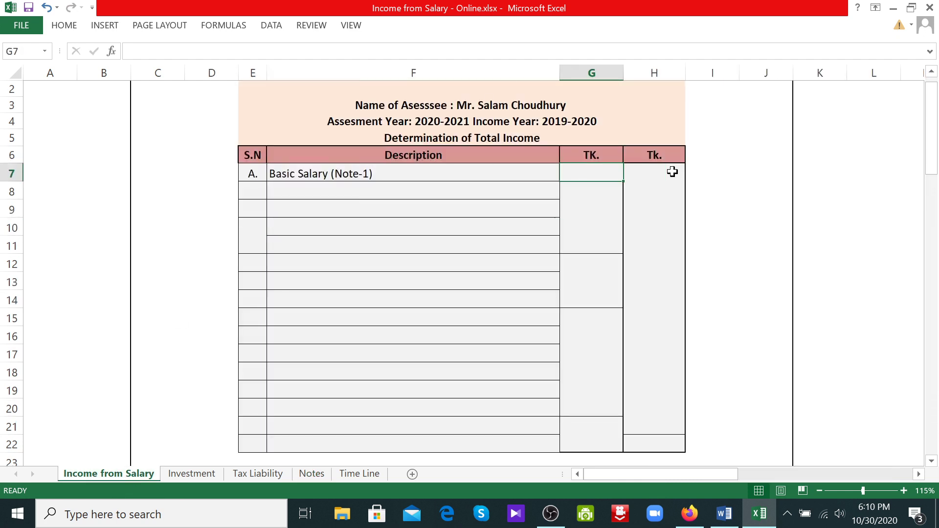
pyautogui.click(656, 172)
pyautogui.write('5170000')
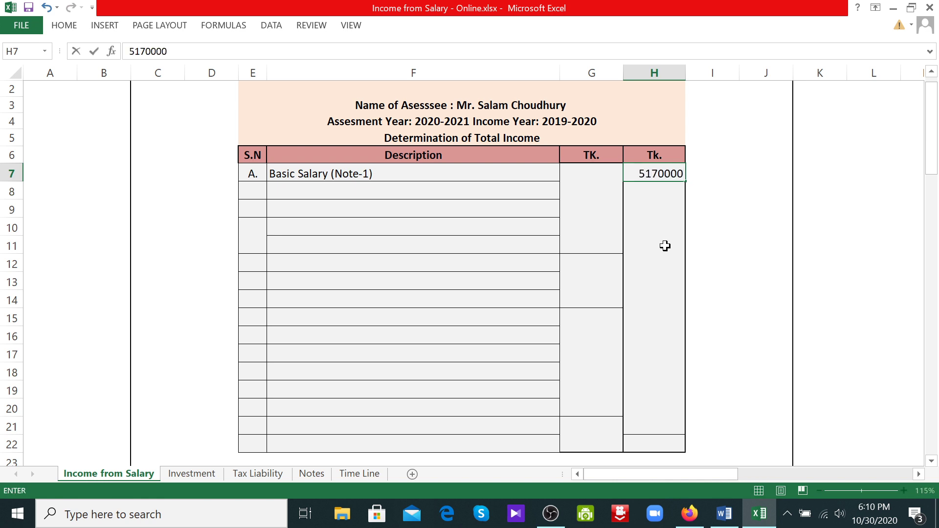
pyautogui.press('BackSpace')
pyautogui.press('Return')
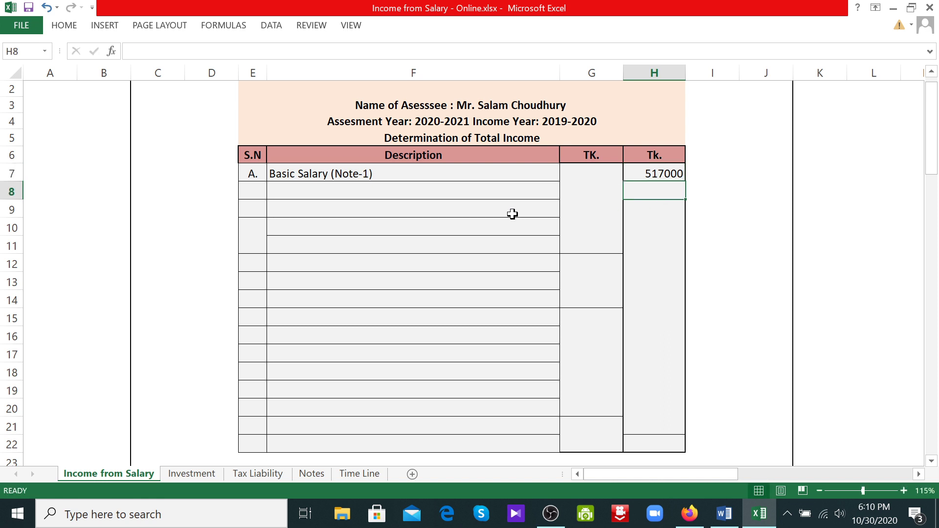
# - Add item B. with the description Bonus below Basic Salary, consulting the problem statement in Word
pyautogui.click(264, 192)
pyautogui.write('B.')
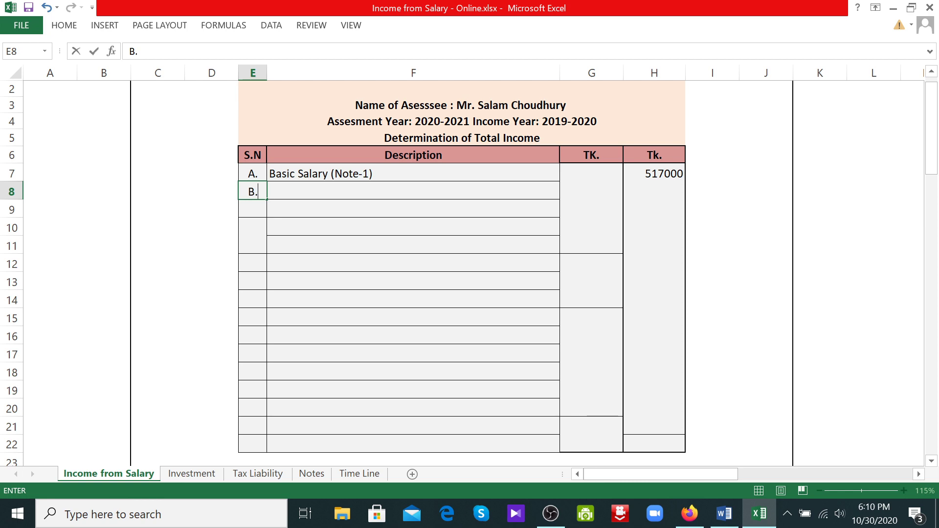
pyautogui.click(339, 207)
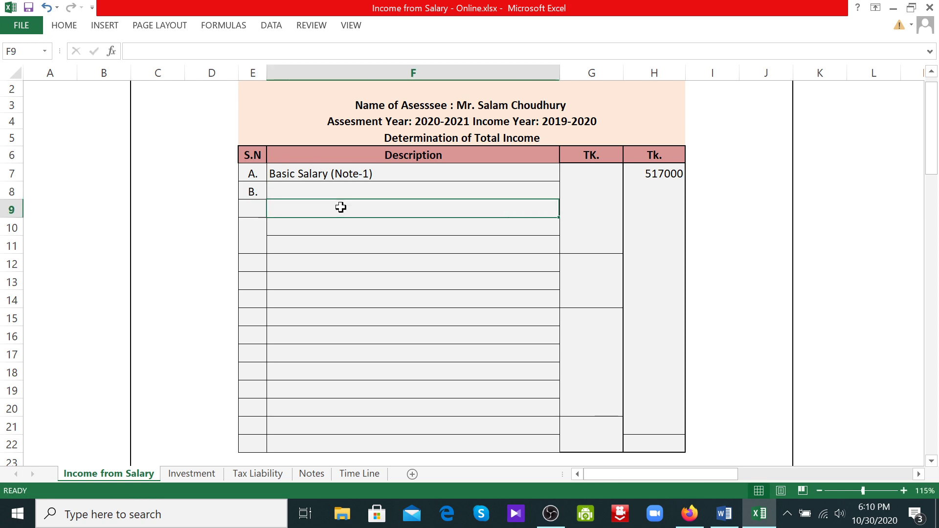
pyautogui.click(726, 518)
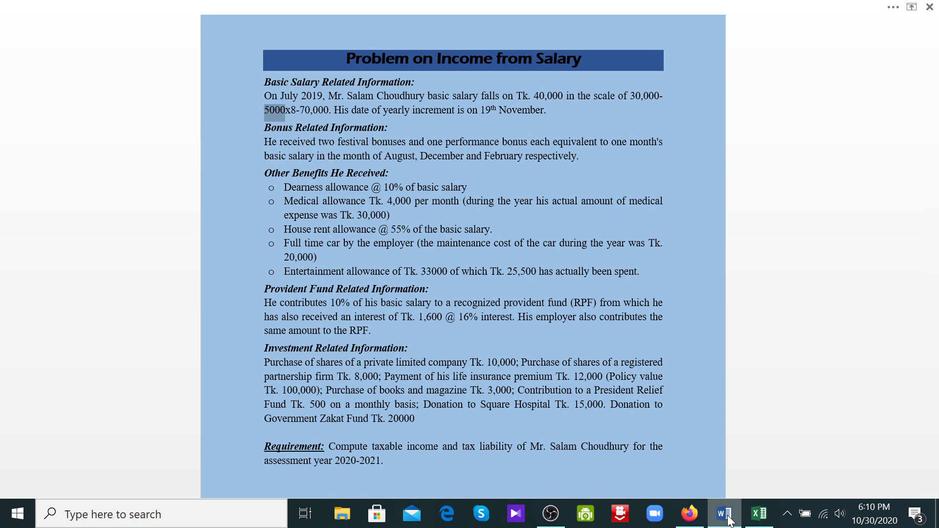
pyautogui.click(759, 514)
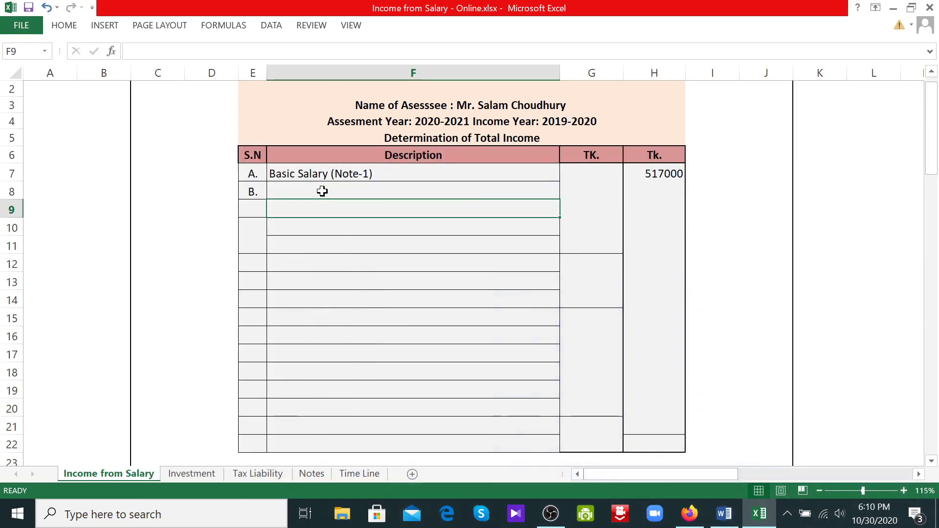
pyautogui.click(320, 191)
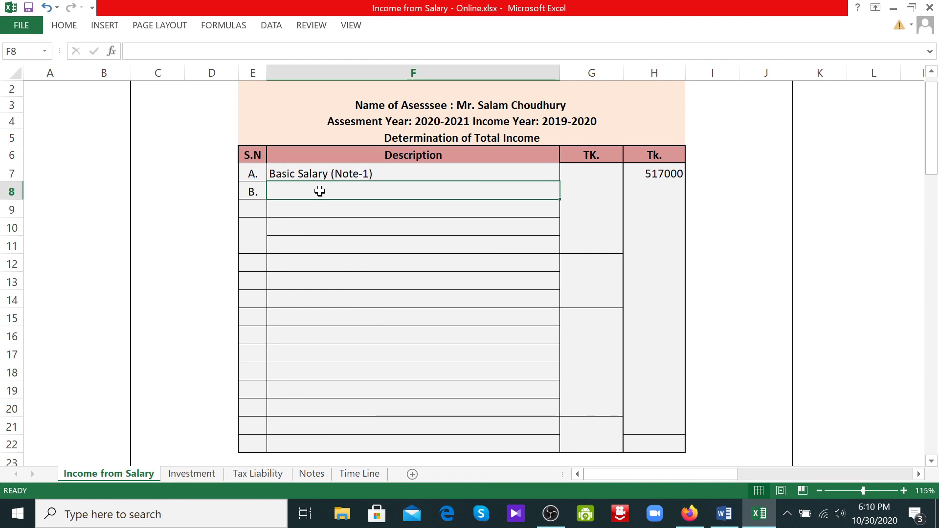
pyautogui.write('Bonus')
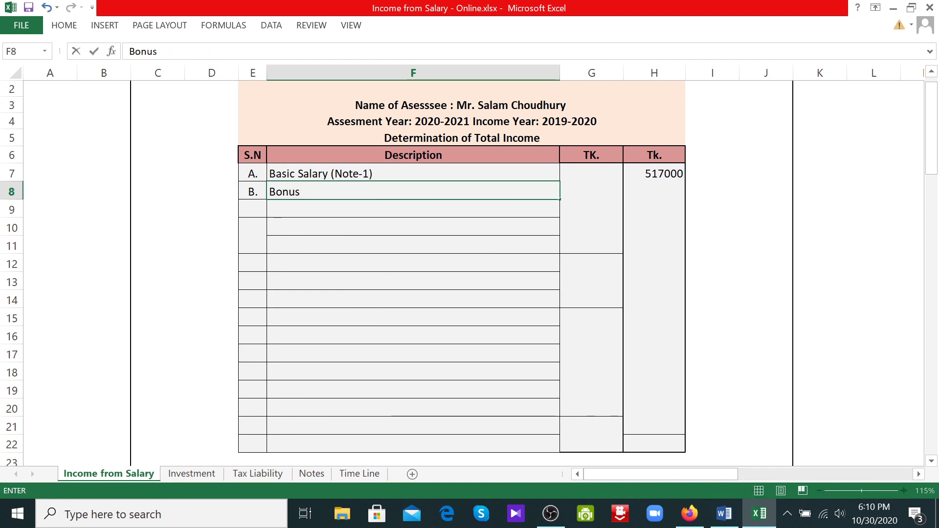
pyautogui.write('(')
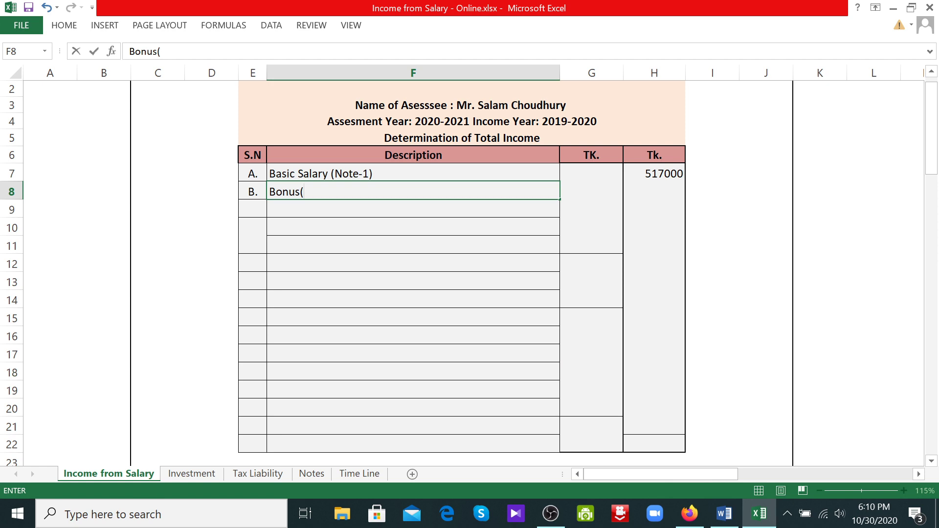
pyautogui.press('BackSpace')
# - Examine the bonus information in the Word problem statement and the August, December and February basic salaries on the Time Line sheet
pyautogui.click(719, 516)
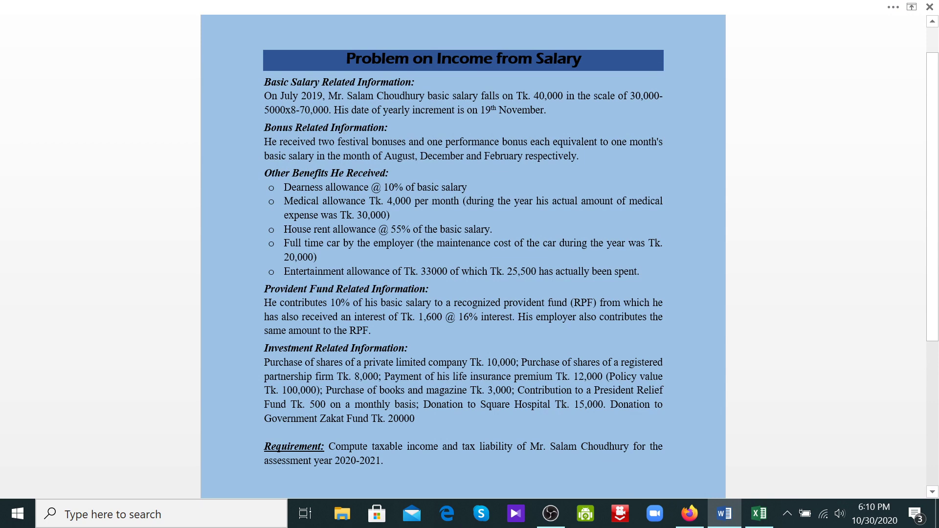
pyautogui.click(760, 514)
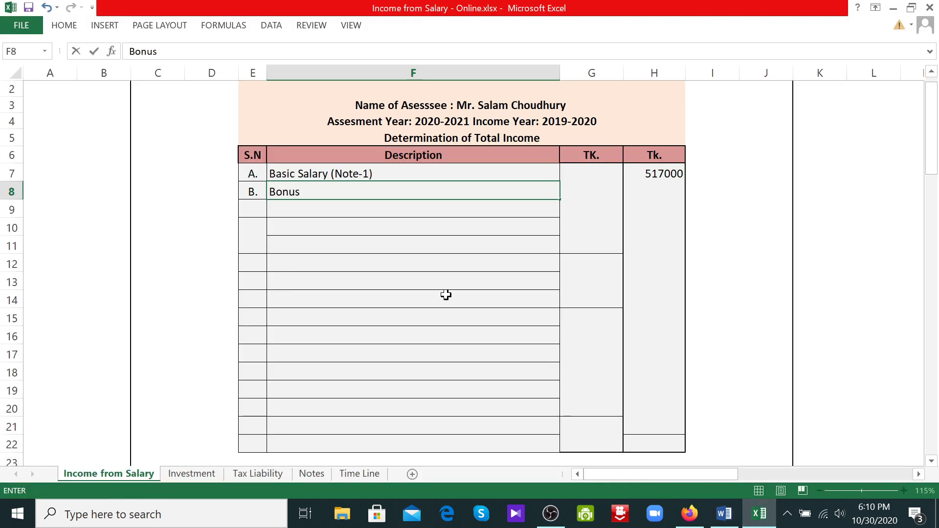
pyautogui.click(372, 480)
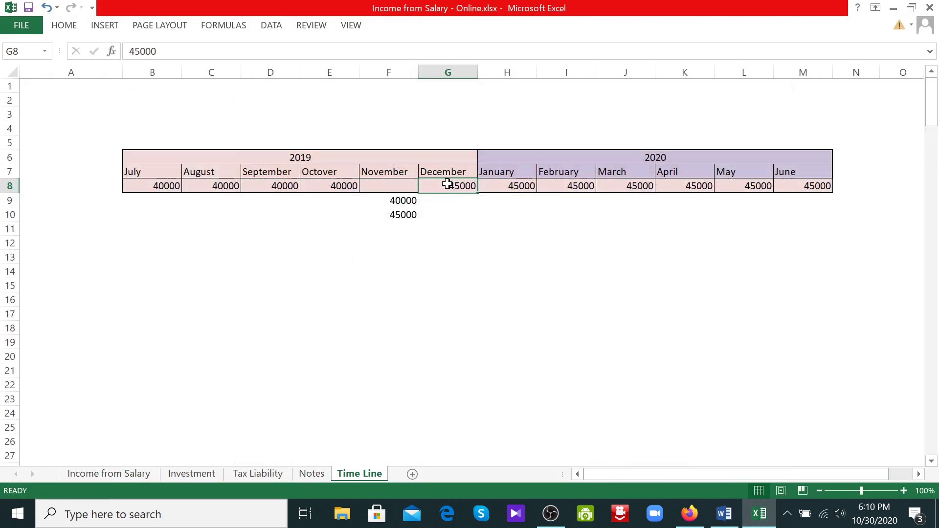
pyautogui.click(504, 271)
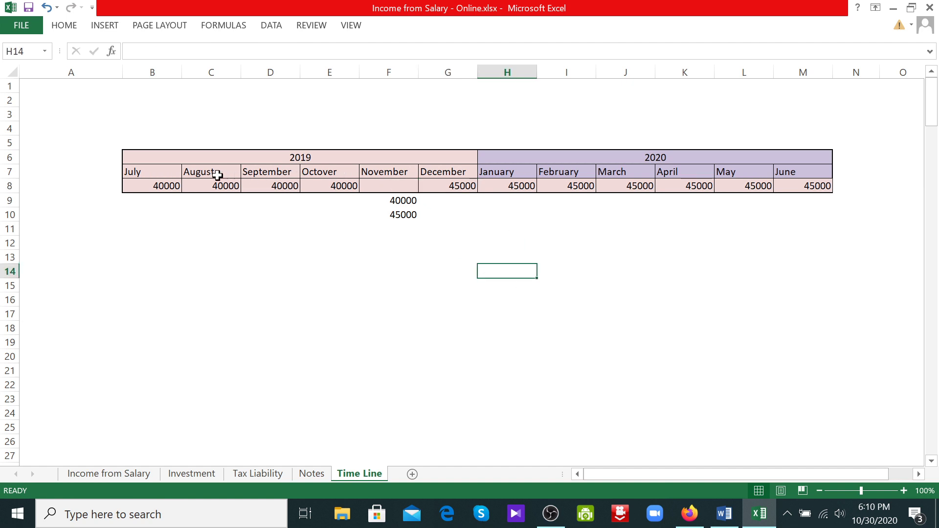
pyautogui.click(220, 190)
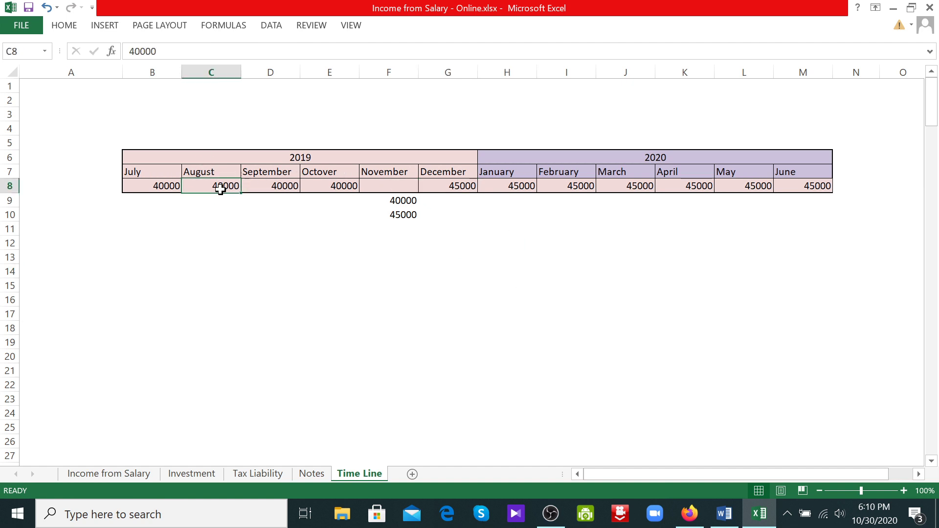
pyautogui.click(463, 190)
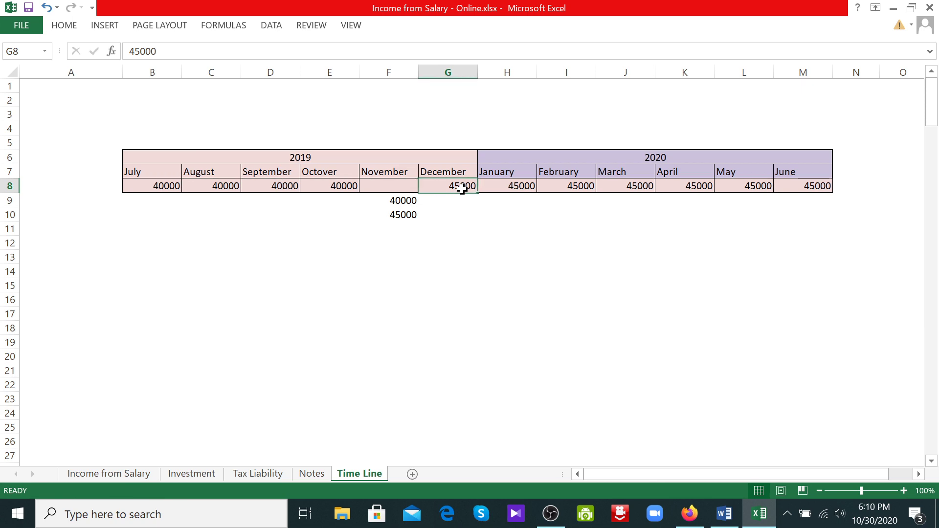
pyautogui.click(726, 520)
pyautogui.click(726, 521)
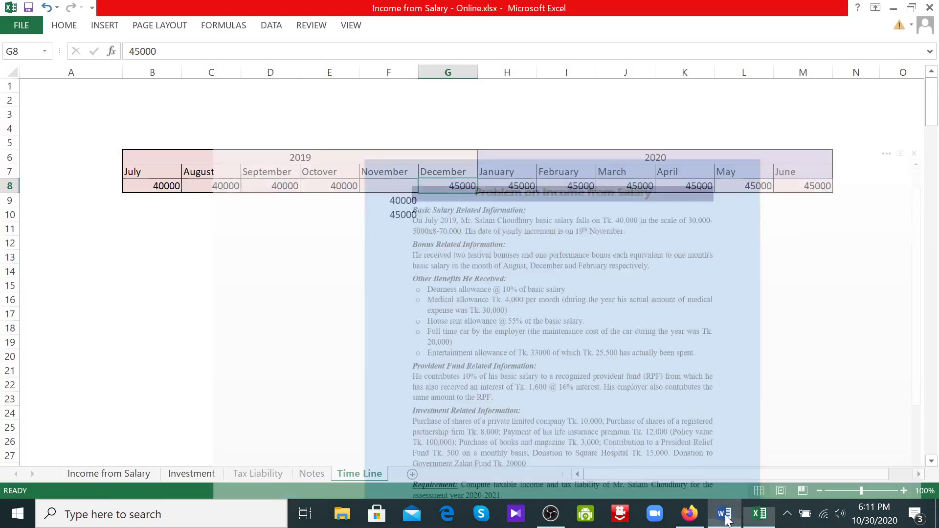
pyautogui.click(558, 185)
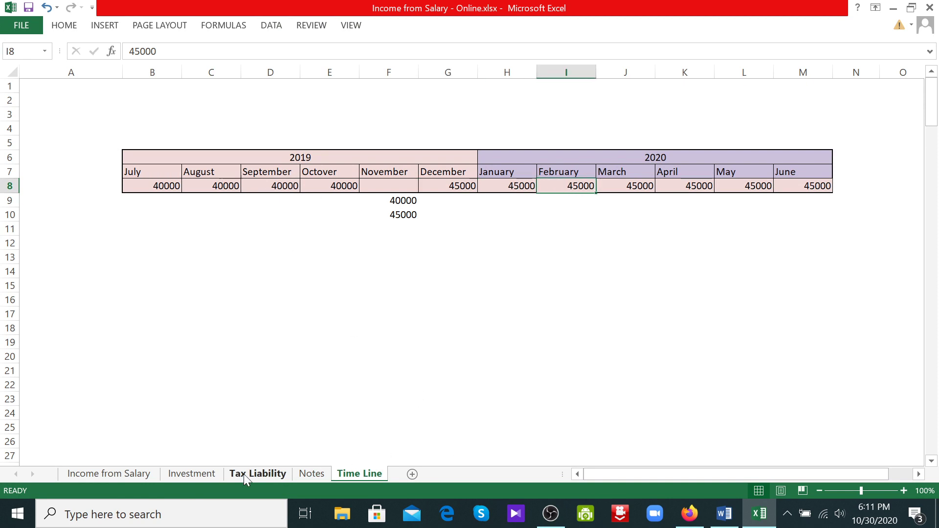
# - Extend the item B. description on the Income from Salary sheet to Bonus (40000+45000+45000)
pyautogui.click(136, 474)
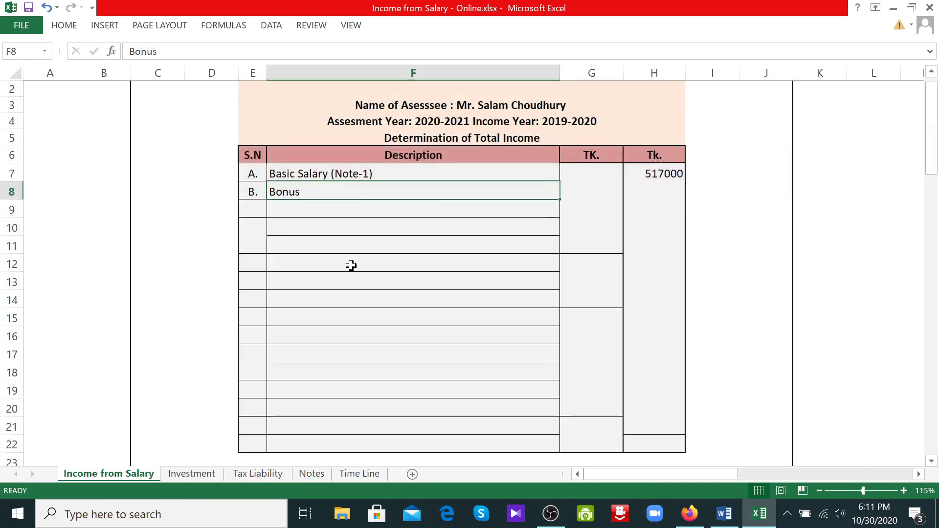
pyautogui.doubleClick(336, 193)
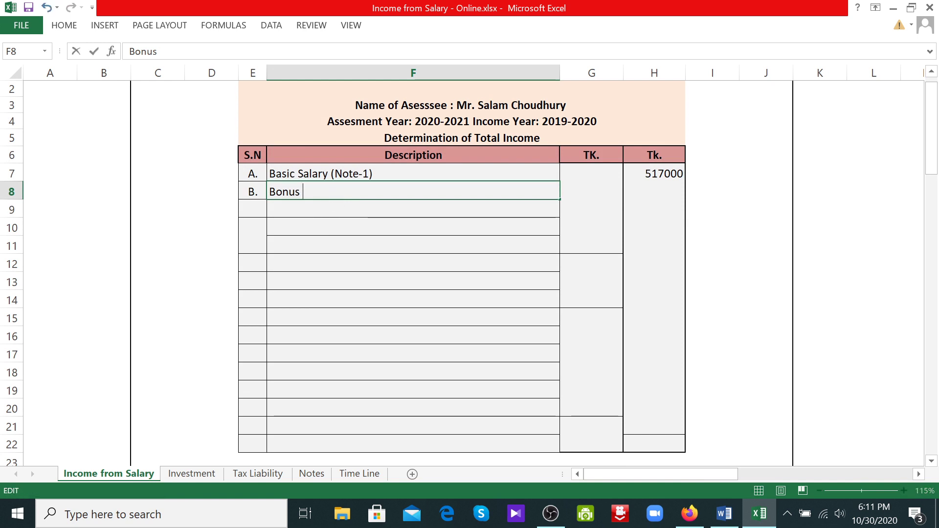
pyautogui.write('(40000')
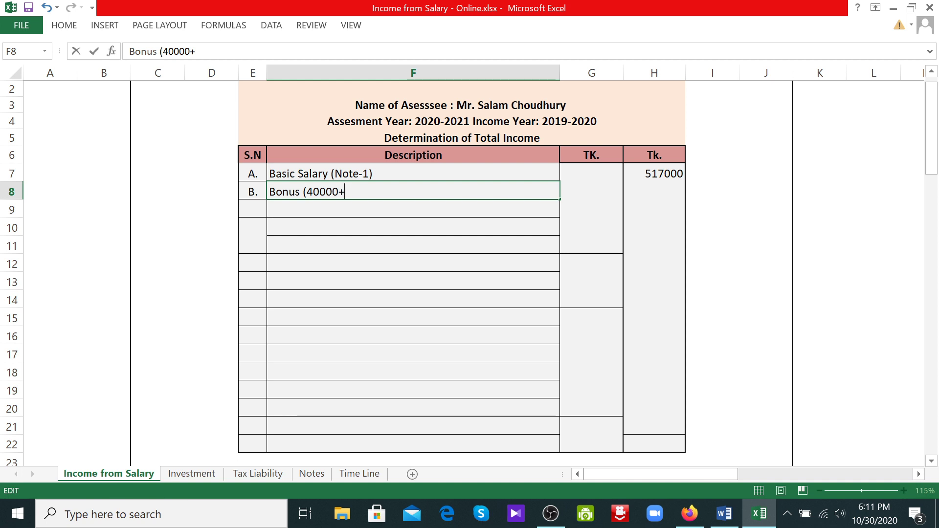
pyautogui.write('+45000+45000')
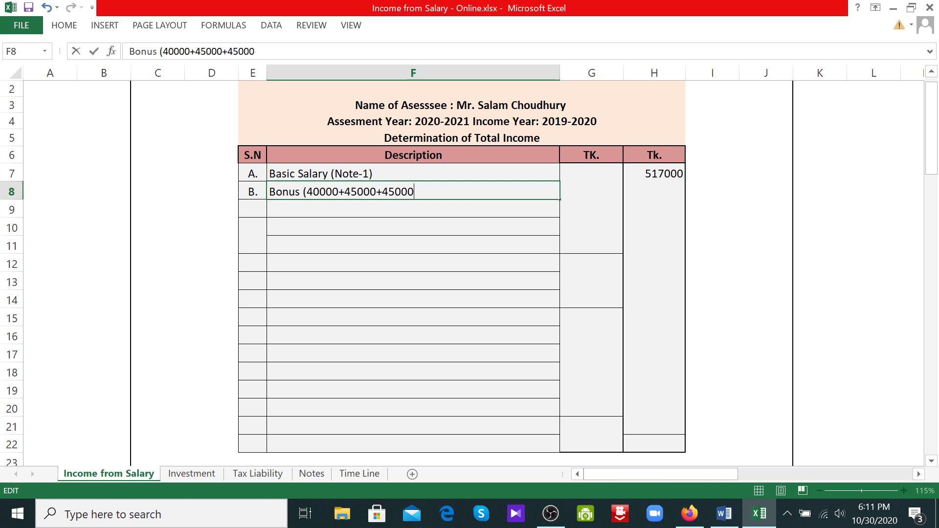
pyautogui.write(')')
# - Enter 130000 for the Bonus item in the outer Tk. column
pyautogui.click(579, 191)
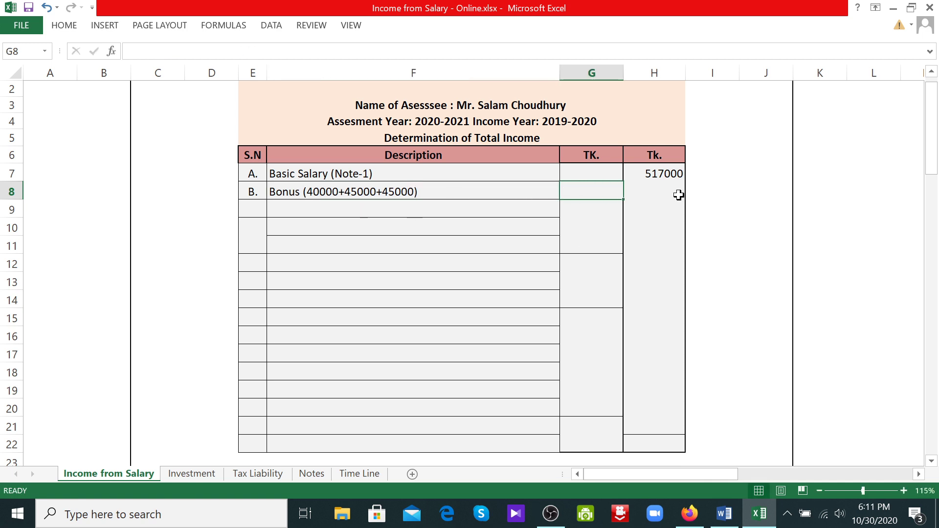
pyautogui.click(660, 196)
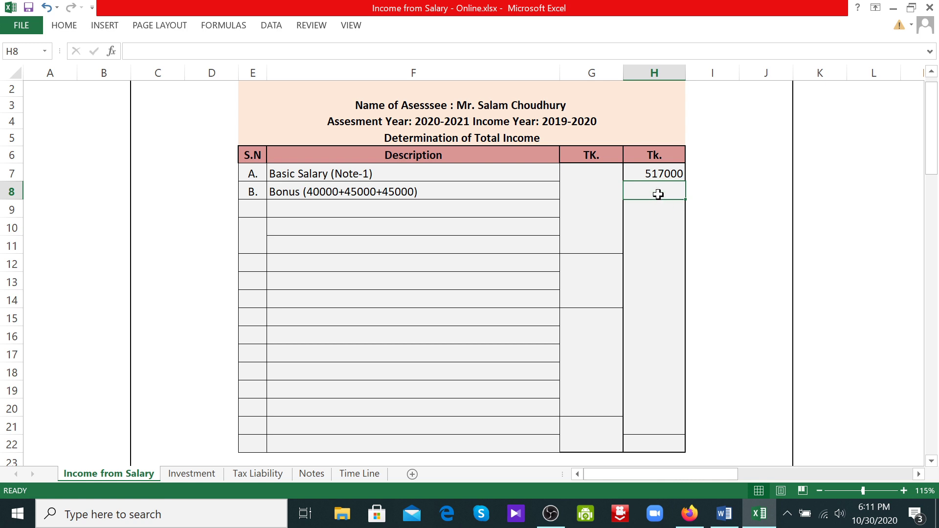
pyautogui.write('130000')
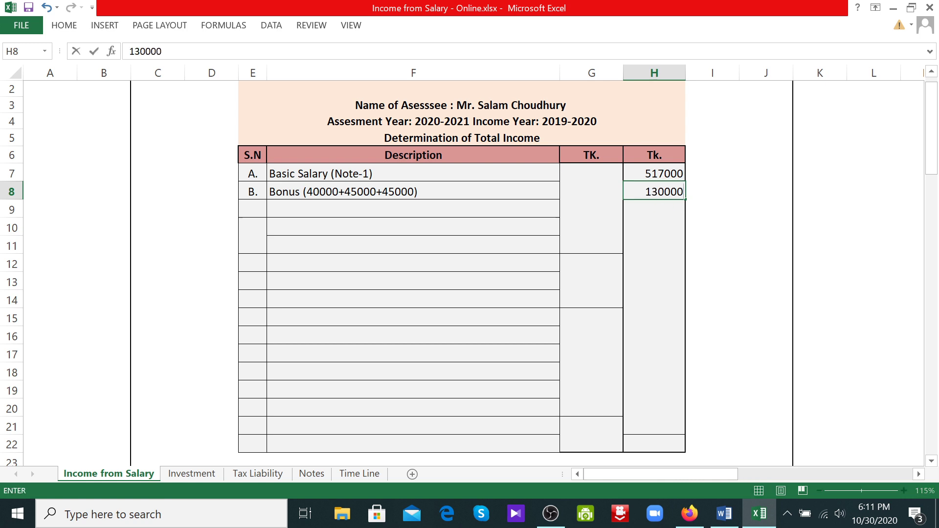
pyautogui.click(413, 247)
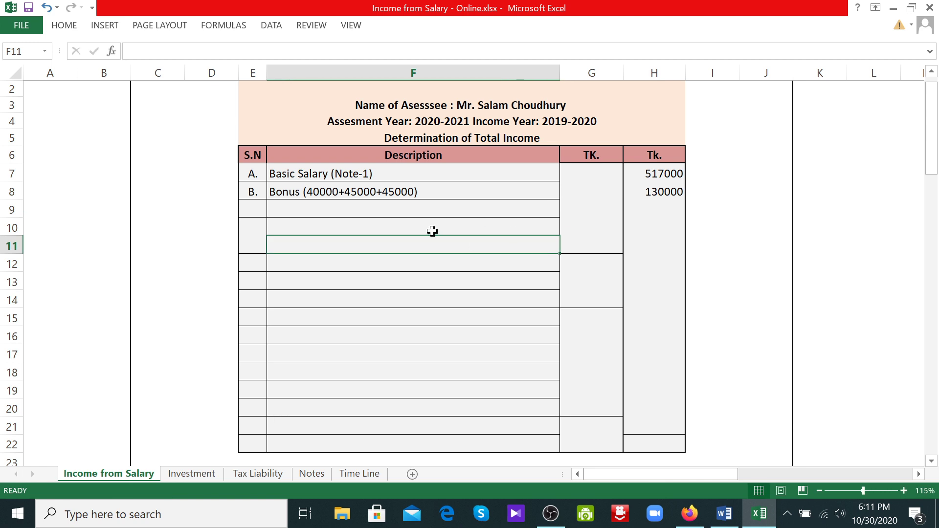
# - Add item C. with the description Dearness Allowance below Bonus, consulting the benefits listed in the Word problem statement
pyautogui.click(257, 206)
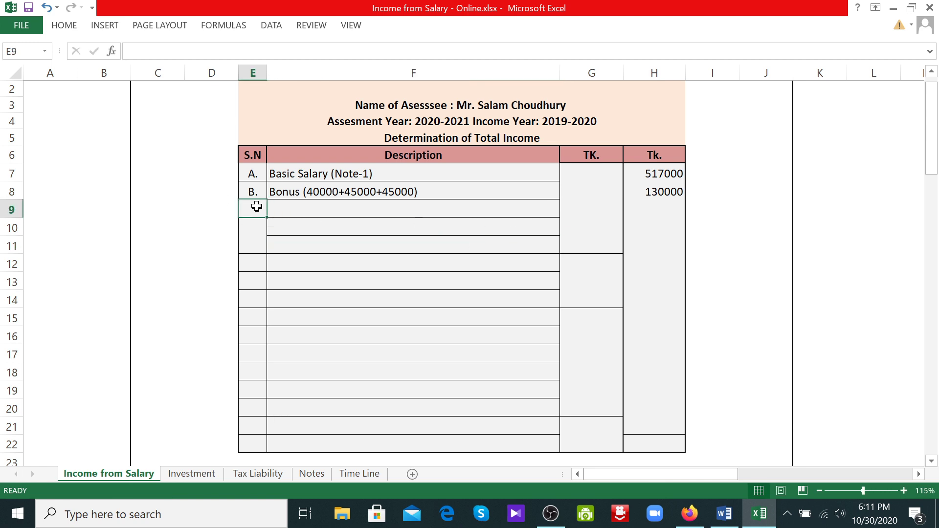
pyautogui.write('C')
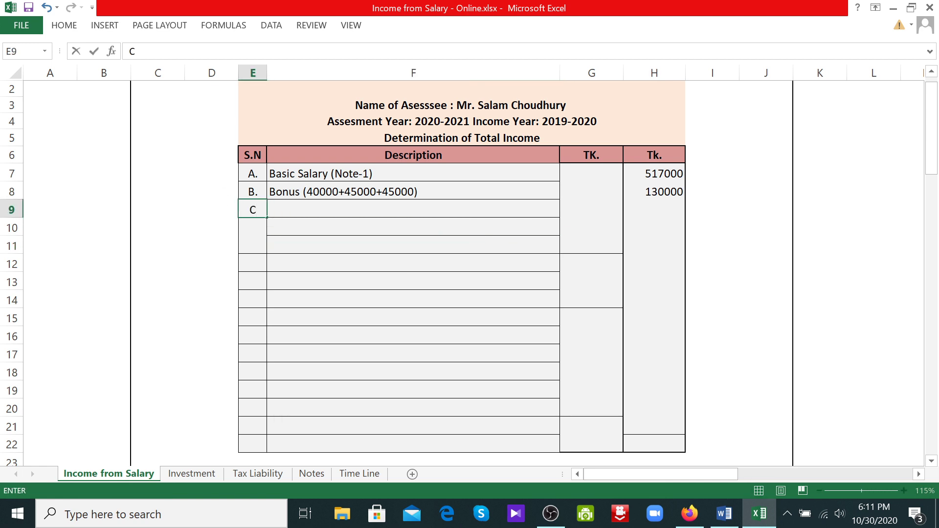
pyautogui.write('.')
pyautogui.click(296, 212)
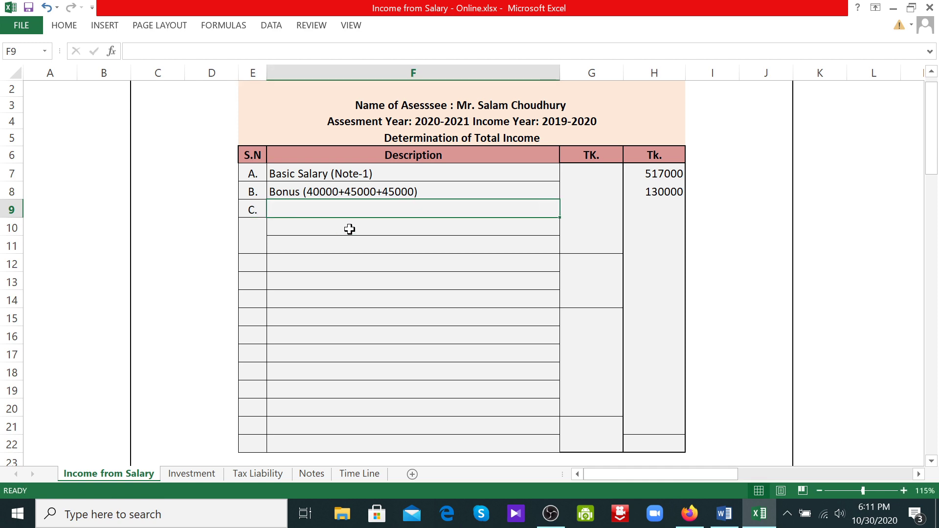
pyautogui.click(727, 515)
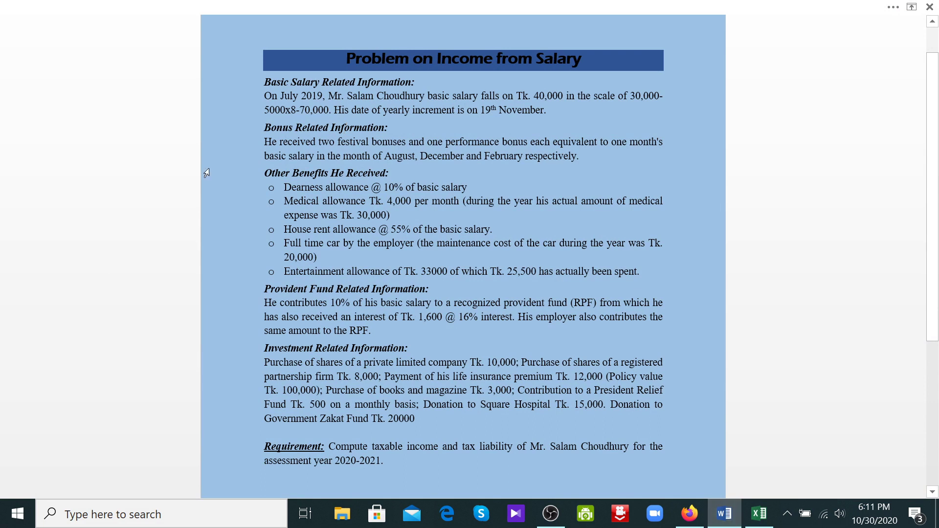
pyautogui.moveTo(284, 187); pyautogui.dragTo(464, 195)
pyautogui.click(466, 193)
pyautogui.click(730, 514)
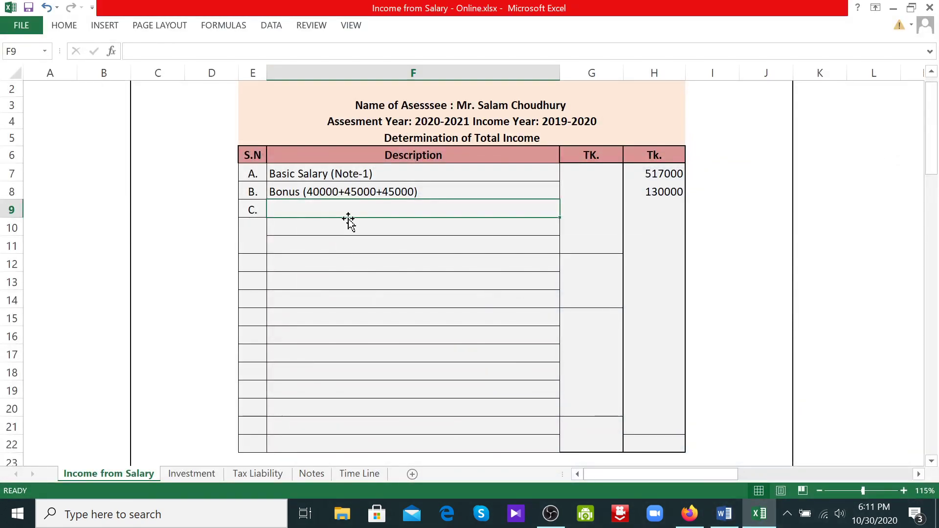
pyautogui.write('Dear')
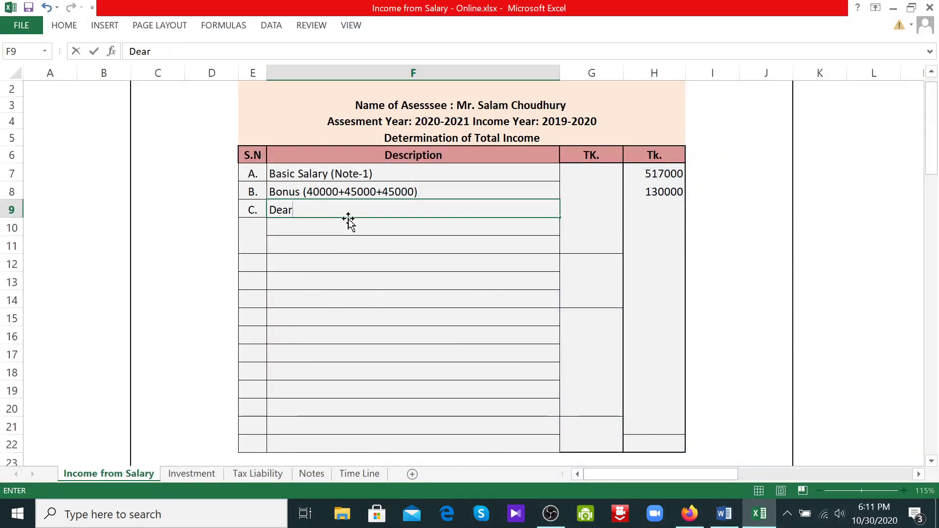
pyautogui.write('ness Allowance')
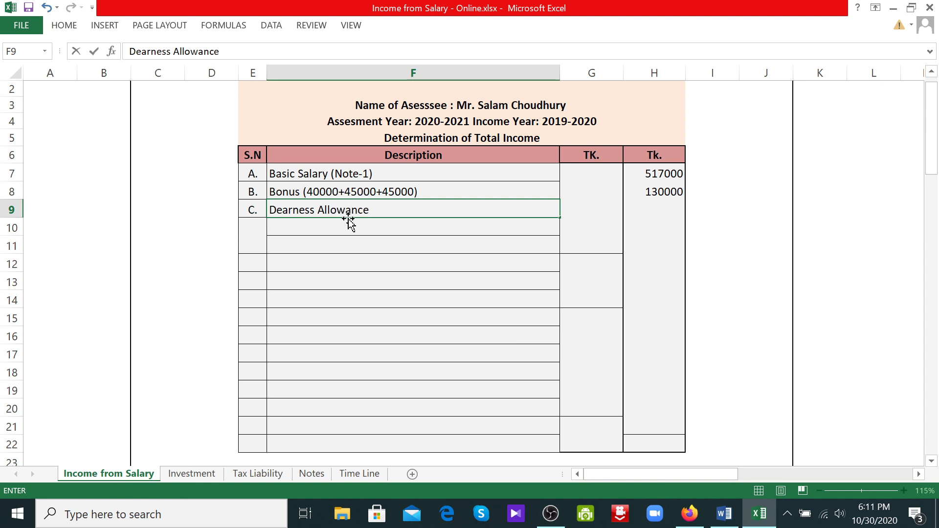
# - Calculate the Dearness Allowance in the outer Tk. column as 10% of the basic salary with the formula =H7*.10
pyautogui.click(654, 213)
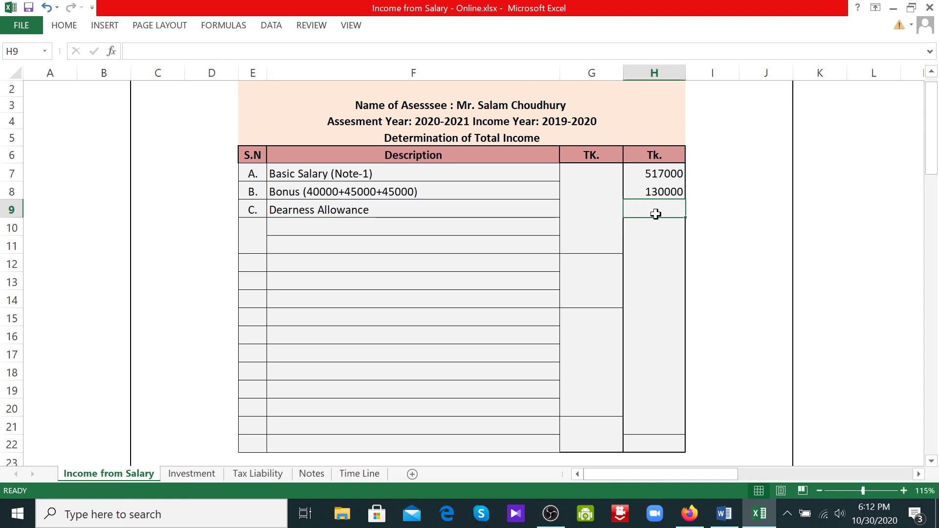
pyautogui.write('=')
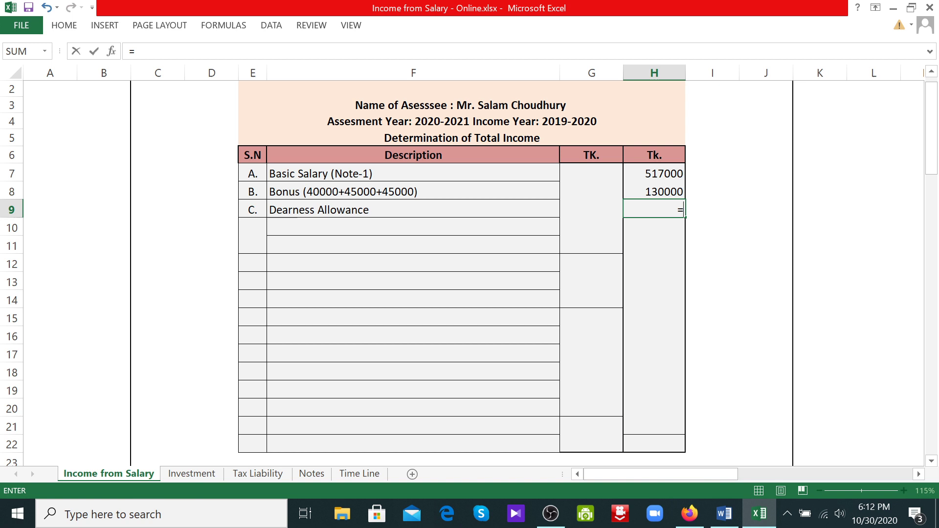
pyautogui.click(658, 175)
pyautogui.write('*')
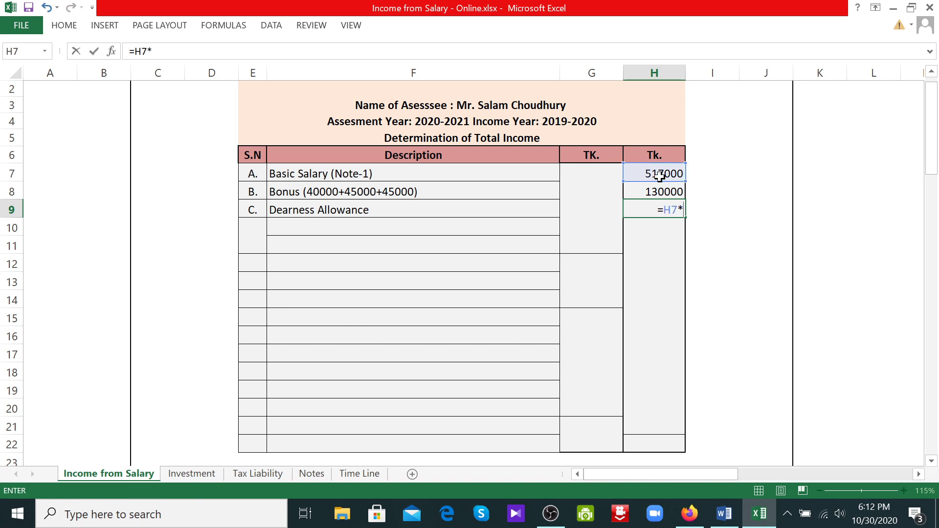
pyautogui.write('.10')
pyautogui.press('Return')
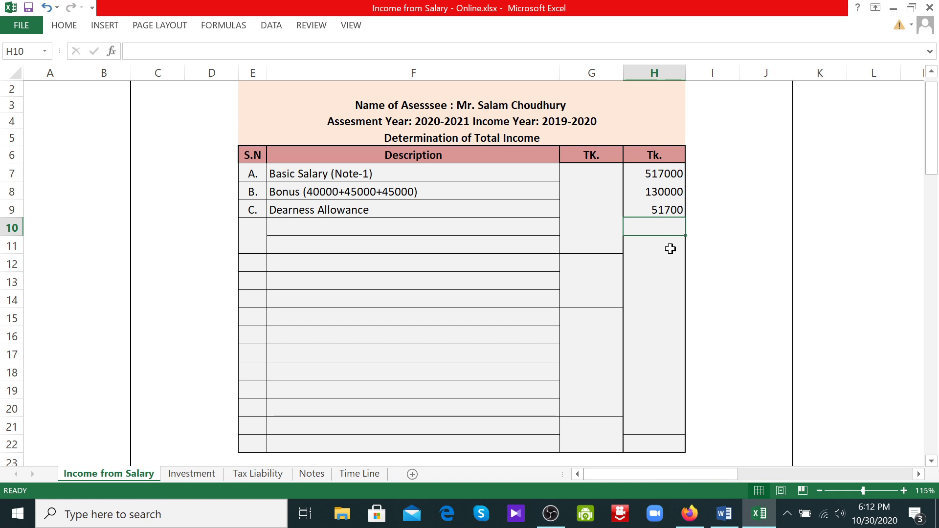
# - Add item D. with Medical Allowance on its first description line, consulting the Word problem statement
pyautogui.click(246, 231)
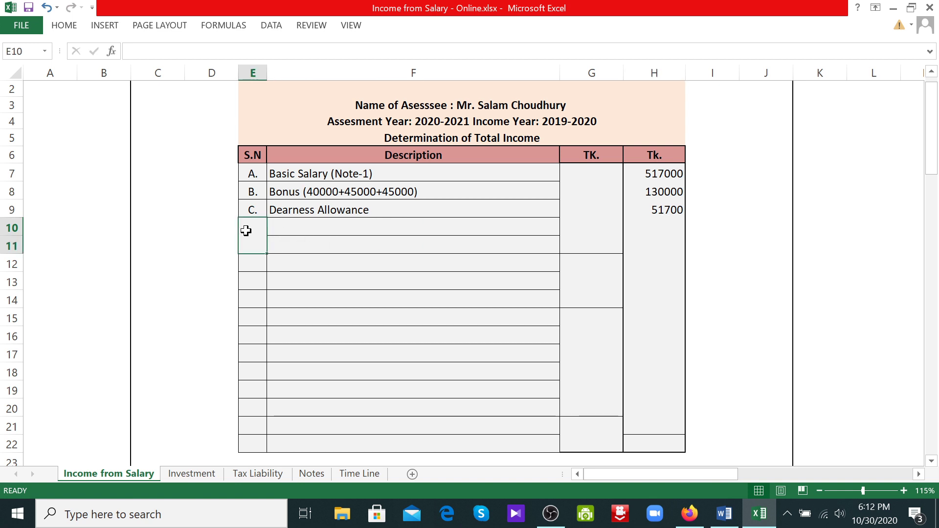
pyautogui.write('D.')
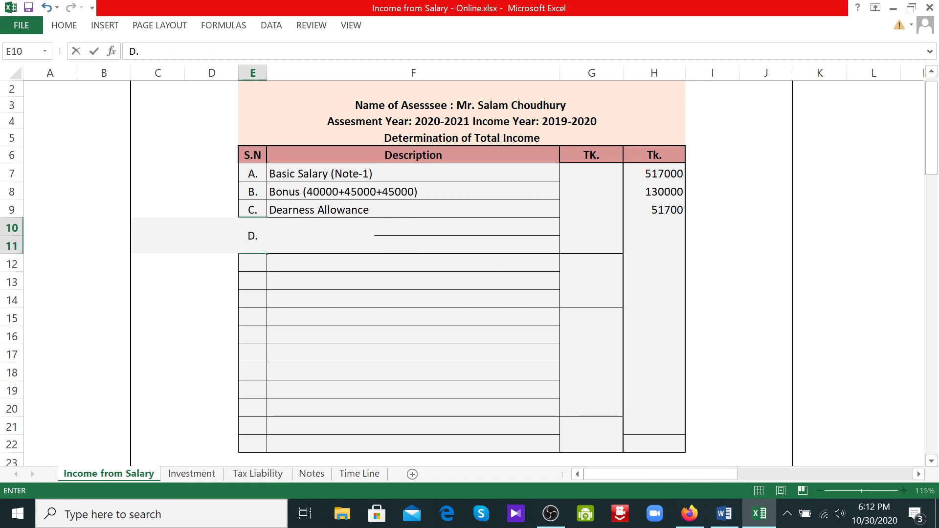
pyautogui.press('Return')
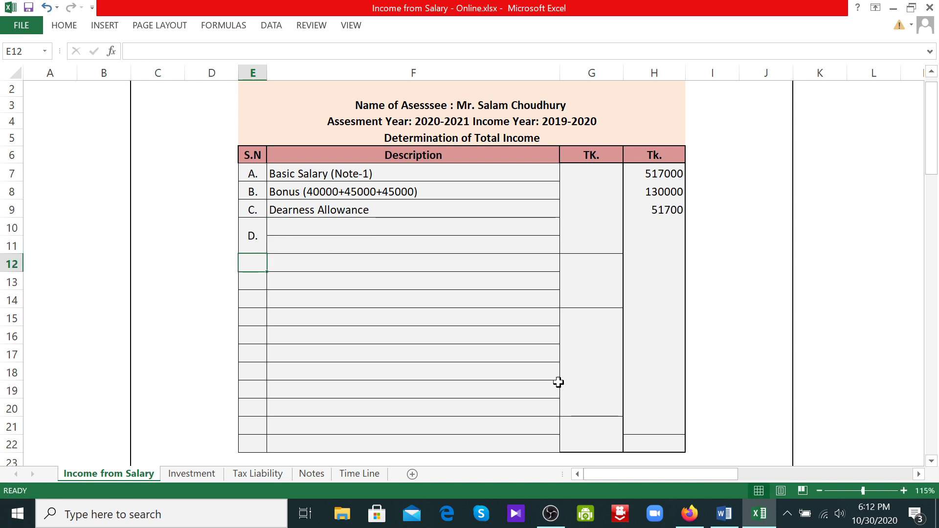
pyautogui.click(725, 514)
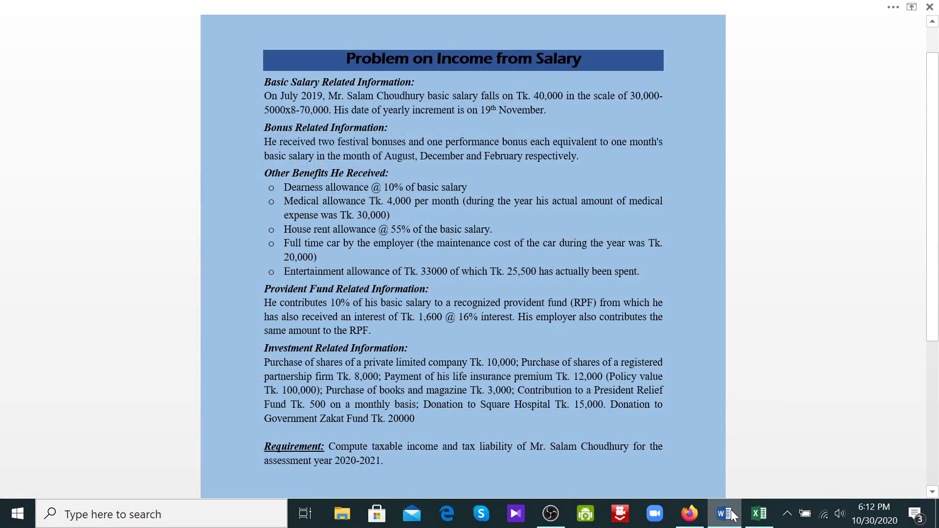
pyautogui.click(733, 516)
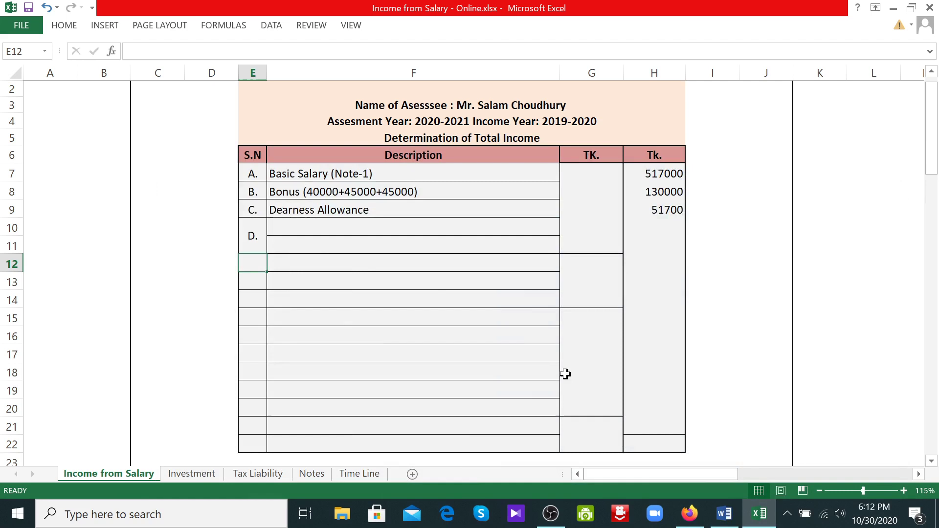
pyautogui.click(303, 231)
pyautogui.write('Med')
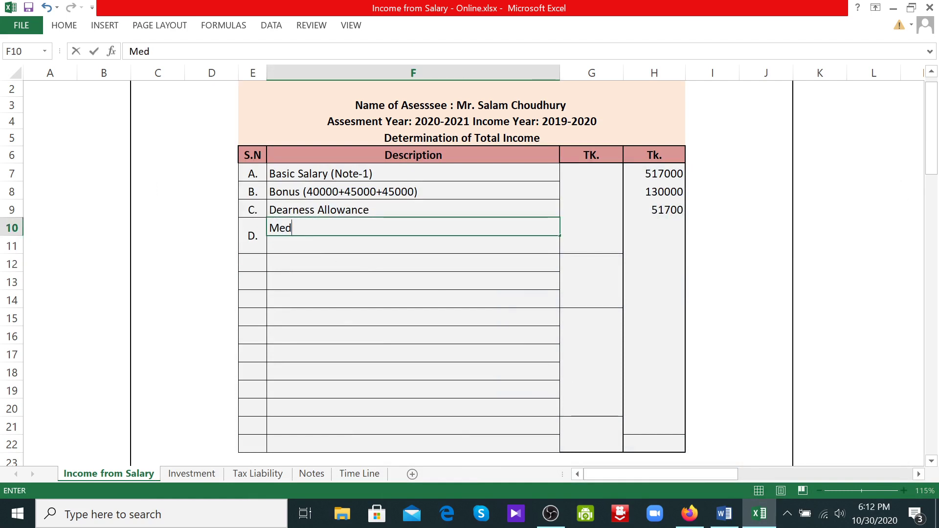
pyautogui.write('ical All')
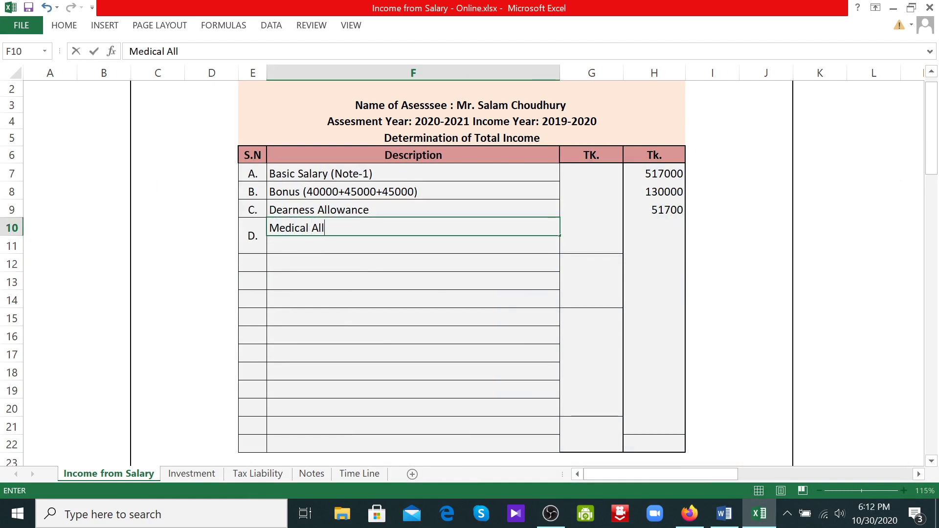
pyautogui.write('owance')
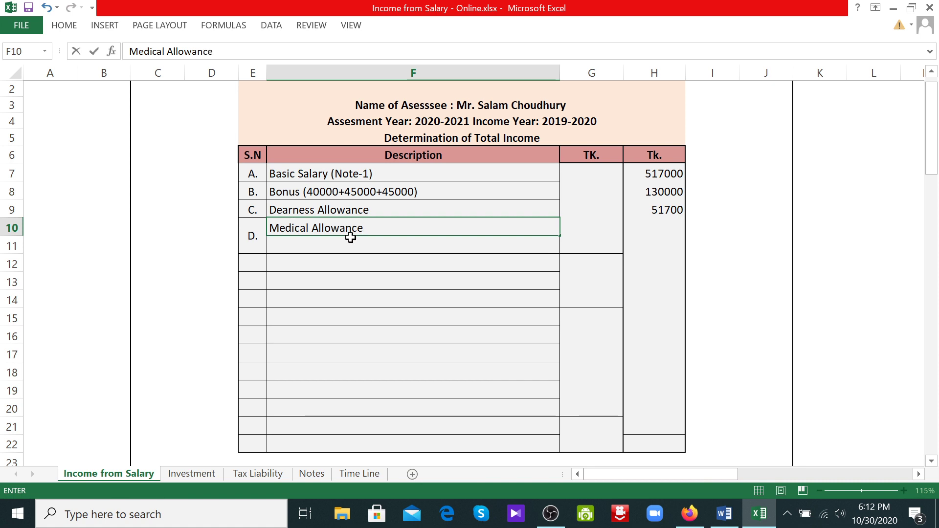
# - Append (4000X12) to the Medical Allowance description and enter 48000 for it in the inner TK. column
pyautogui.write(' (4X12')
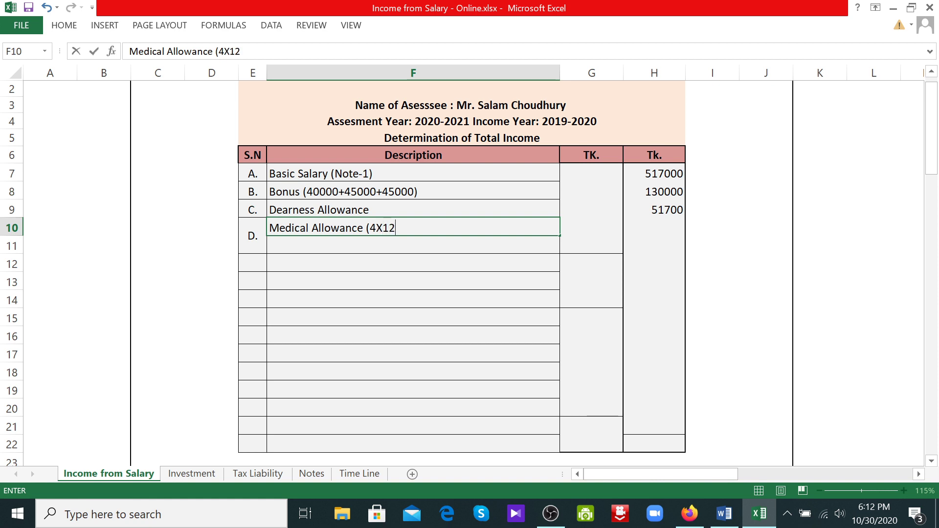
pyautogui.press('BackSpace')
pyautogui.press('BackSpace')
pyautogui.press('BackSpace')
pyautogui.write('000')
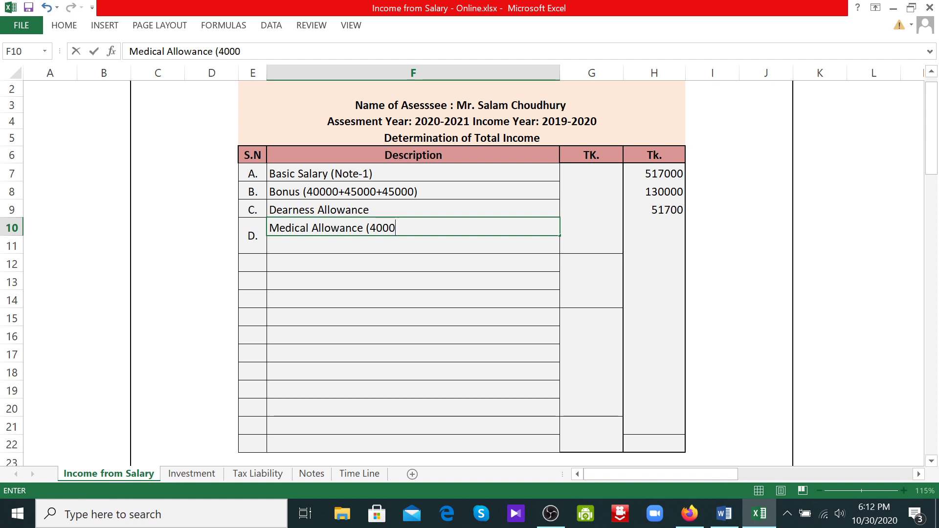
pyautogui.write('X12)')
pyautogui.click(590, 230)
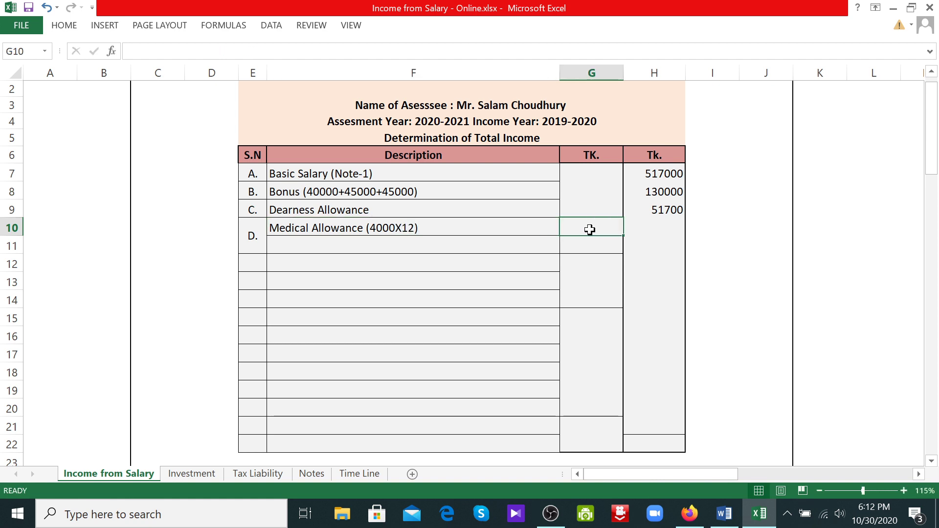
pyautogui.write('48000')
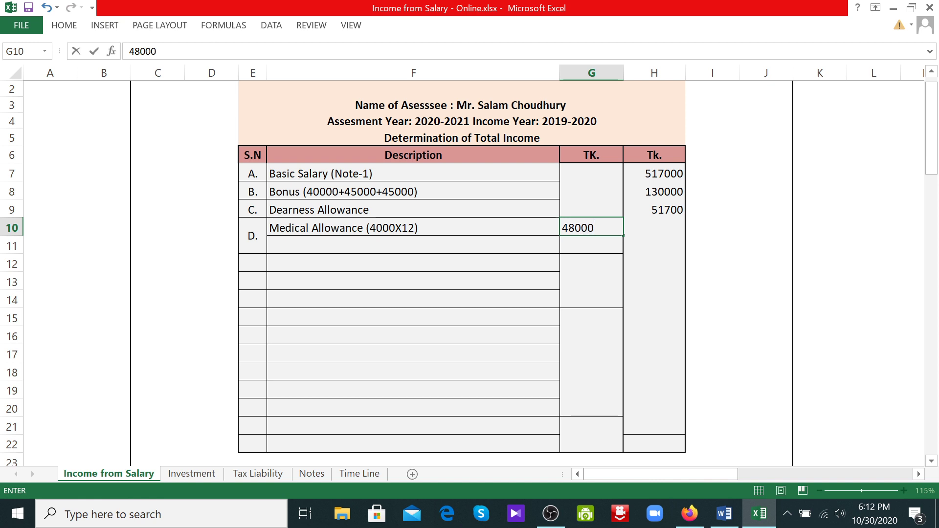
# - Add the deduction line "Less: Lower of 120000 or 10% of B.S=51700)" beneath Medical Allowance
pyautogui.click(325, 247)
pyautogui.write('Less')
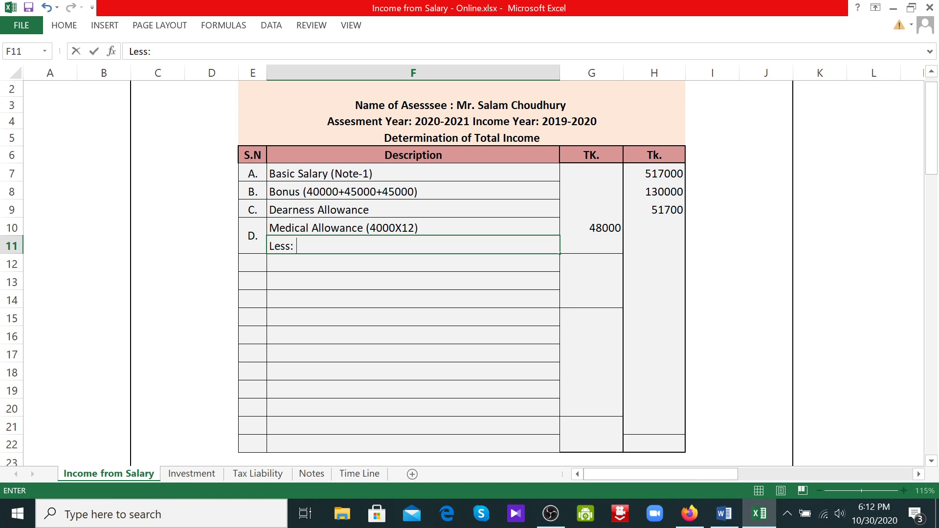
pyautogui.write(': Lower of 12000')
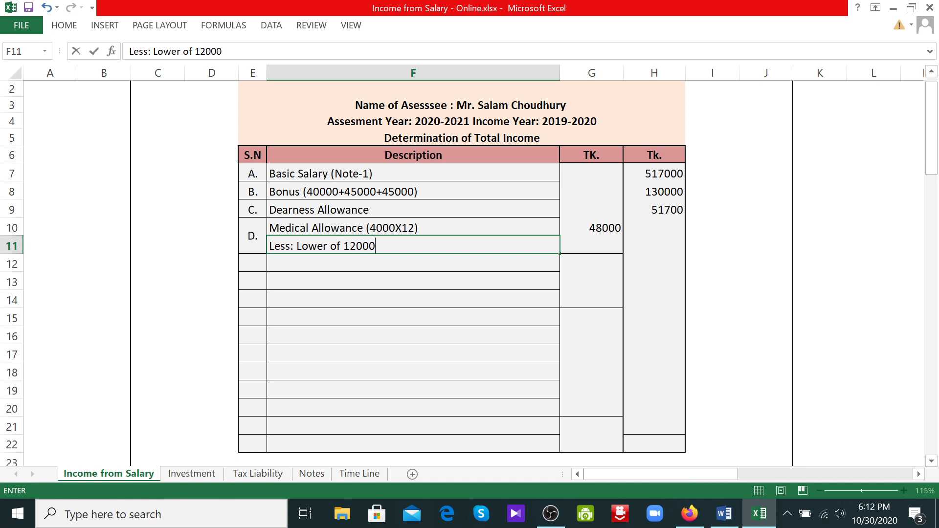
pyautogui.write('0 or 10% o')
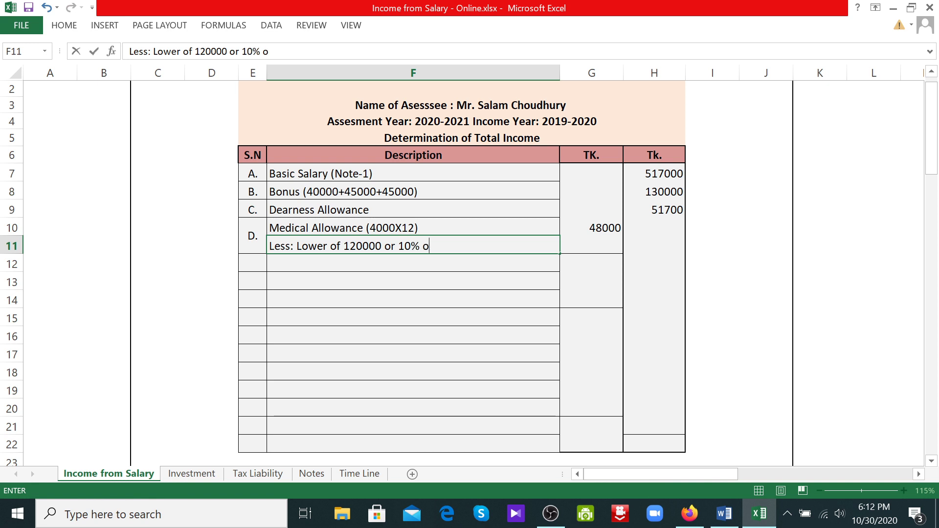
pyautogui.write('f B.S=')
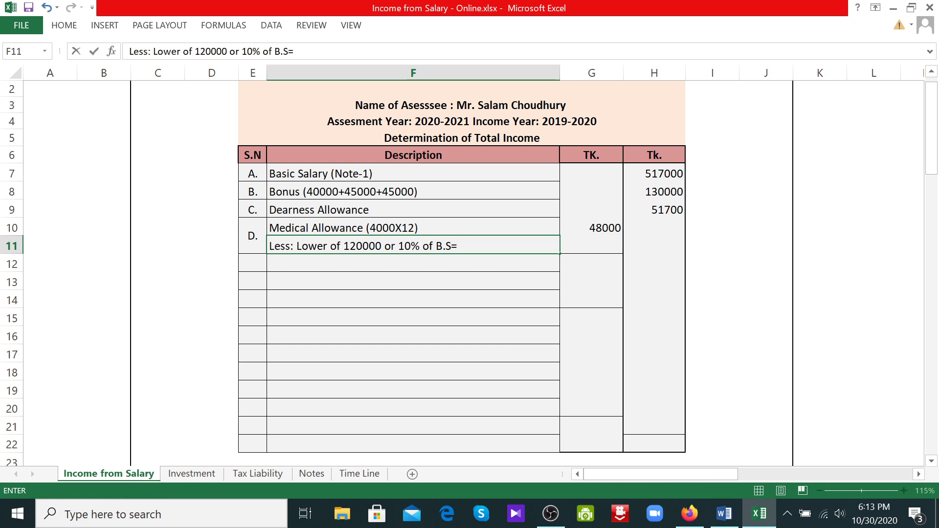
pyautogui.write('51700)')
pyautogui.click(349, 318)
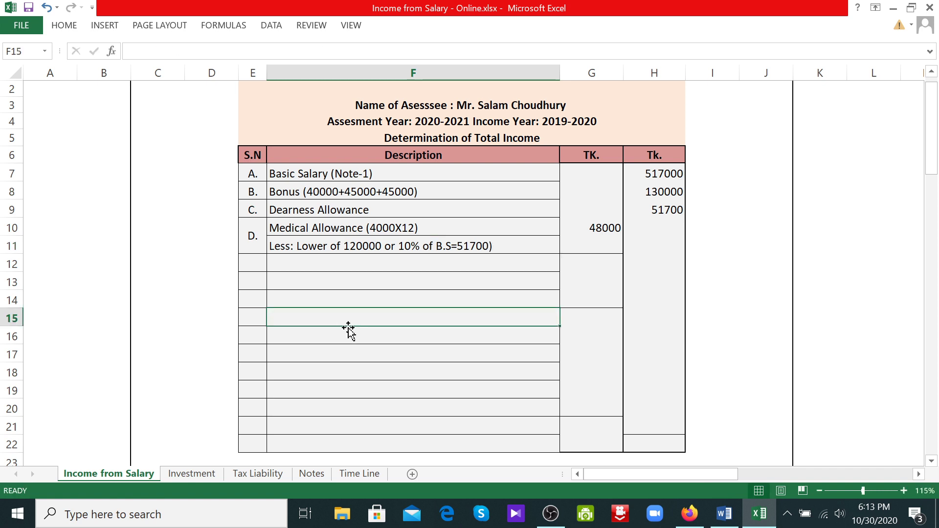
# - Enter -51700 in the inner TK. column for the Medical Allowance deduction line
pyautogui.click(378, 248)
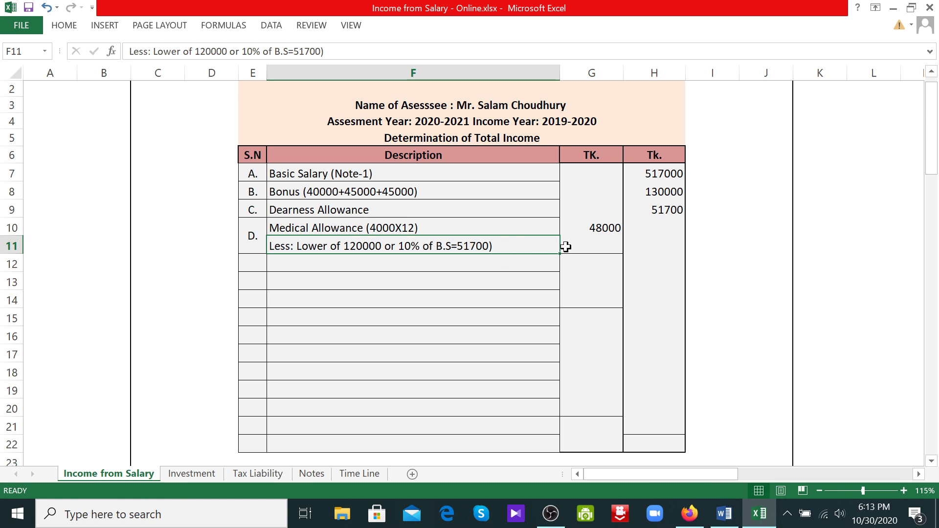
pyautogui.click(601, 241)
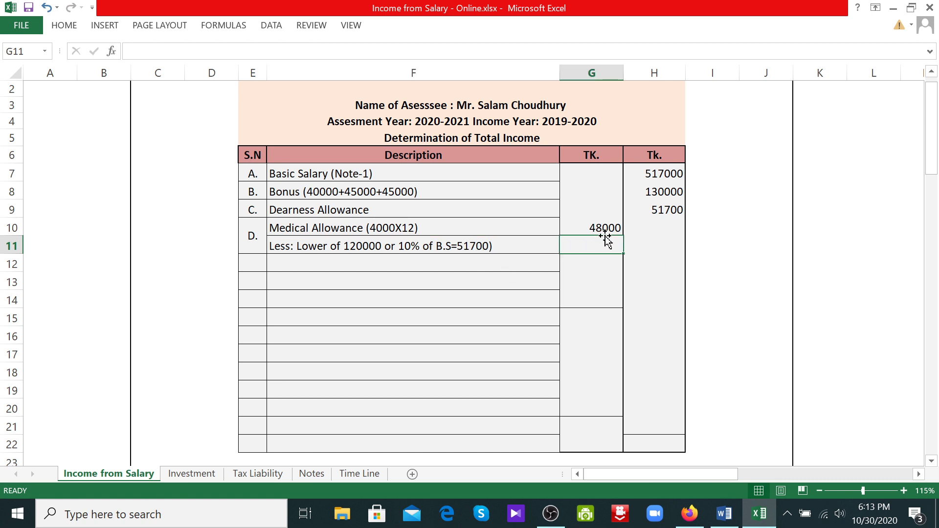
pyautogui.write('-')
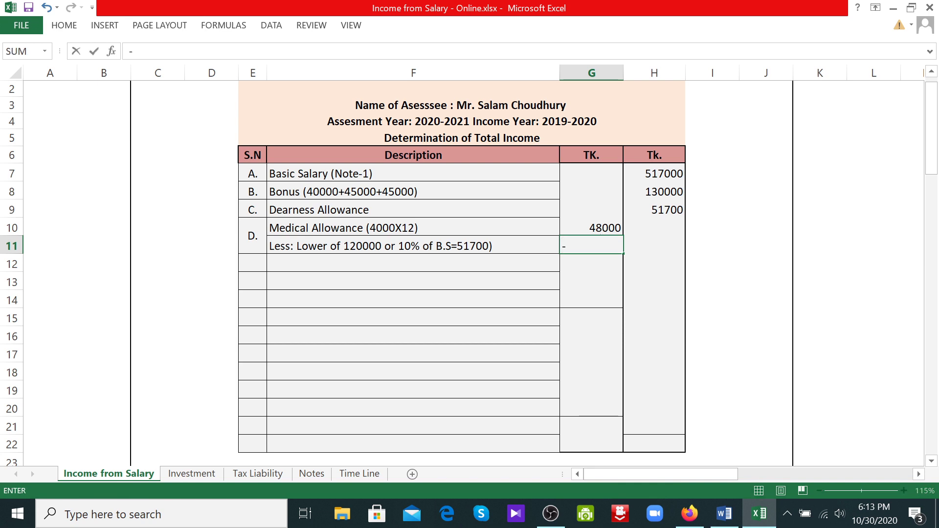
pyautogui.write('51700')
pyautogui.click(592, 280)
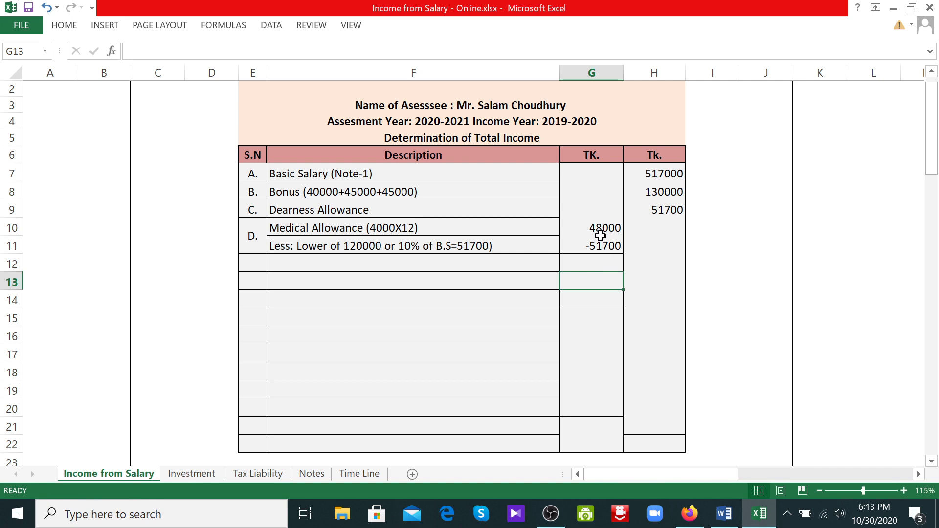
pyautogui.click(659, 250)
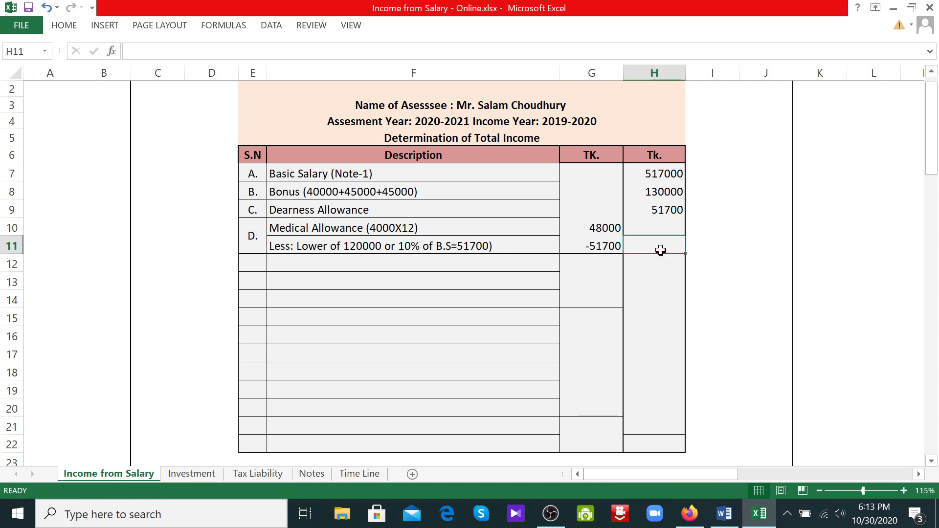
pyautogui.click(665, 264)
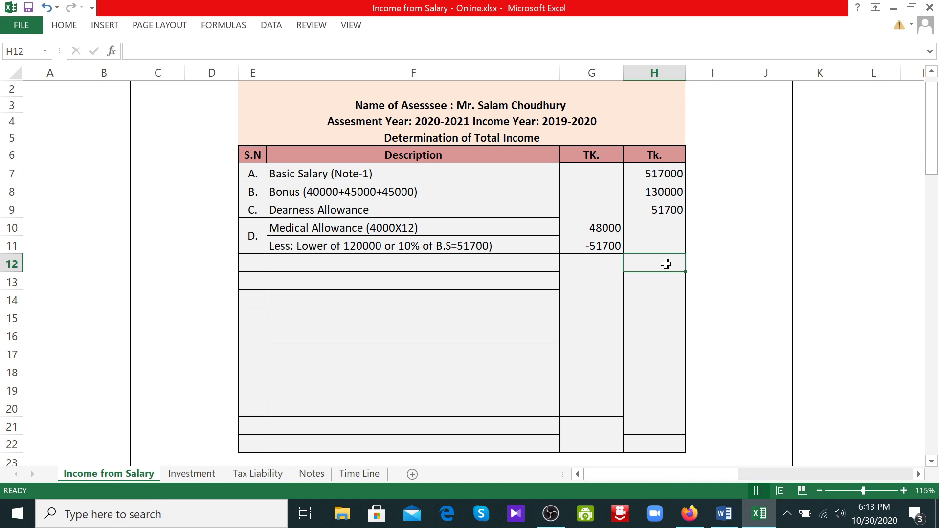
pyautogui.click(661, 250)
pyautogui.click(657, 260)
pyautogui.click(255, 266)
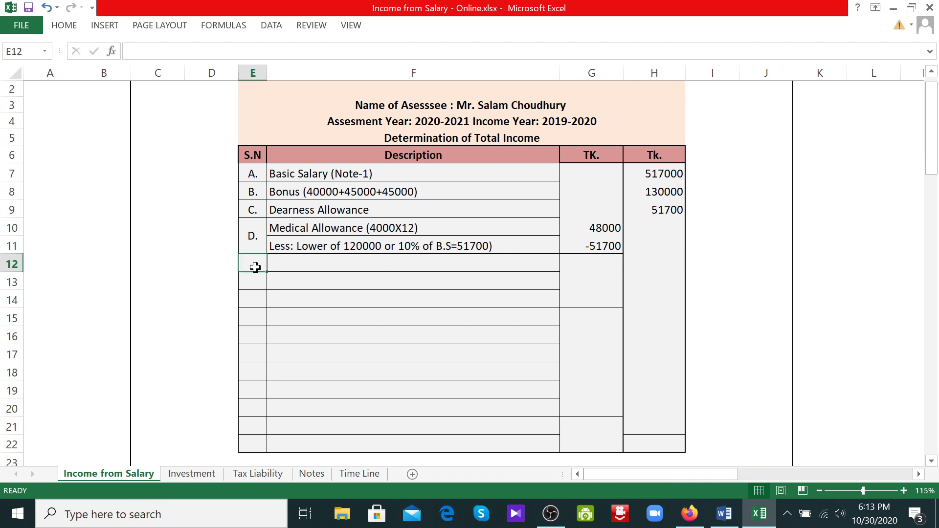
pyautogui.write('E')
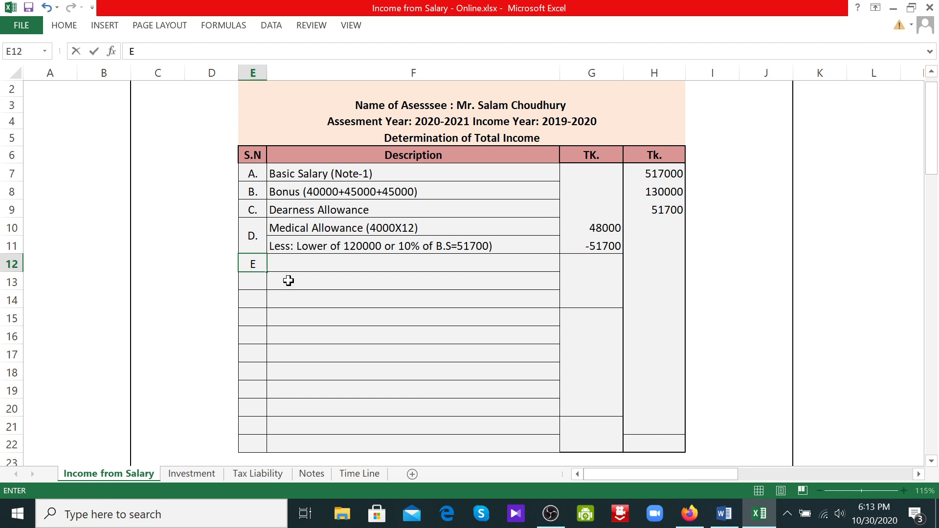
pyautogui.click(384, 301)
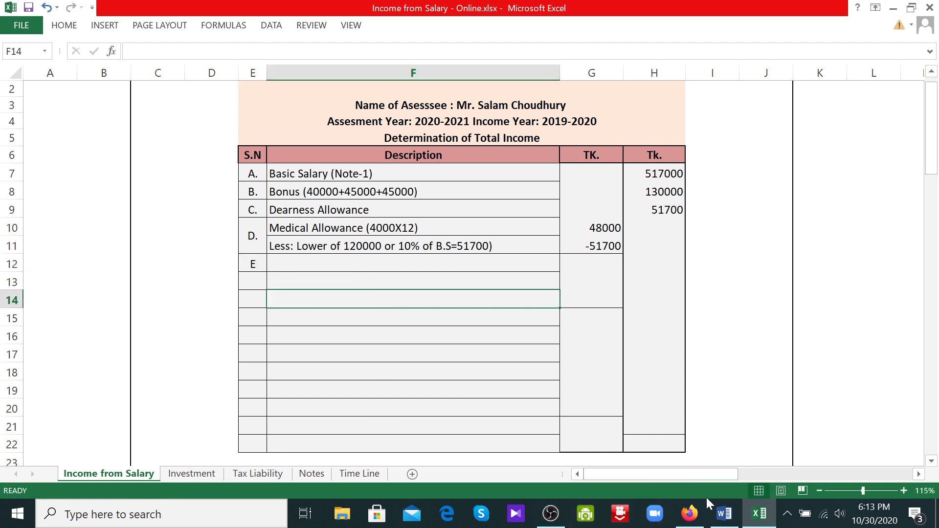
pyautogui.click(719, 523)
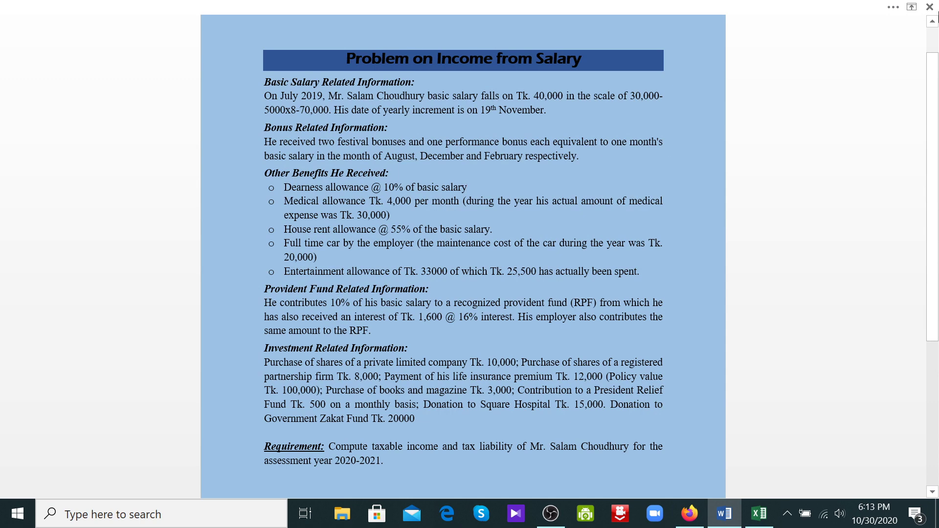
pyautogui.click(759, 513)
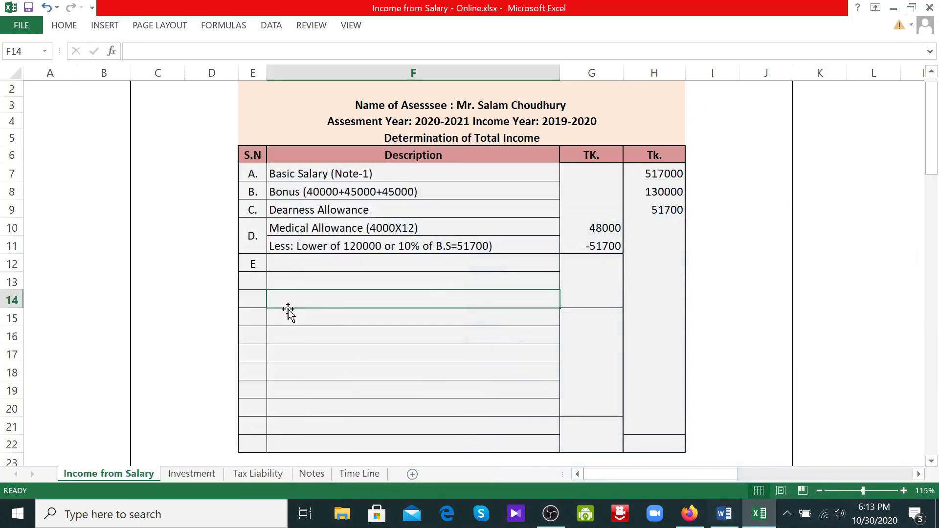
pyautogui.click(304, 264)
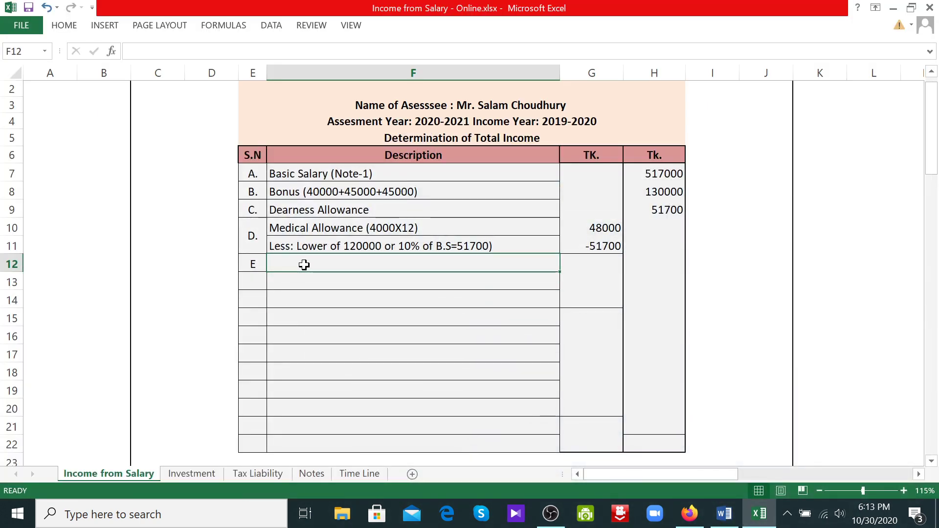
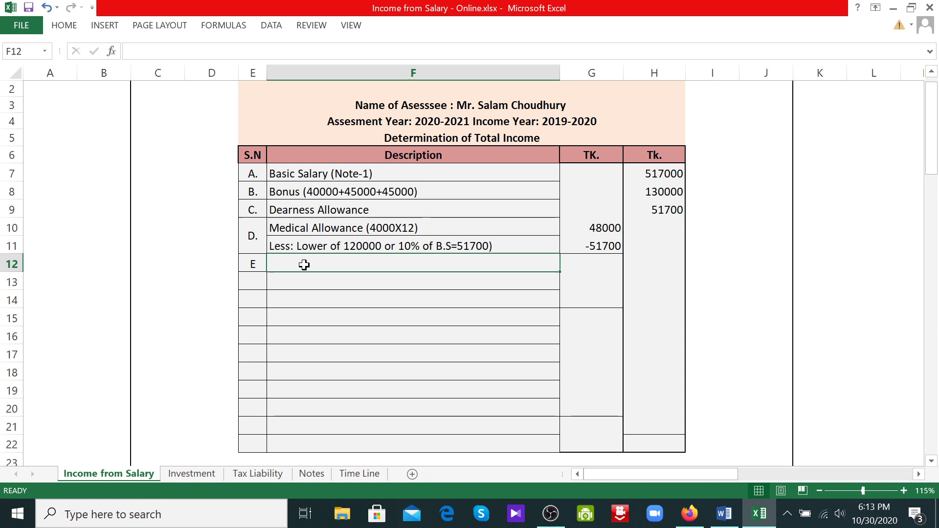
pyautogui.press('Down')
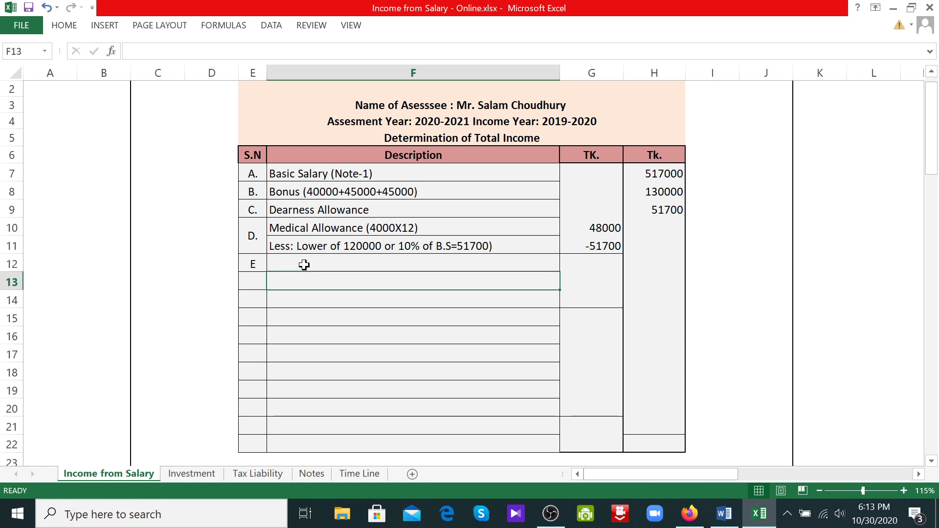
pyautogui.click(253, 268)
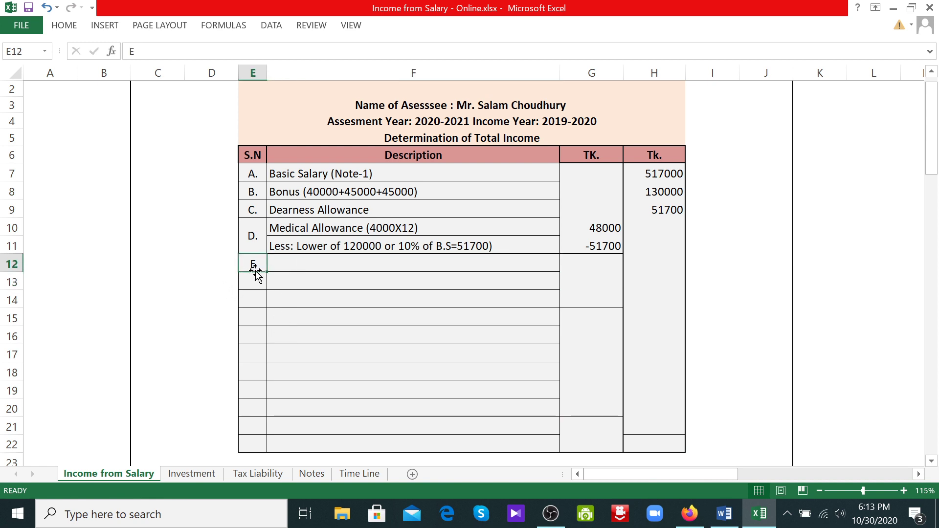
pyautogui.press('BackSpace')
# - Add item E. in row 13 with the description House Rent Allowance, leaving row 12 blank
pyautogui.click(256, 277)
pyautogui.write('E.')
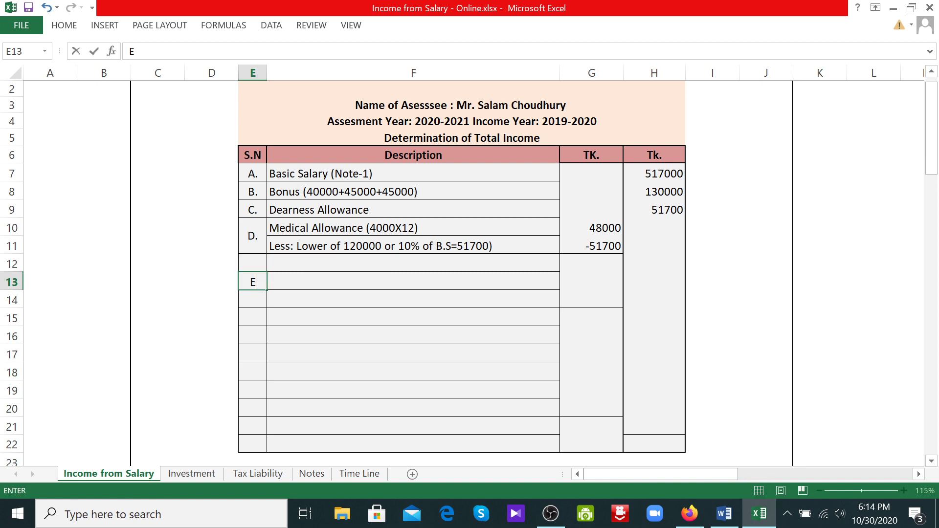
pyautogui.click(293, 284)
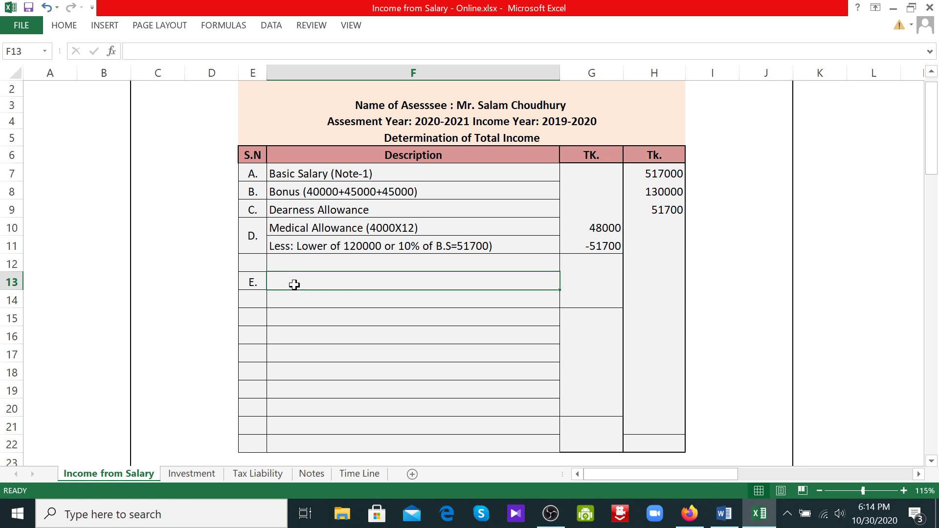
pyautogui.write('House ')
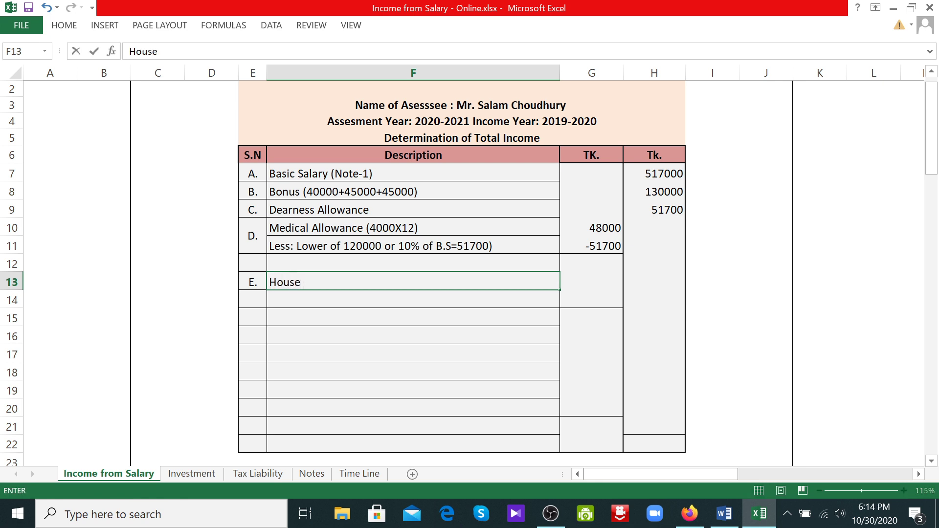
pyautogui.write('Rent ')
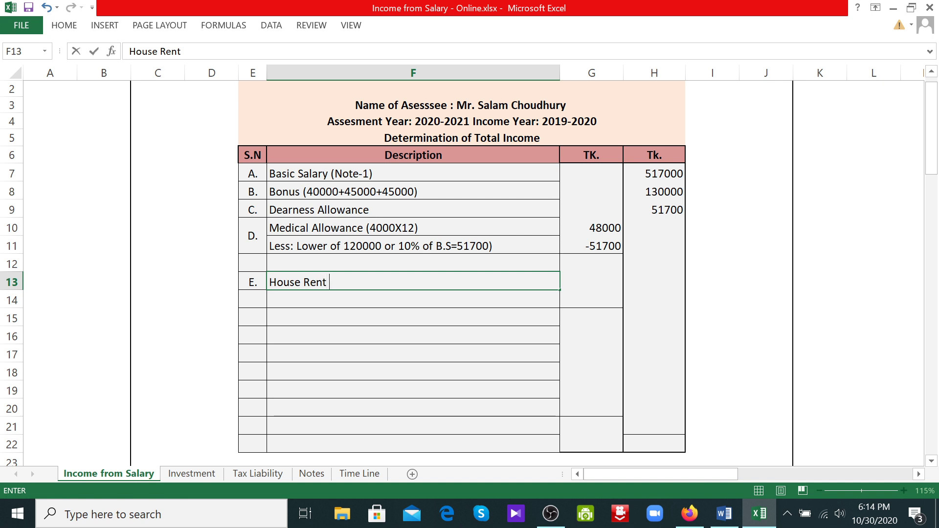
pyautogui.write('Allowance')
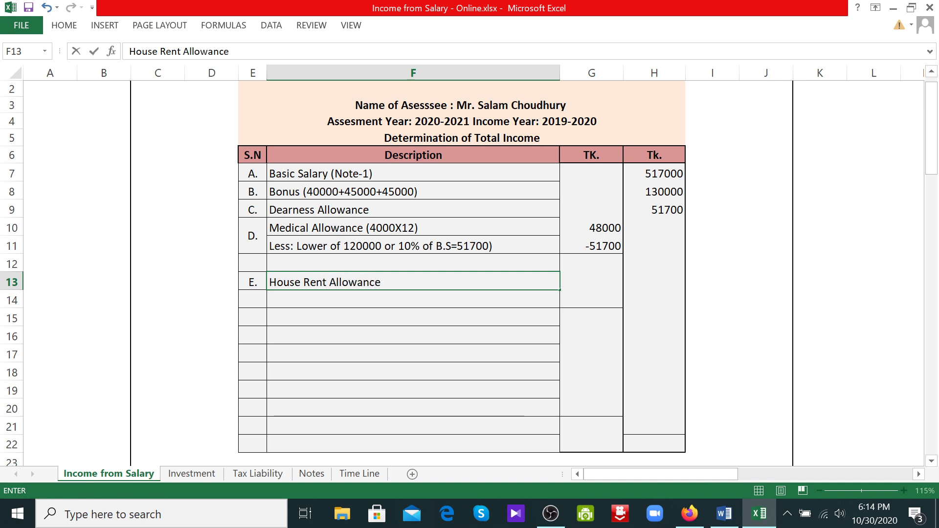
# - Calculate the House Rent Allowance in the inner TK. column as 55% of the basic salary with =H7*.55
pyautogui.click(568, 284)
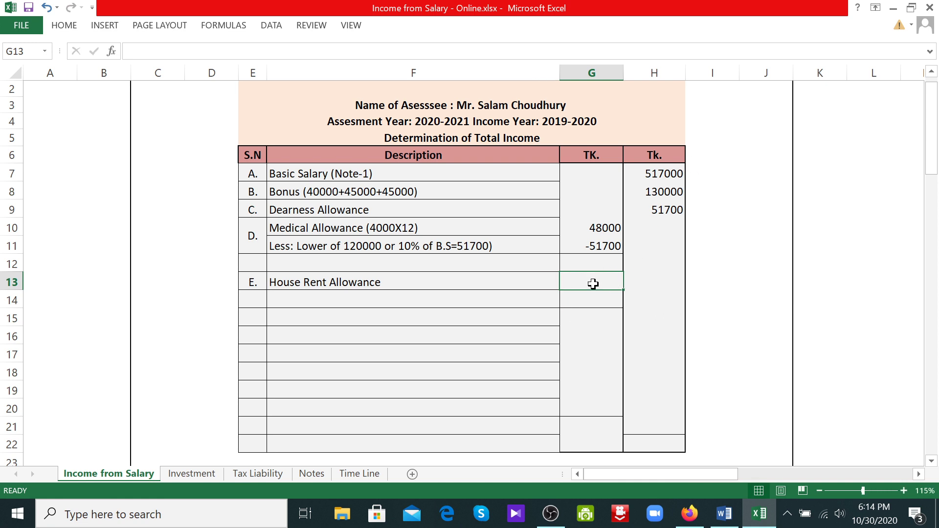
pyautogui.write('=')
pyautogui.click(656, 172)
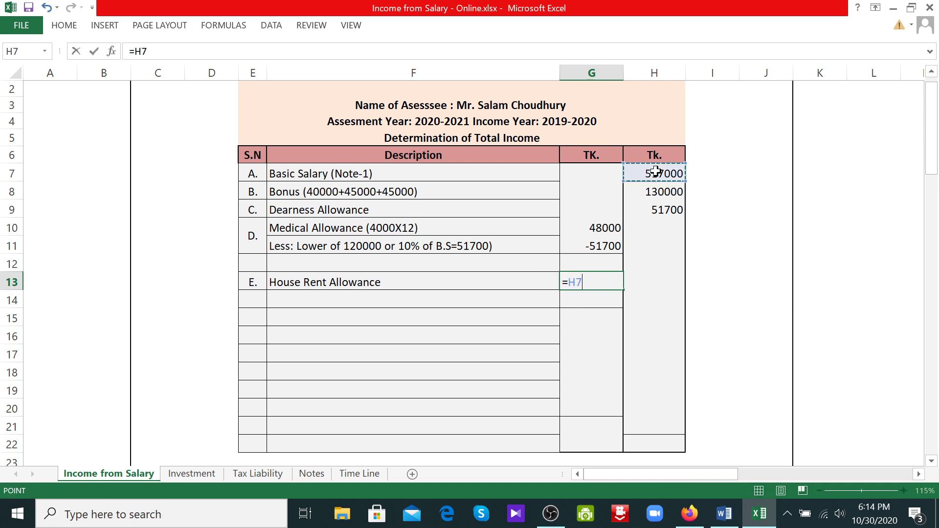
pyautogui.write('*.55')
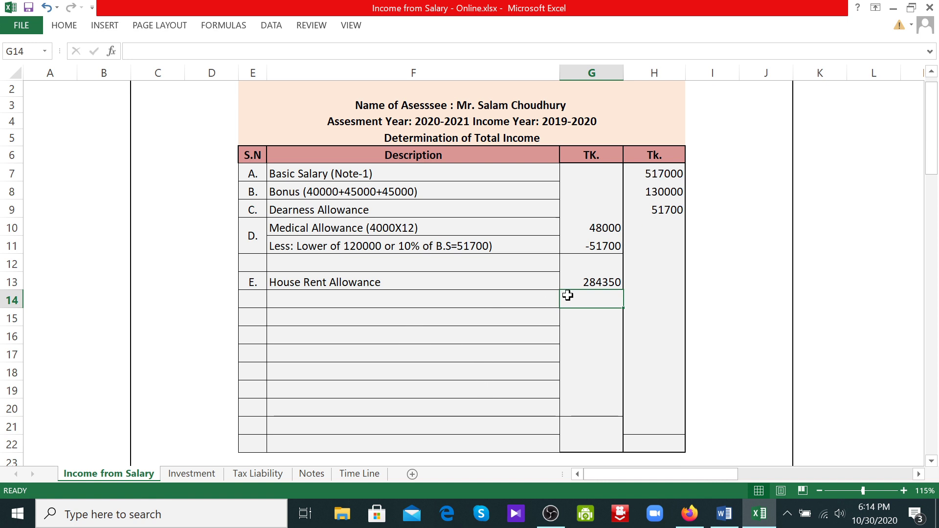
pyautogui.click(593, 280)
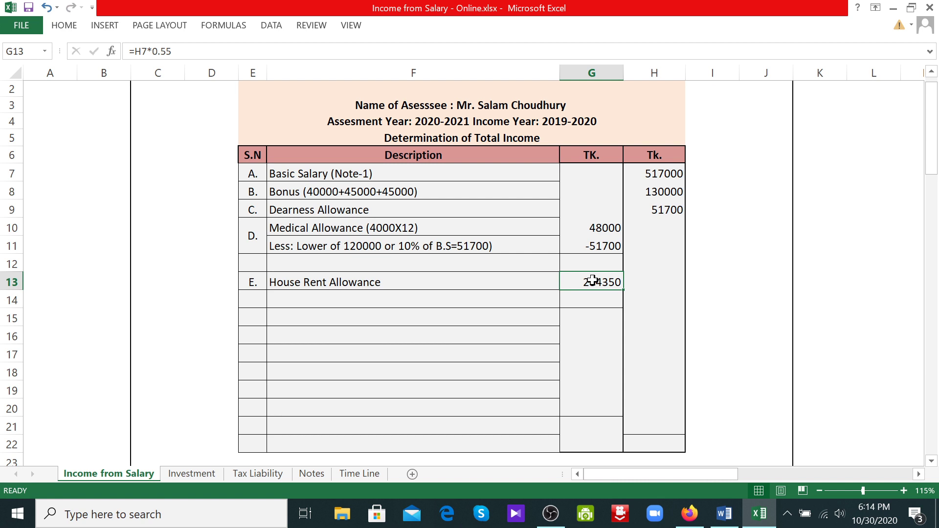
# - Add the deduction line "Less: Lower of 300000 or 50% of B.S=258500" beneath House Rent Allowance
pyautogui.click(282, 299)
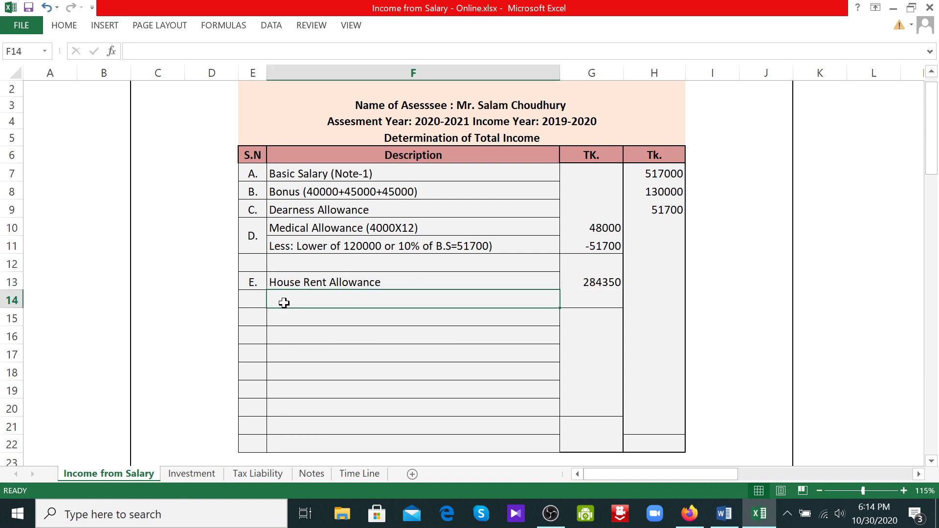
pyautogui.write('Less: ')
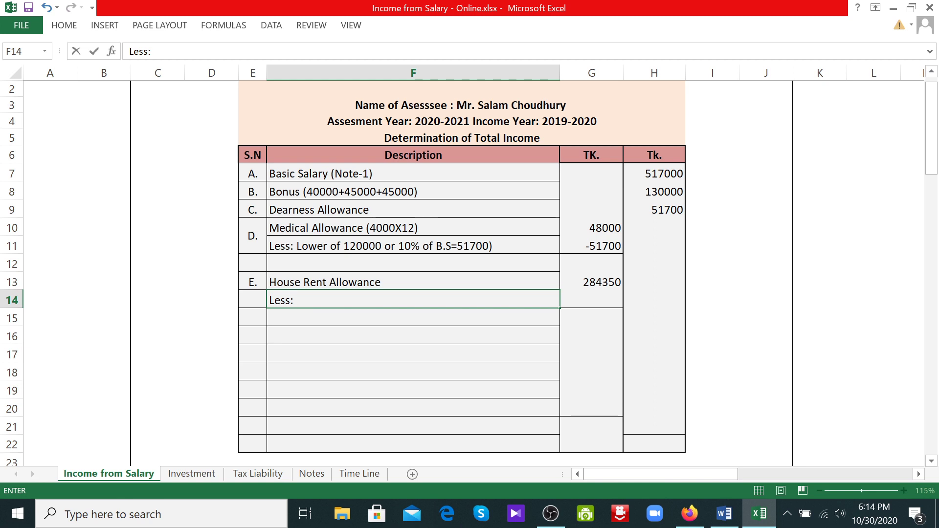
pyautogui.write('Lower of')
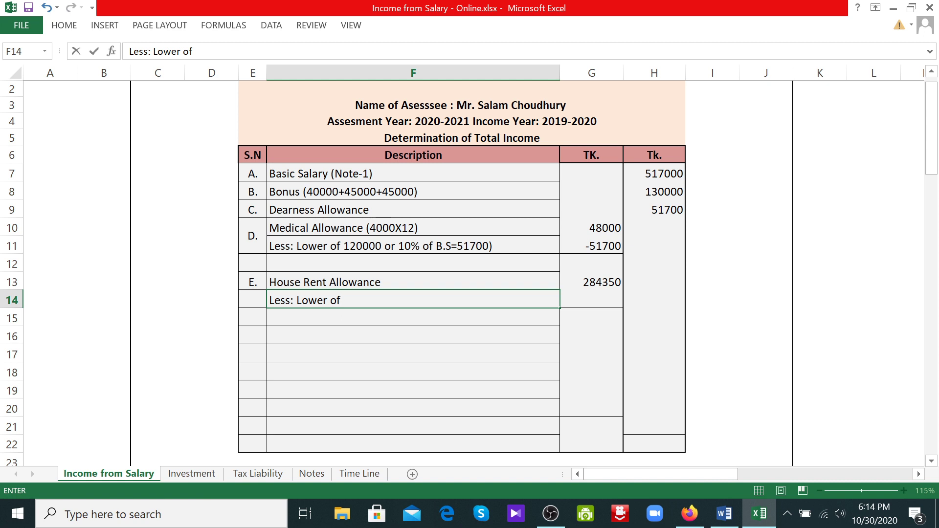
pyautogui.write(' 300000')
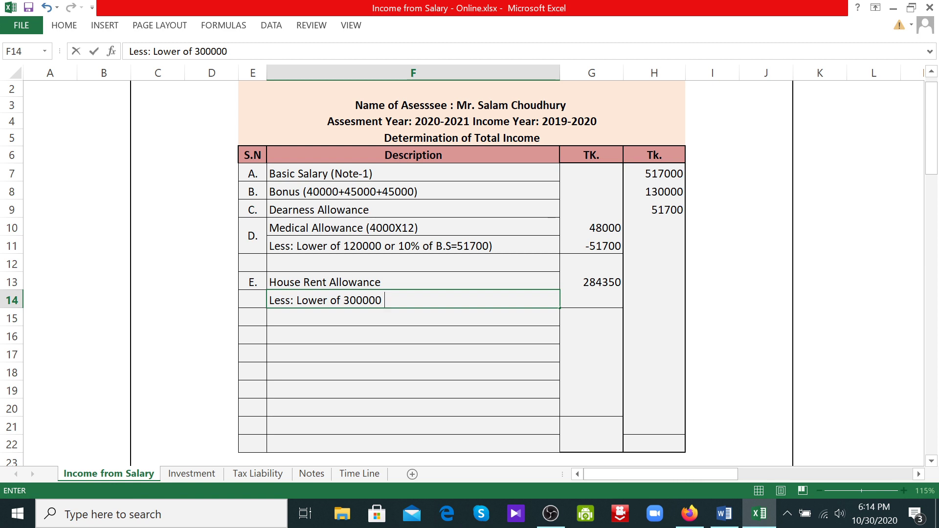
pyautogui.write('or 50% of ')
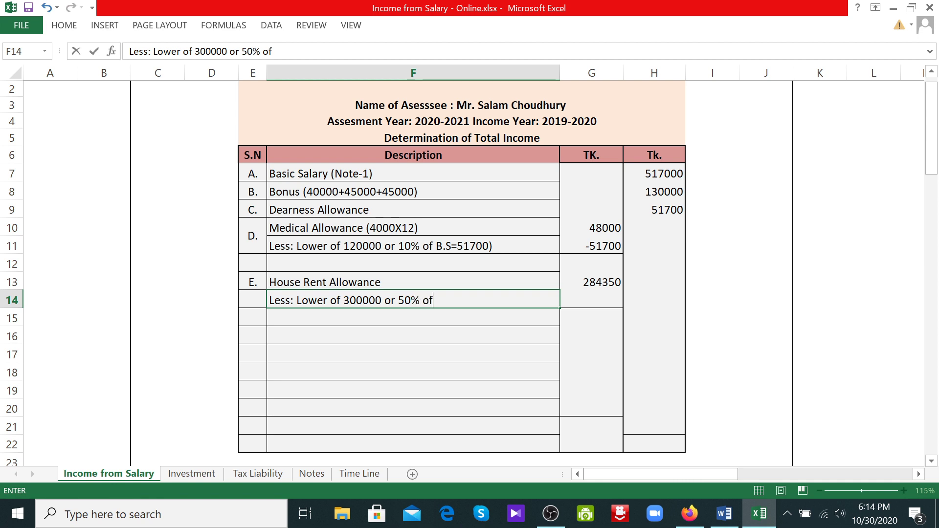
pyautogui.write('B.S=')
pyautogui.write('258')
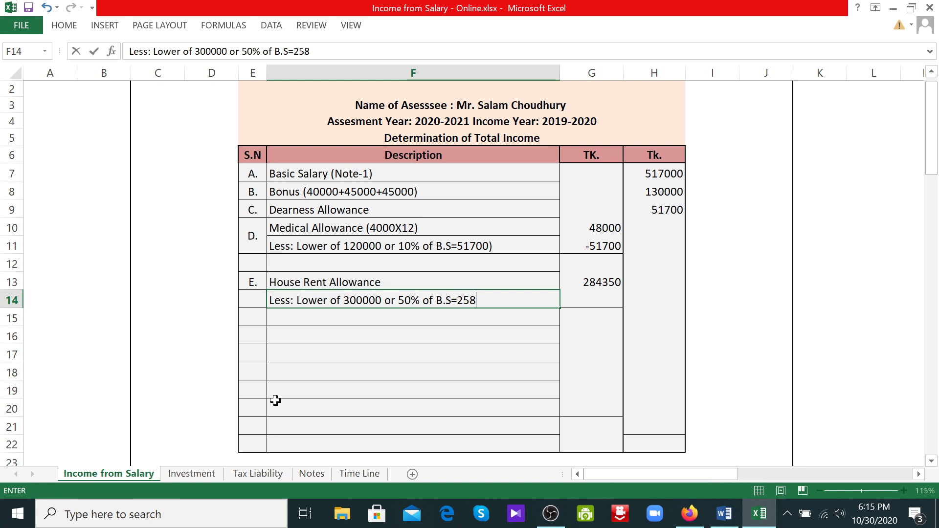
pyautogui.write('500')
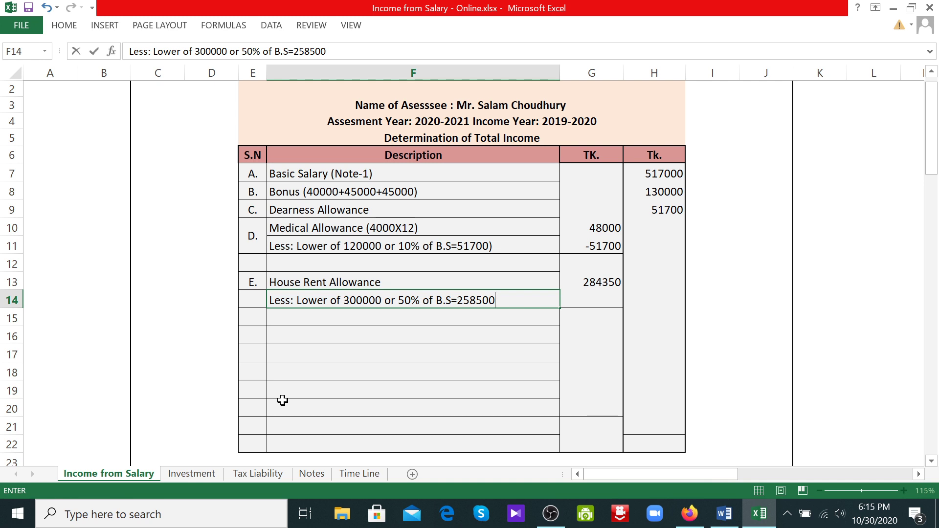
pyautogui.click(671, 171)
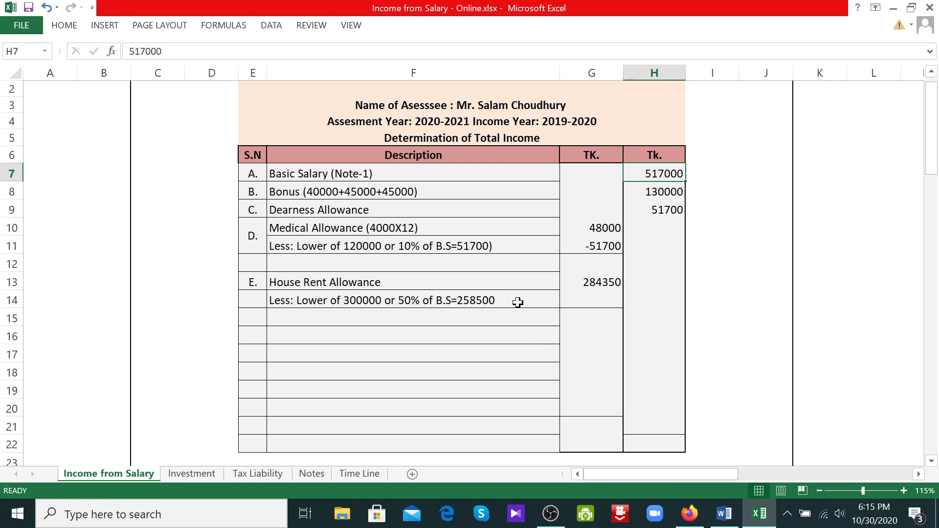
pyautogui.click(360, 298)
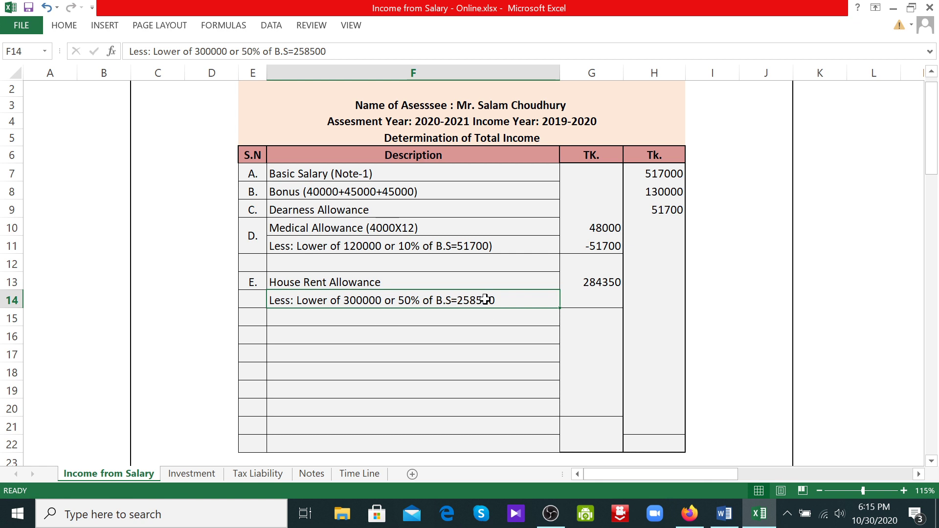
# - Enter -258500 in the inner TK. column for the House Rent Allowance deduction line
pyautogui.click(575, 301)
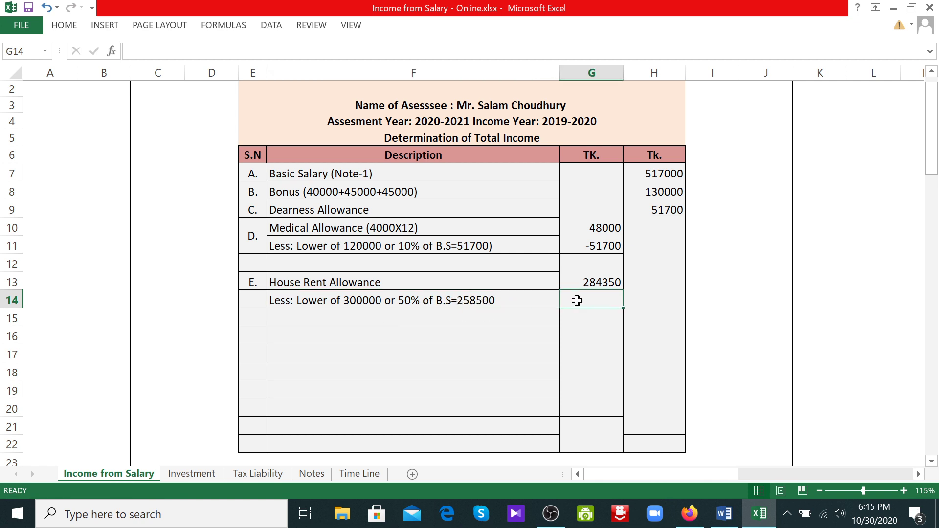
pyautogui.write('258')
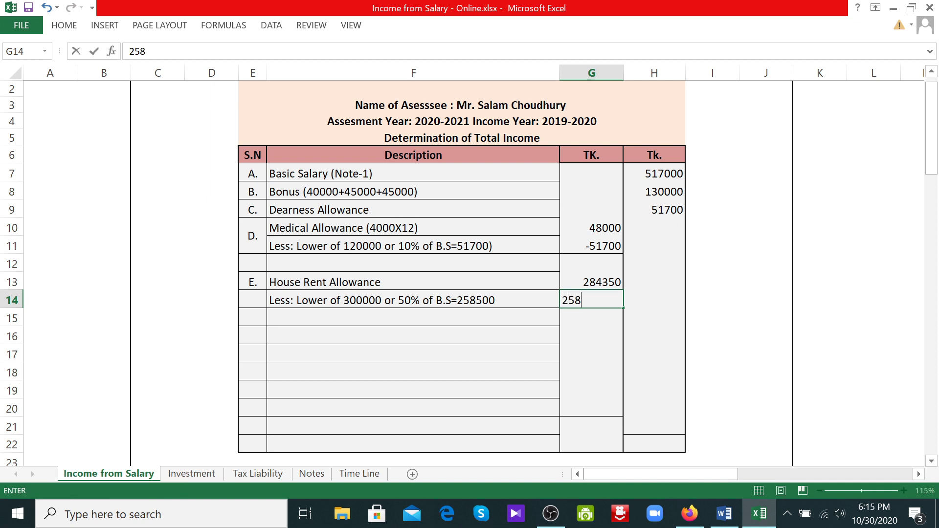
pyautogui.write('4')
pyautogui.press('BackSpace')
pyautogui.write('500')
pyautogui.click(614, 317)
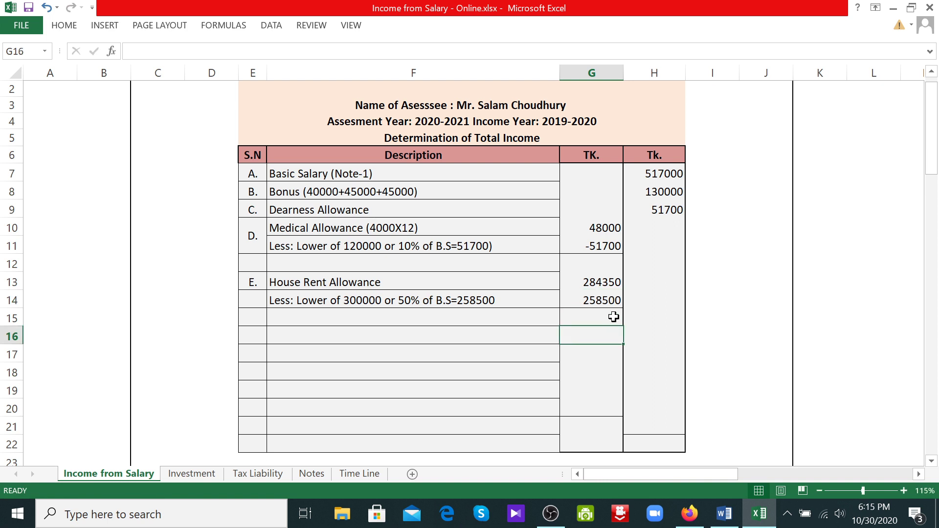
pyautogui.doubleClick(582, 300)
pyautogui.write('-')
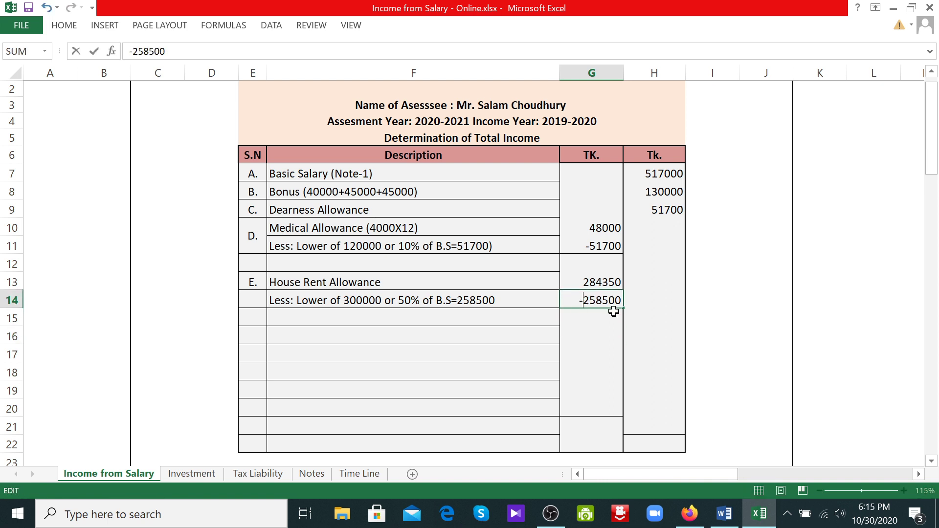
pyautogui.click(648, 315)
pyautogui.press('BackSpace')
pyautogui.press('BackSpace')
pyautogui.press('BackSpace')
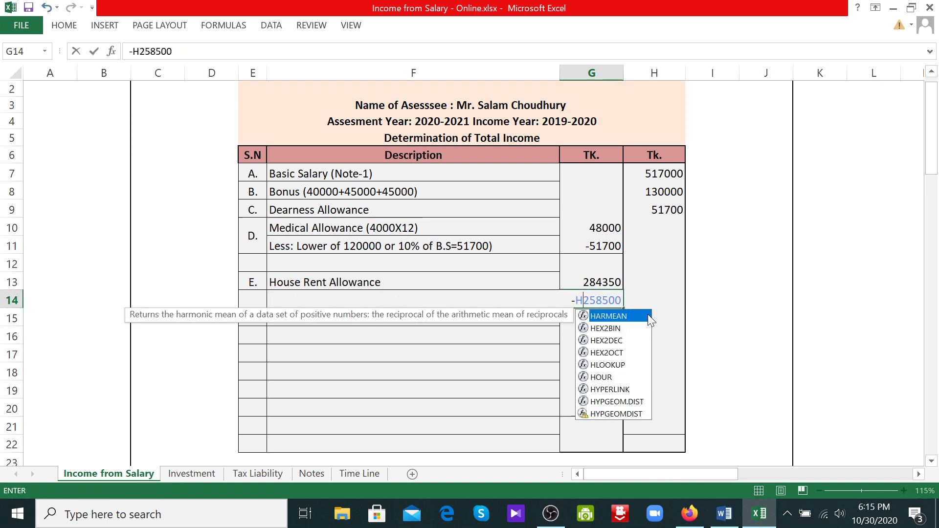
pyautogui.press('Return')
# - Enter the net House Rent Allowance of 25850 in the outer Tk. column of row 15
pyautogui.click(648, 313)
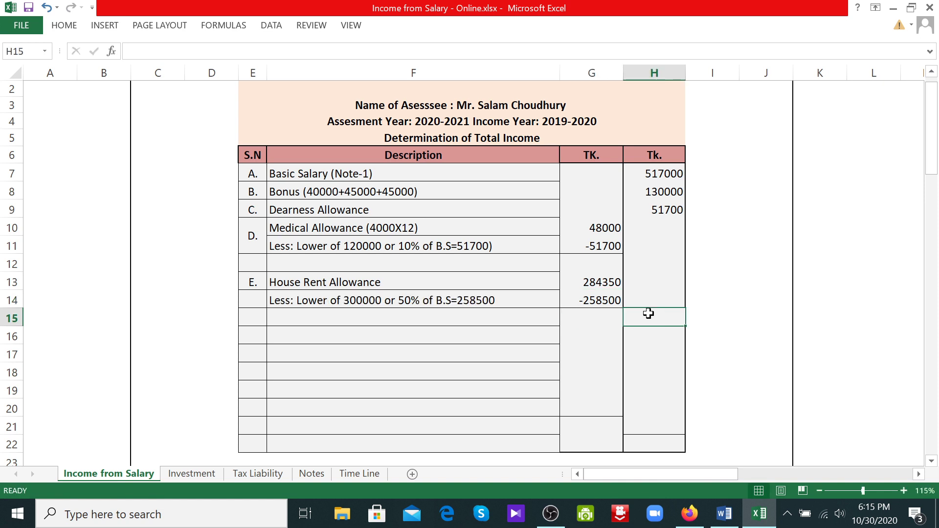
pyautogui.write('2')
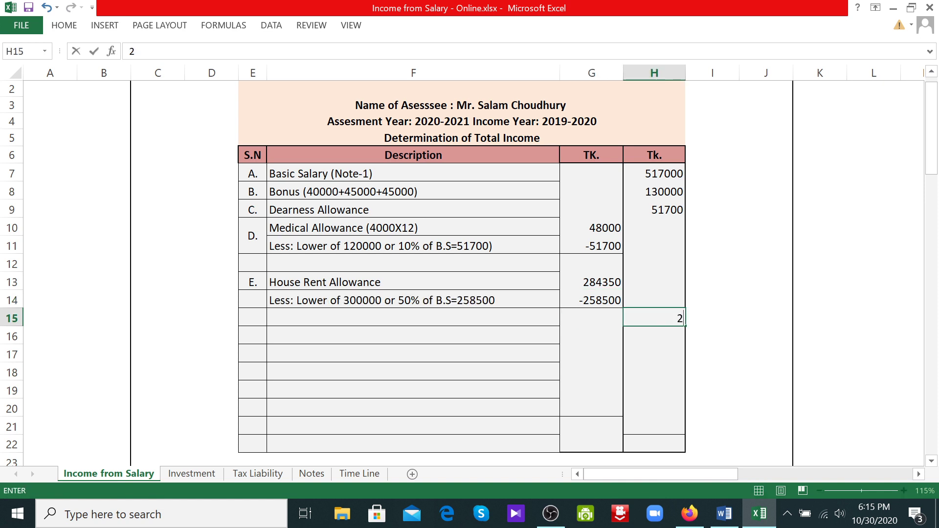
pyautogui.write('5850')
pyautogui.click(597, 370)
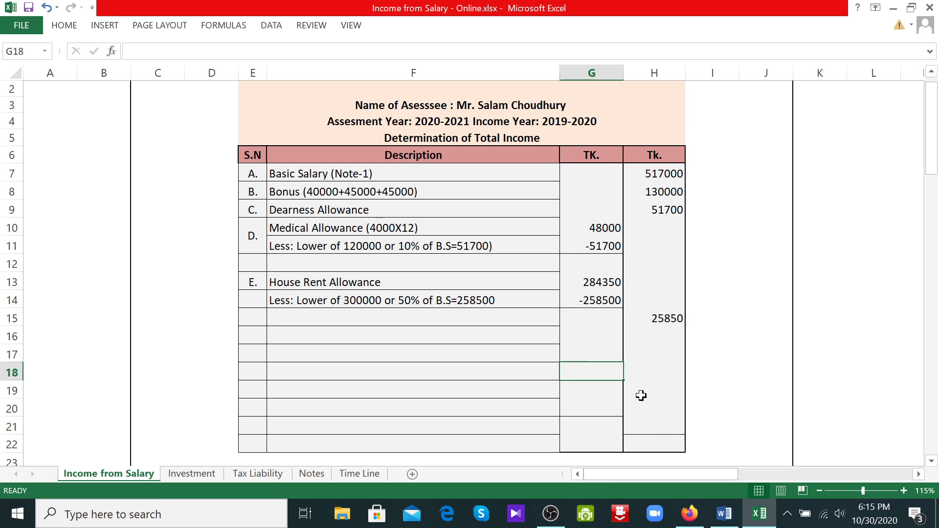
# - Add serial number F. in row 16 and select its description cell
pyautogui.click(261, 334)
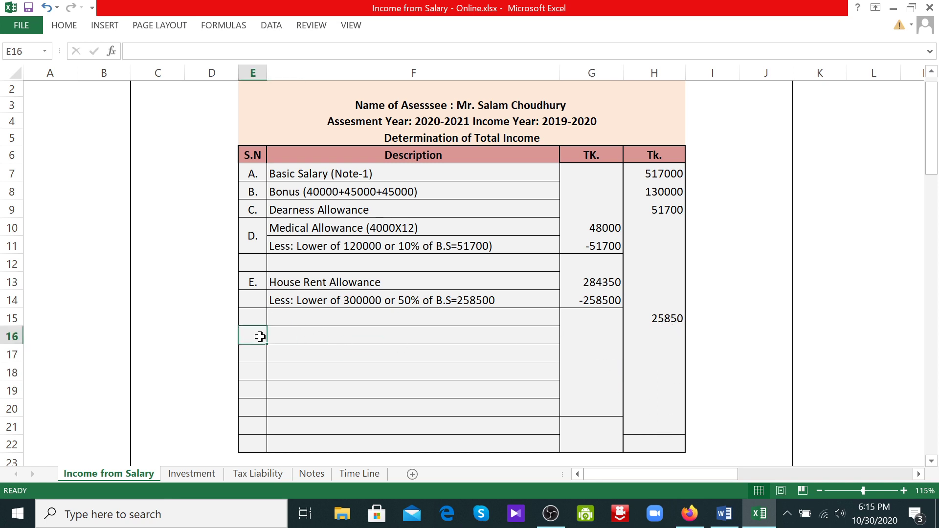
pyautogui.write('F.')
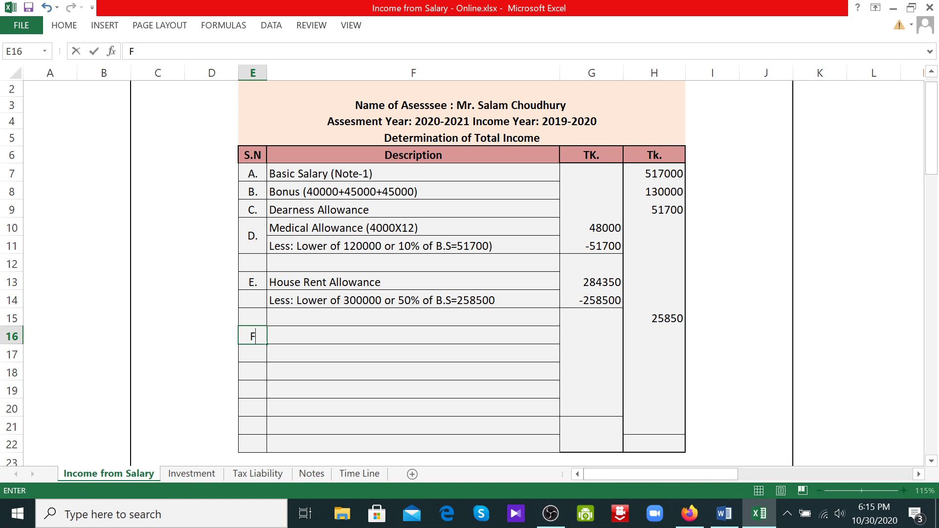
pyautogui.click(292, 341)
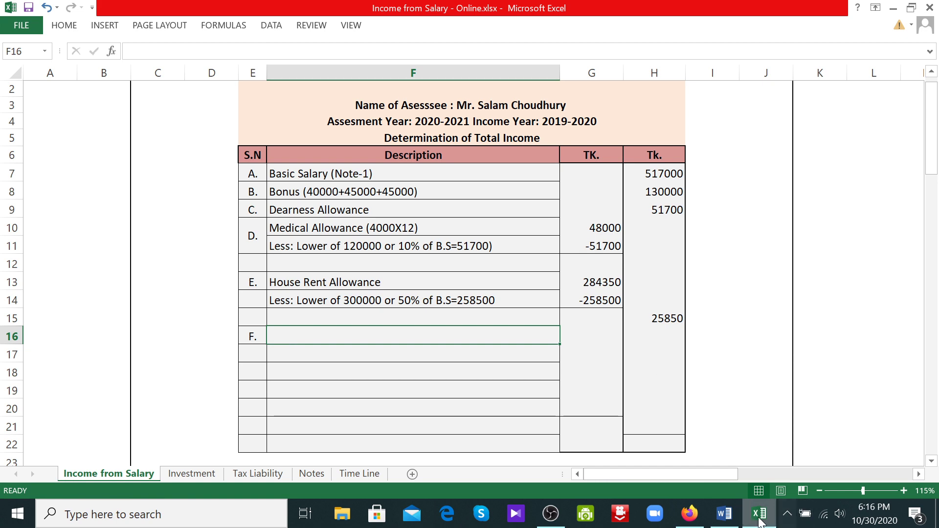
# - Check the full time car benefit in the Word problem statement, highlighting its text, and return to the Excel sheet
pyautogui.click(724, 514)
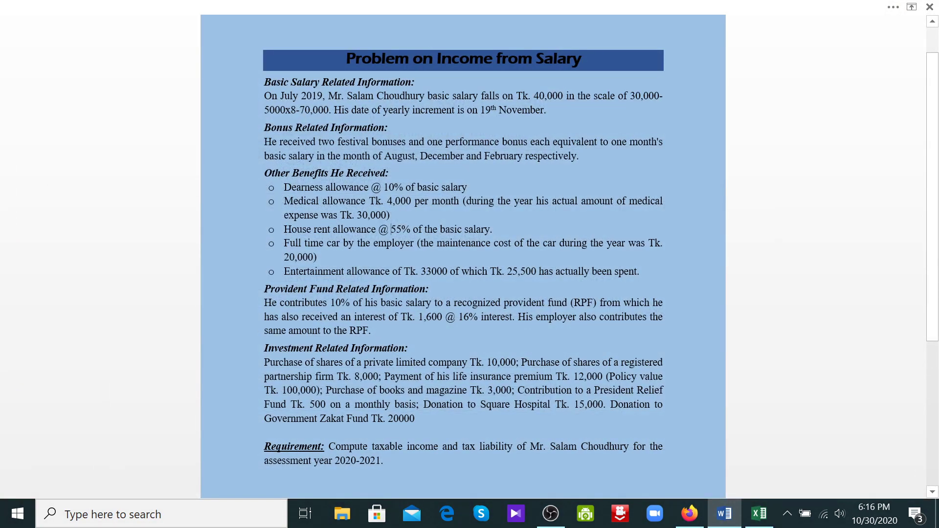
pyautogui.moveTo(284, 244); pyautogui.dragTo(416, 243)
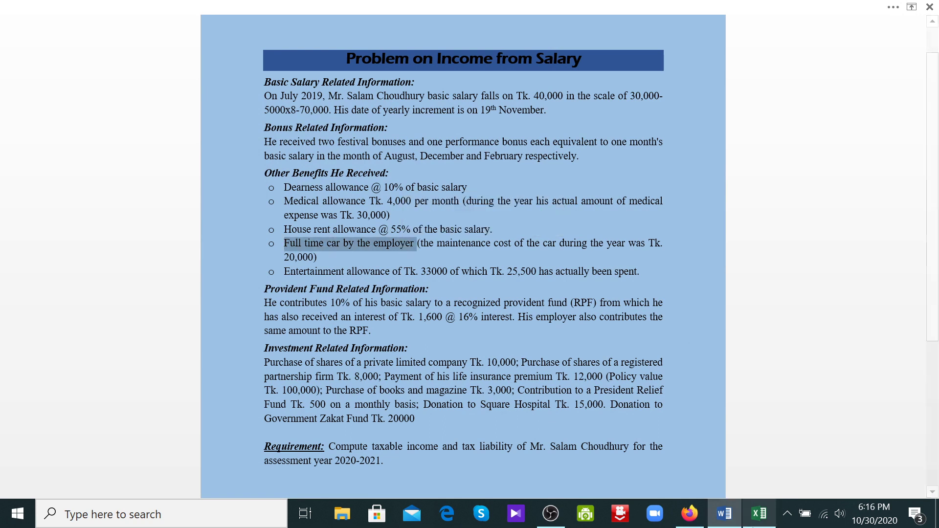
pyautogui.click(731, 518)
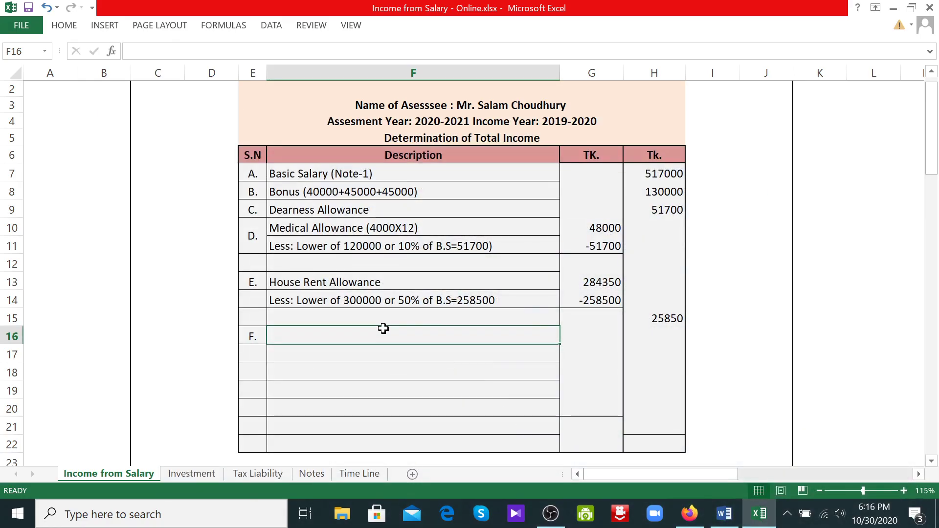
# - Enter the item F. description "Conveyance Facility (Higher of 60000 or 5% of B.S=25850)", with B.S in capitals
pyautogui.write('Conve')
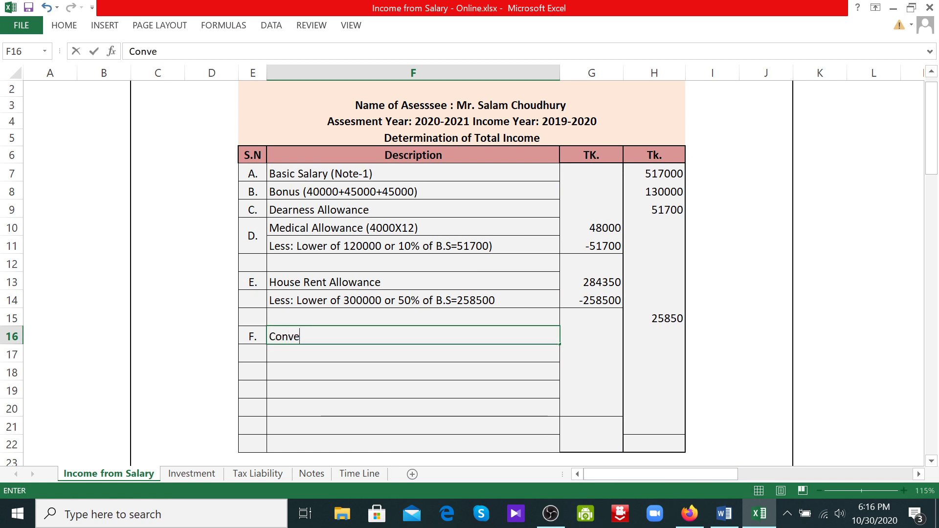
pyautogui.write('yance Facil')
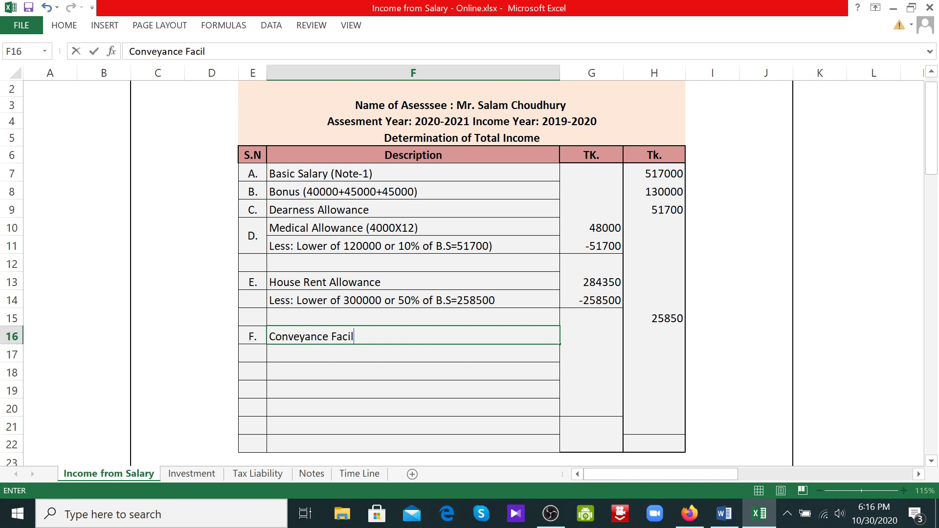
pyautogui.write('ity (Higher of')
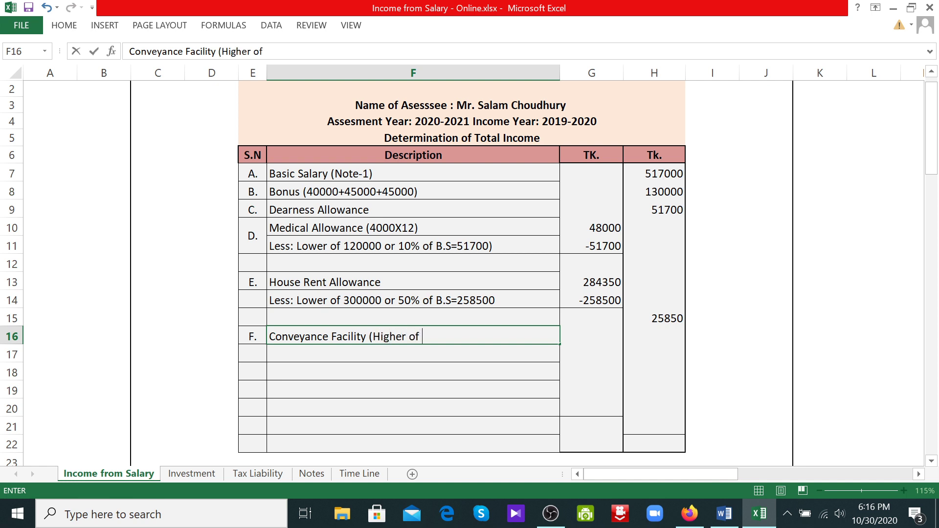
pyautogui.write(' 60000 o')
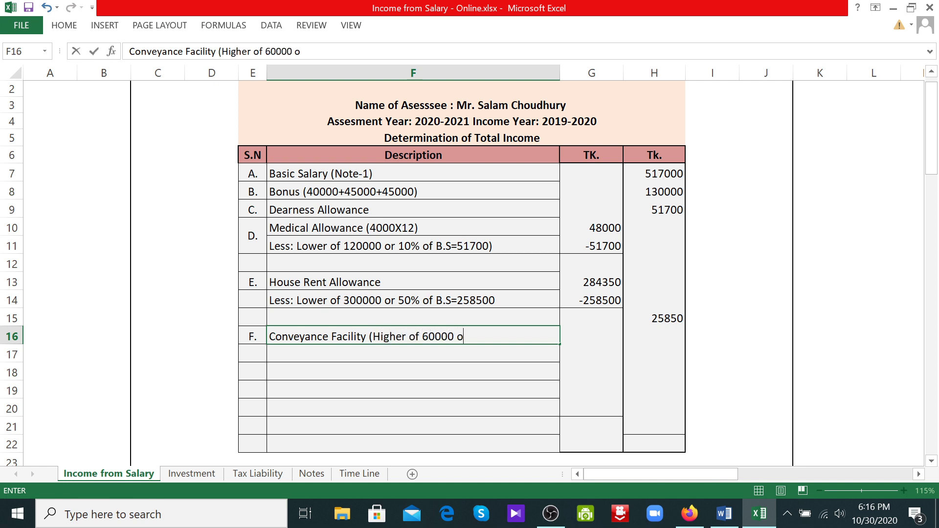
pyautogui.write('r 5')
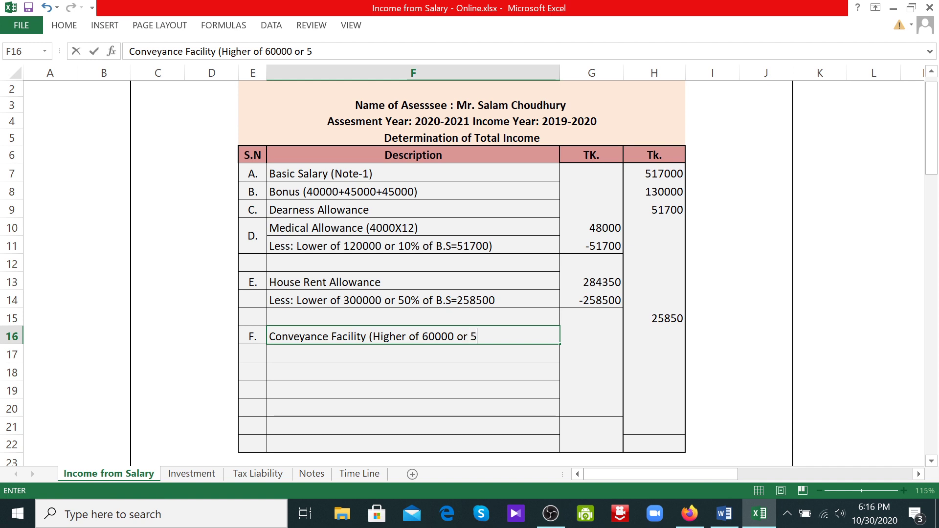
pyautogui.write('% of B.s=')
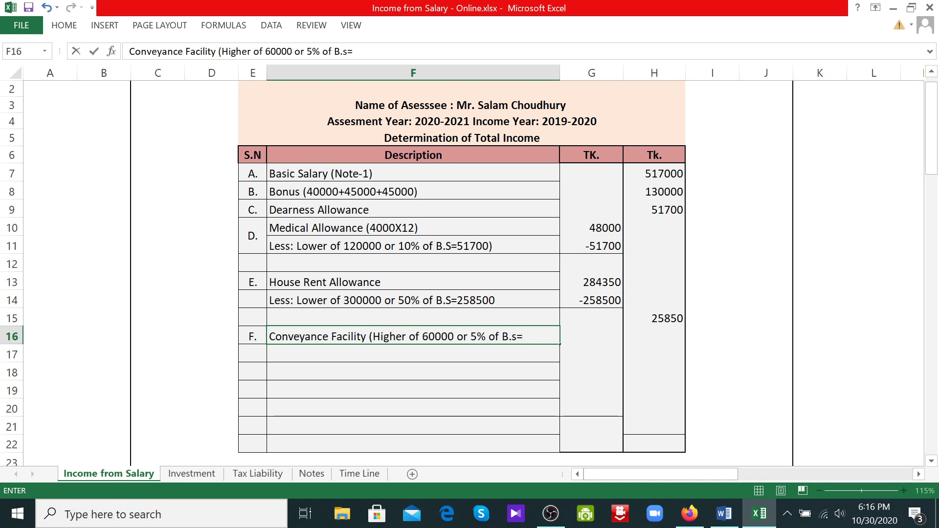
pyautogui.write('25850)')
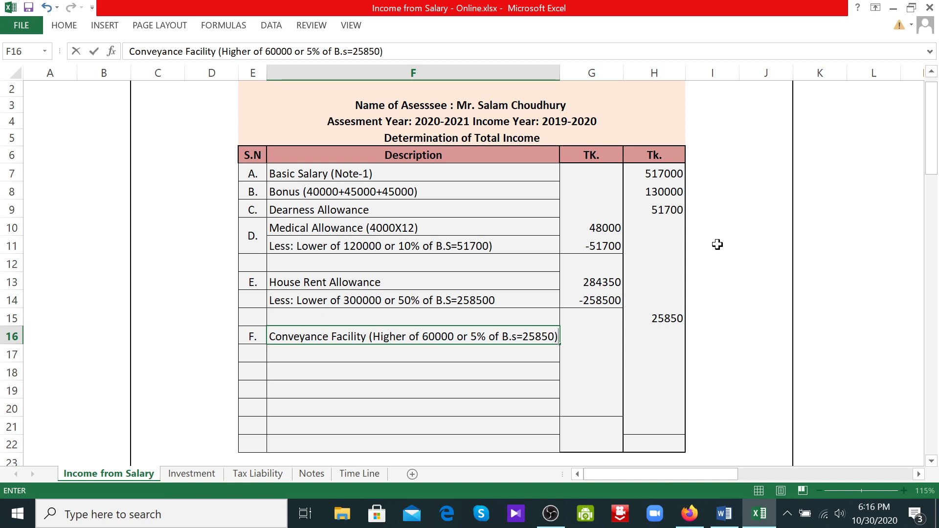
pyautogui.click(668, 175)
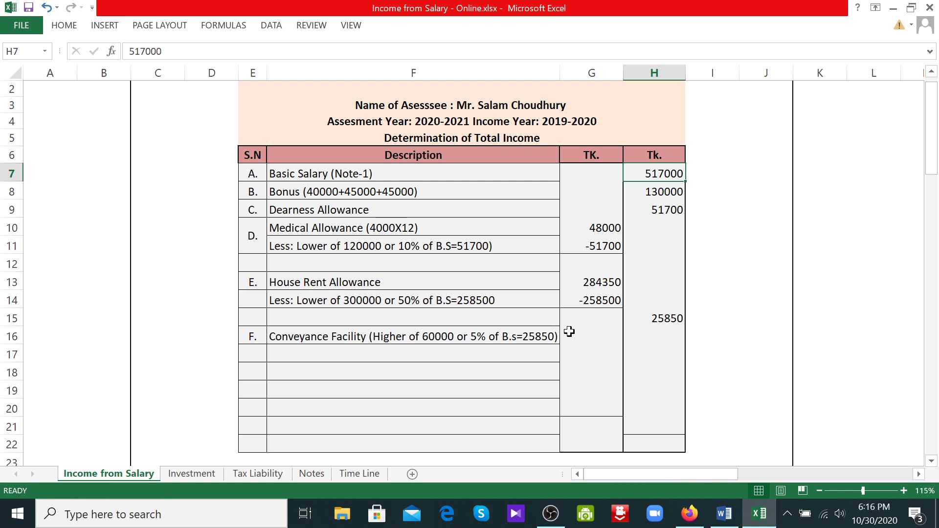
pyautogui.doubleClick(516, 337)
pyautogui.press('BackSpace')
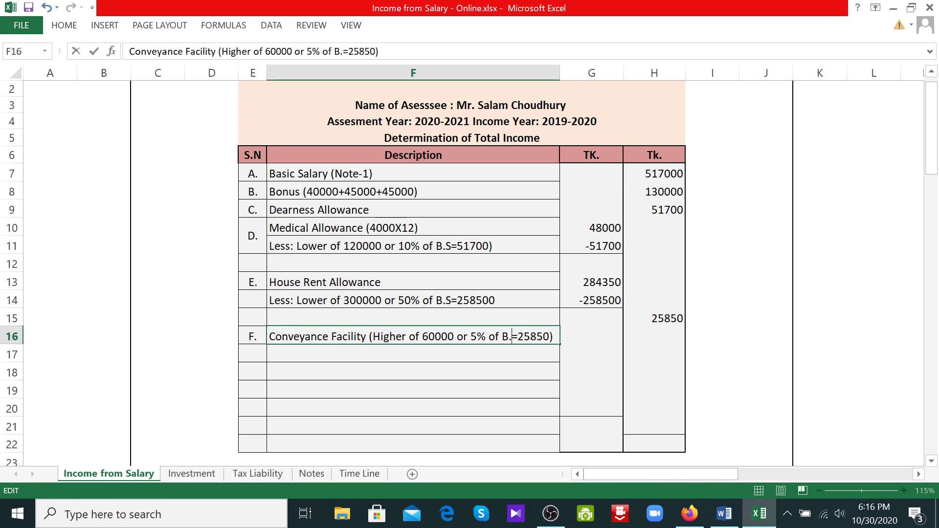
pyautogui.write('S')
pyautogui.click(518, 384)
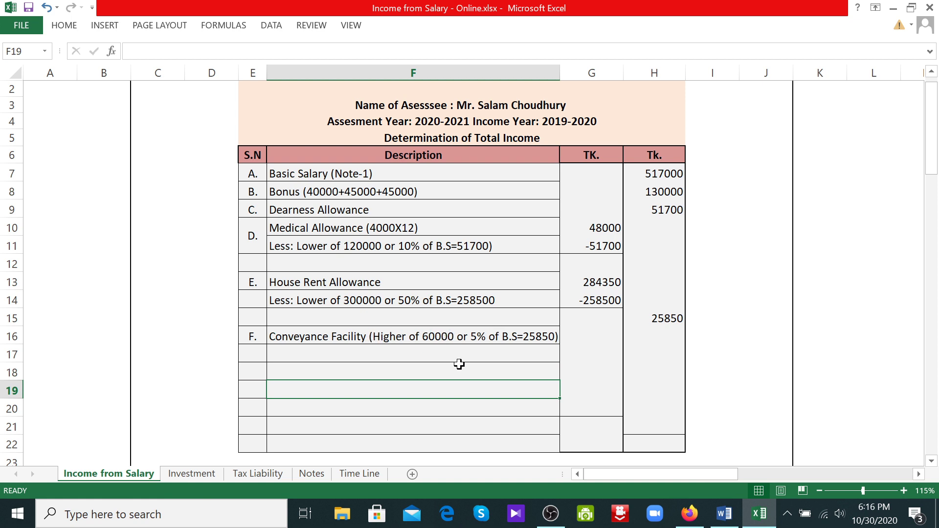
# - Enter 60000 in the outer Tk. column for the Conveyance Facility in row 16
pyautogui.click(441, 336)
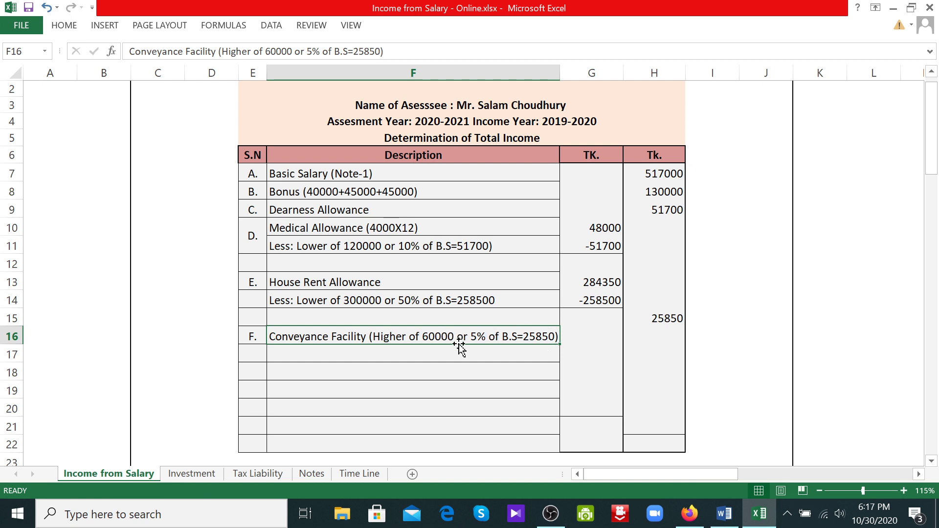
pyautogui.click(590, 341)
pyautogui.click(644, 342)
pyautogui.write('60')
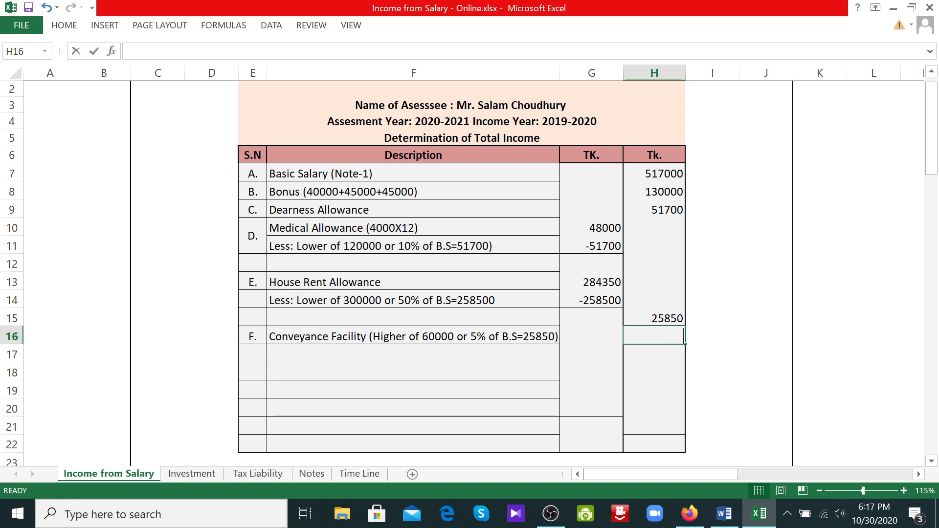
pyautogui.write('000')
pyautogui.press('Return')
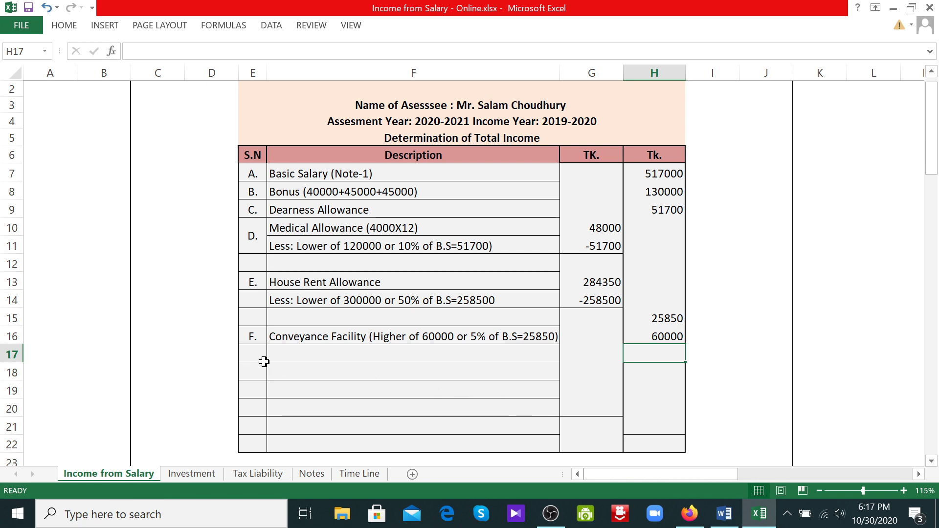
# - Check the entertainment allowance amount in the Word problem statement, highlighting the figure, and return to the Excel sheet
pyautogui.click(729, 517)
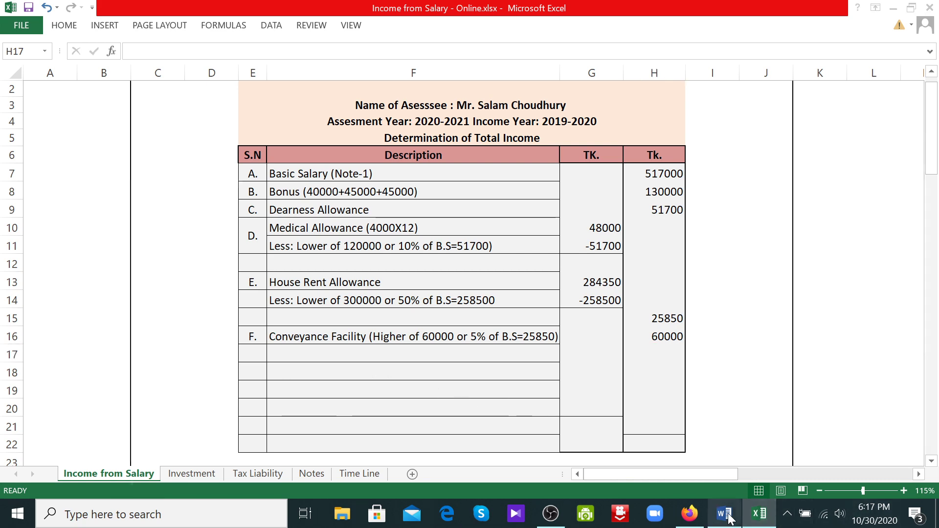
pyautogui.moveTo(416, 272); pyautogui.dragTo(451, 272)
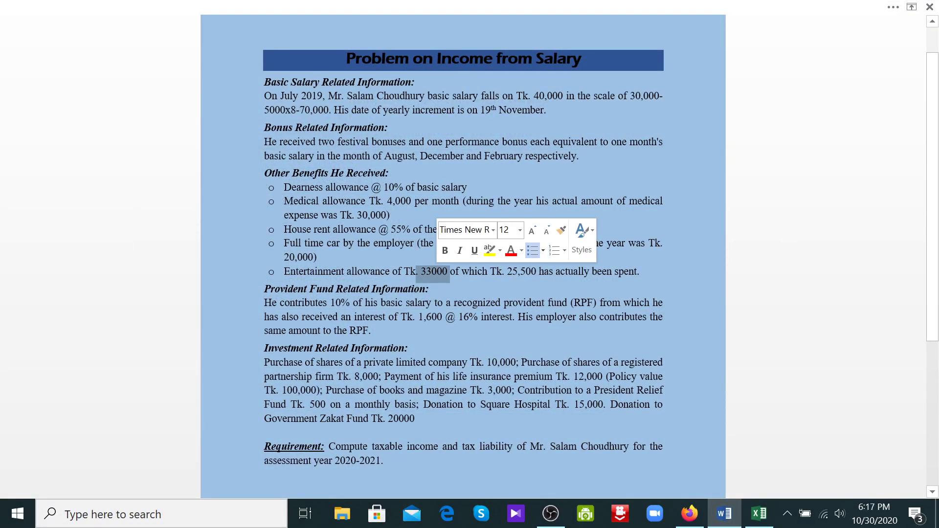
pyautogui.click(456, 272)
pyautogui.moveTo(448, 271); pyautogui.dragTo(443, 272)
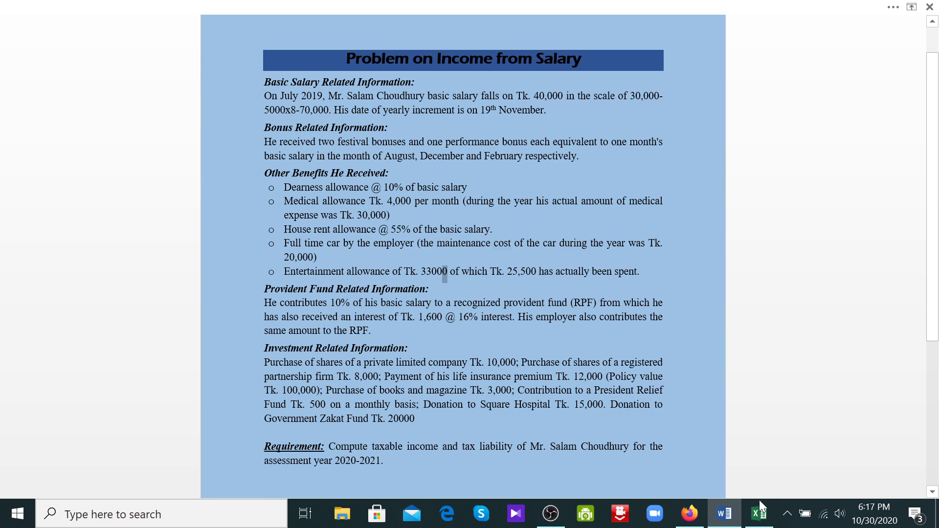
pyautogui.hotkey('alt', 'Tab')
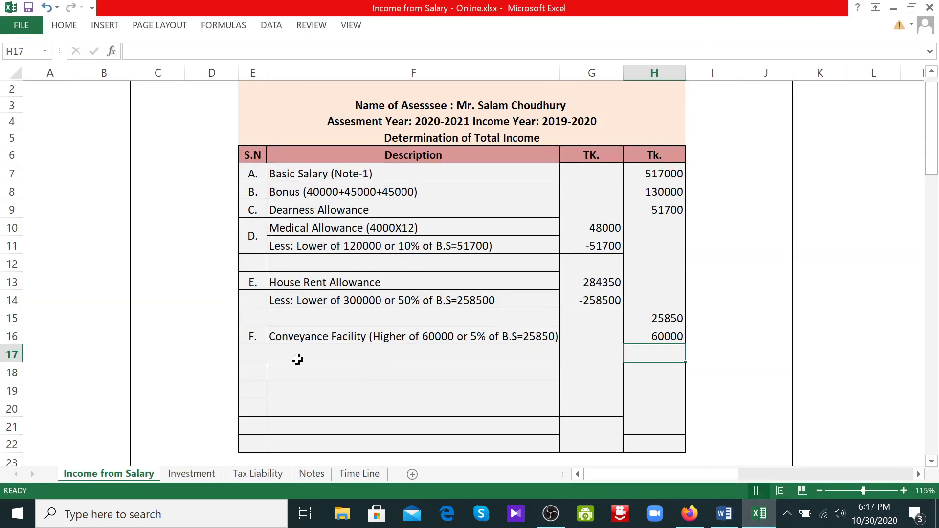
pyautogui.click(250, 358)
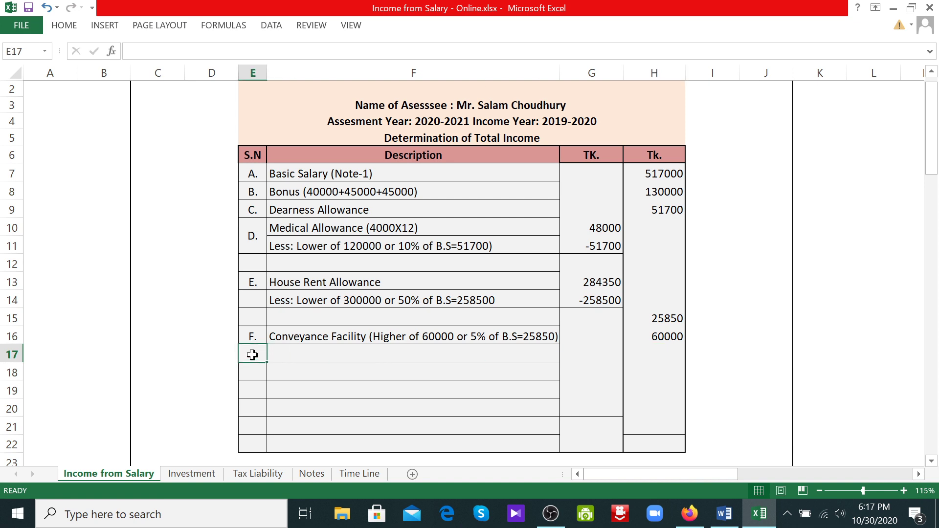
pyautogui.write('E. E')
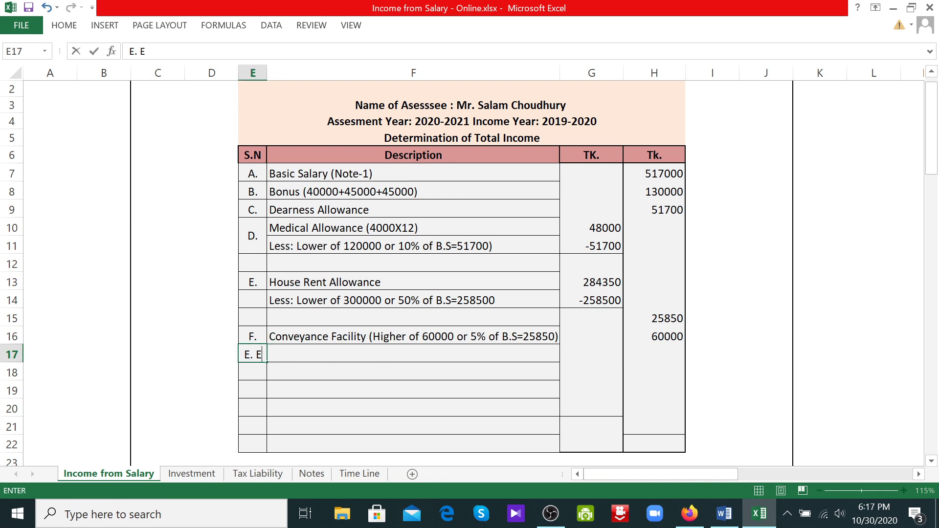
pyautogui.write('nterta')
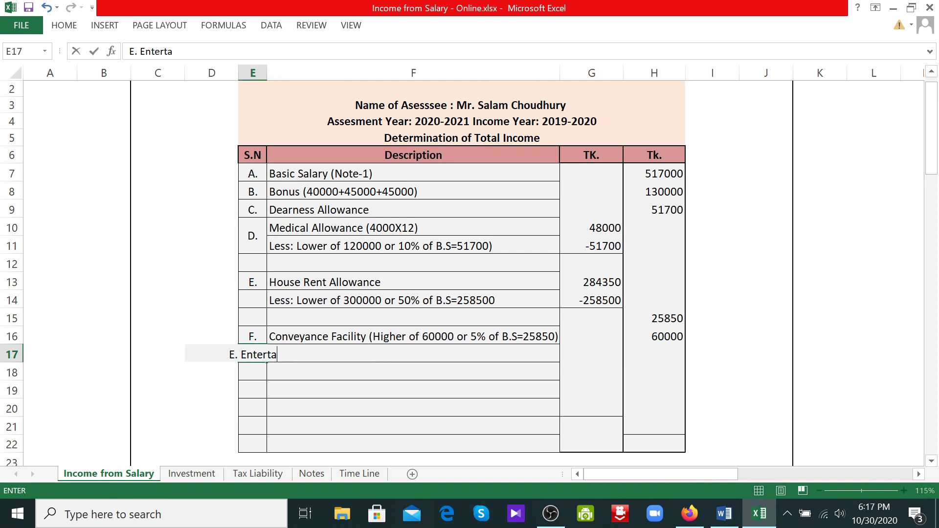
pyautogui.write('inment')
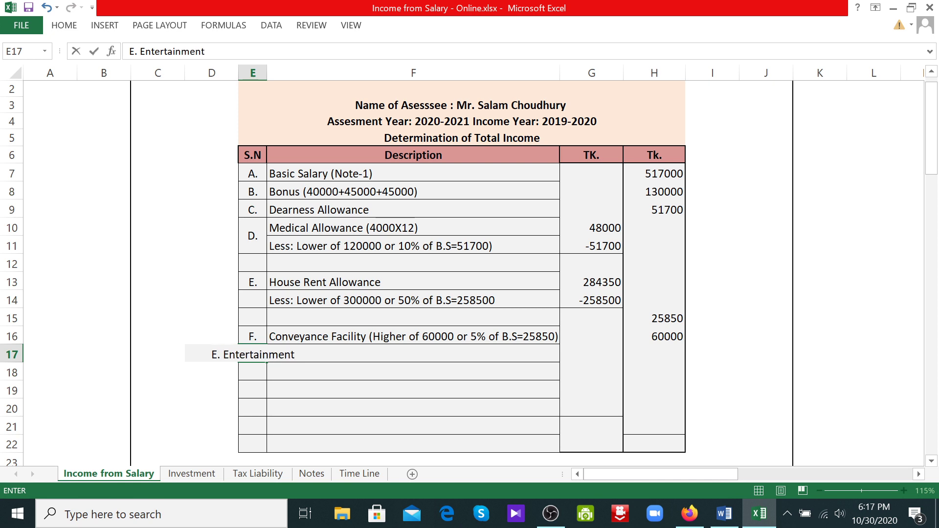
pyautogui.press('BackSpace')
pyautogui.press('BackSpace')
pyautogui.press('BackSpace')
pyautogui.press('BackSpace')
pyautogui.press('BackSpace')
pyautogui.press('BackSpace')
pyautogui.press('BackSpace')
pyautogui.press('BackSpace')
pyautogui.press('BackSpace')
pyautogui.press('BackSpace')
pyautogui.press('BackSpace')
pyautogui.press('BackSpace')
pyautogui.press('BackSpace')
pyautogui.press('BackSpace')
pyautogui.press('BackSpace')
pyautogui.press('BackSpace')
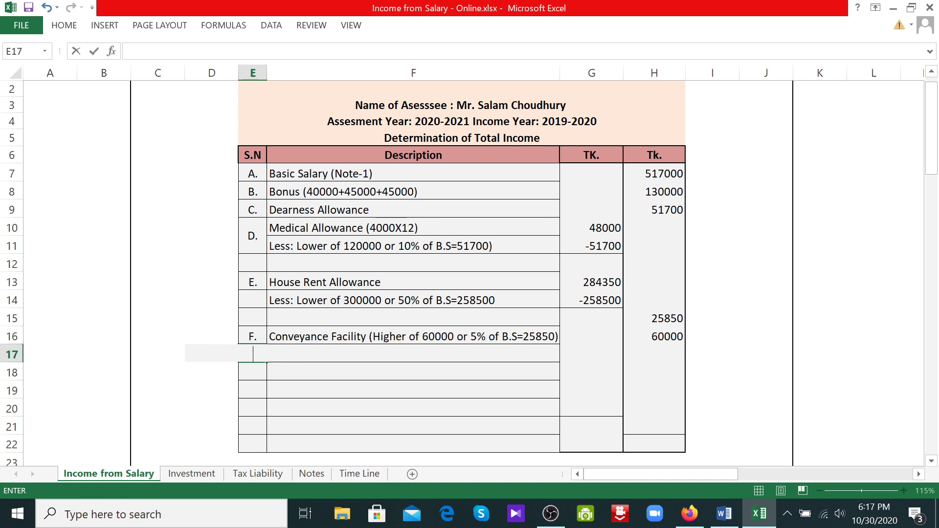
pyautogui.click(315, 388)
# - Add serial number G. in row 17 with the description "Entertainment Allowance"
pyautogui.click(257, 355)
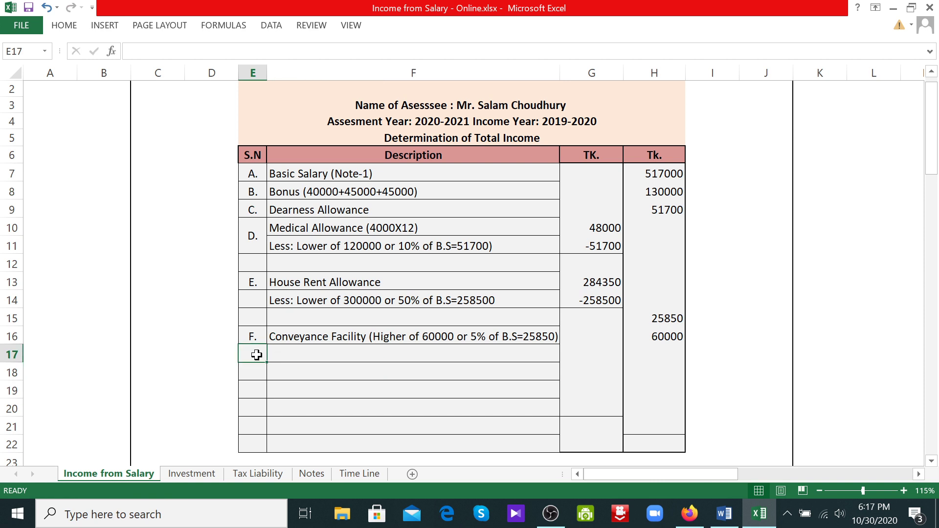
pyautogui.write('G.')
pyautogui.press('Tab')
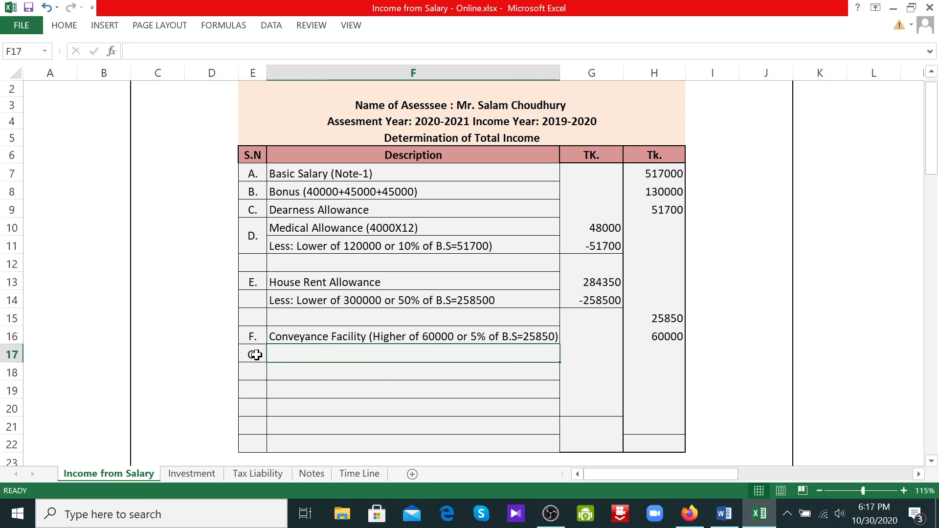
pyautogui.write('En')
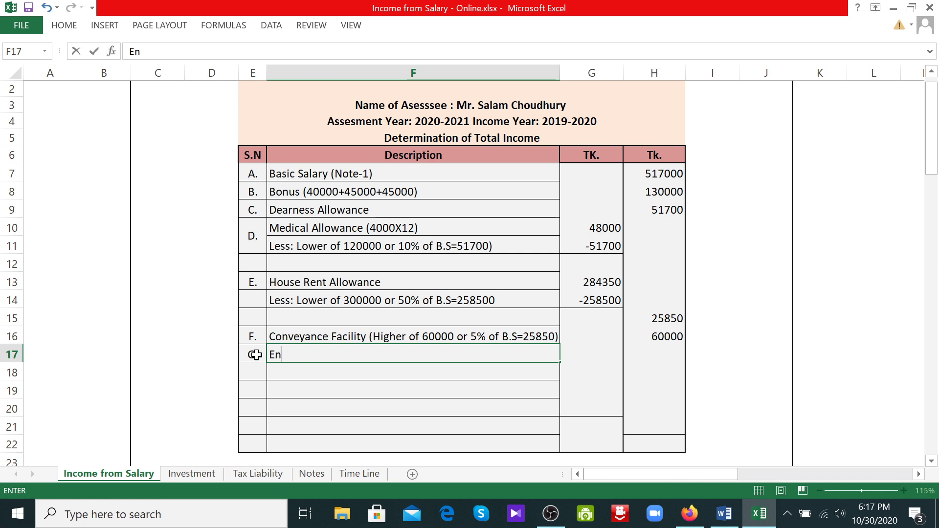
pyautogui.write('tert')
pyautogui.write('ainment')
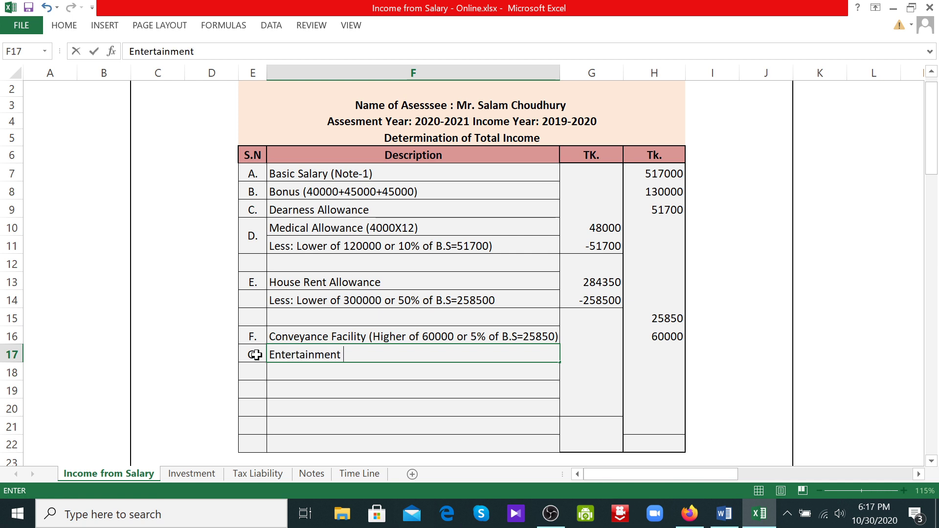
pyautogui.write(' Allowance')
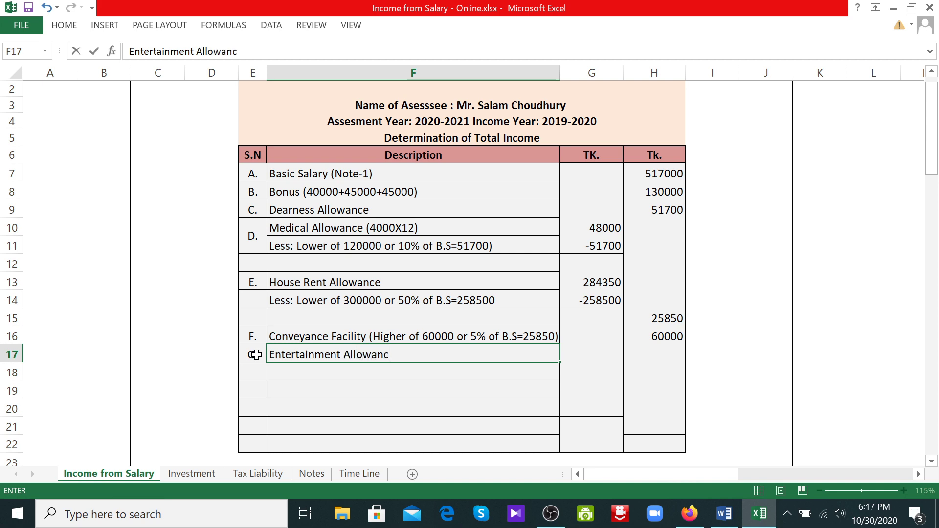
# - Recheck the entertainment allowance in the Word problem statement and enter 33000 in the outer Tk. column of row 17 in Excel
pyautogui.click(725, 514)
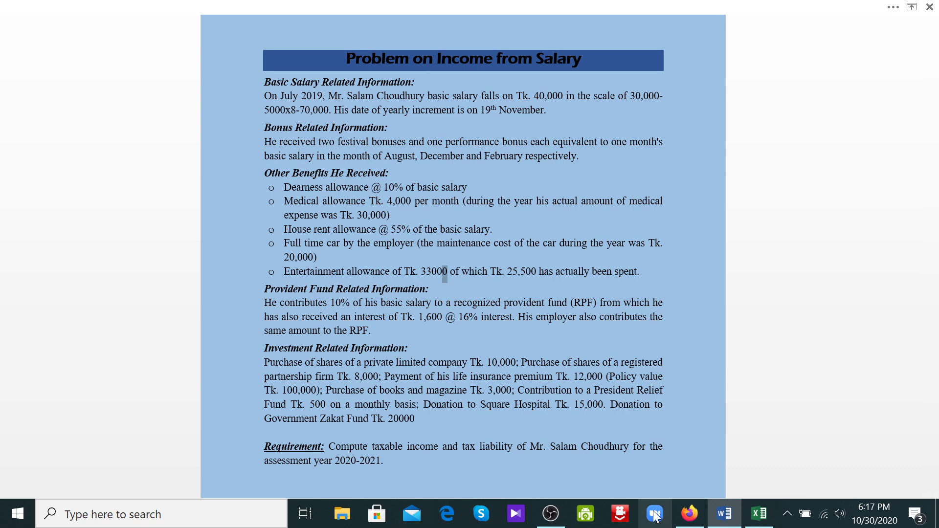
pyautogui.hotkey('alt', 'Tab')
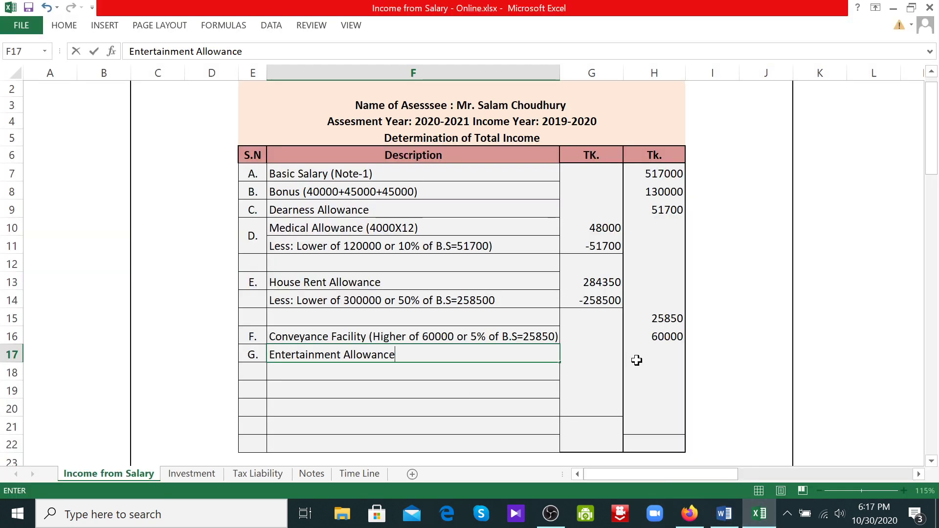
pyautogui.click(654, 356)
pyautogui.write('33000')
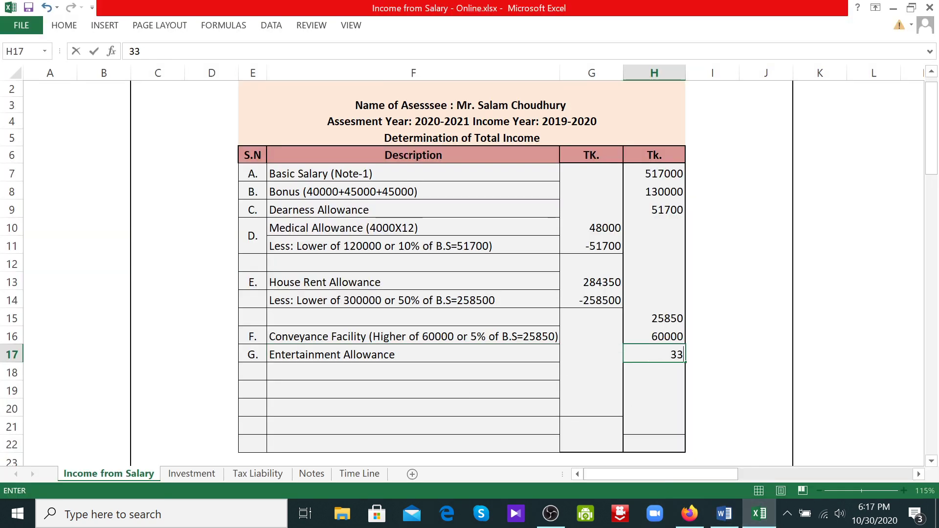
pyautogui.click(657, 415)
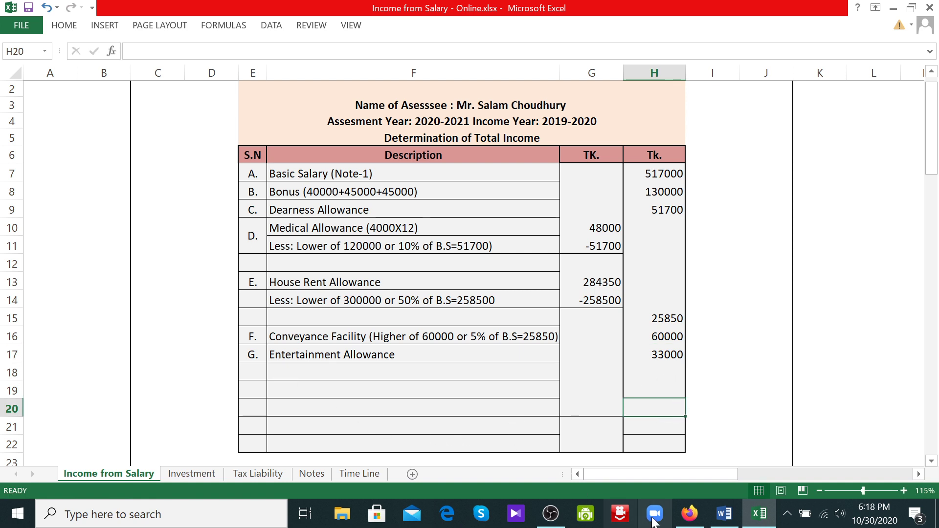
# - Consult the Word problem statement, then add serial number H. with the description "Employer Contribution to RPF" in row 18 of the Excel sheet
pyautogui.click(718, 518)
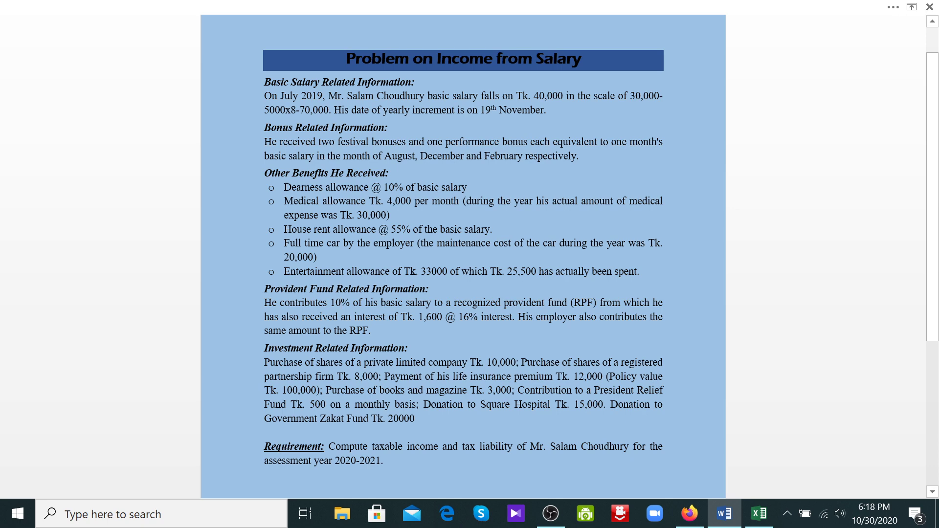
pyautogui.click(759, 514)
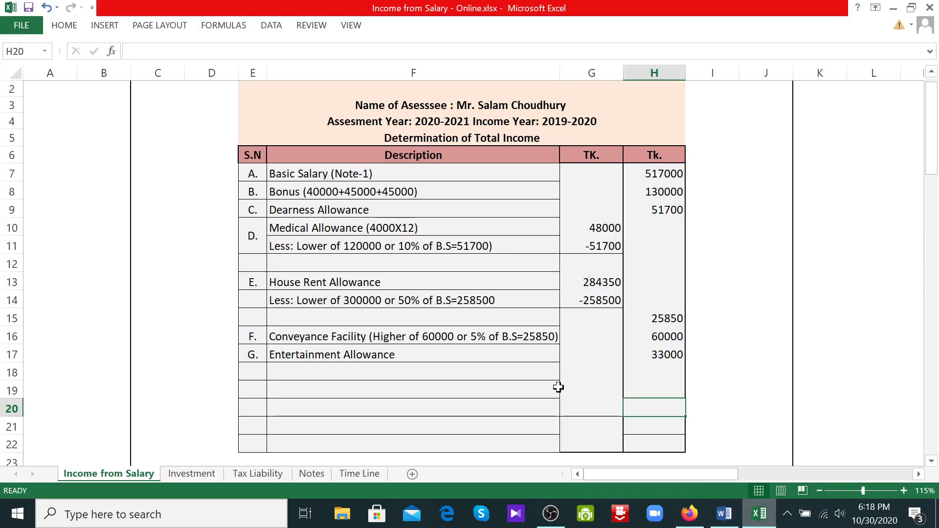
pyautogui.click(253, 375)
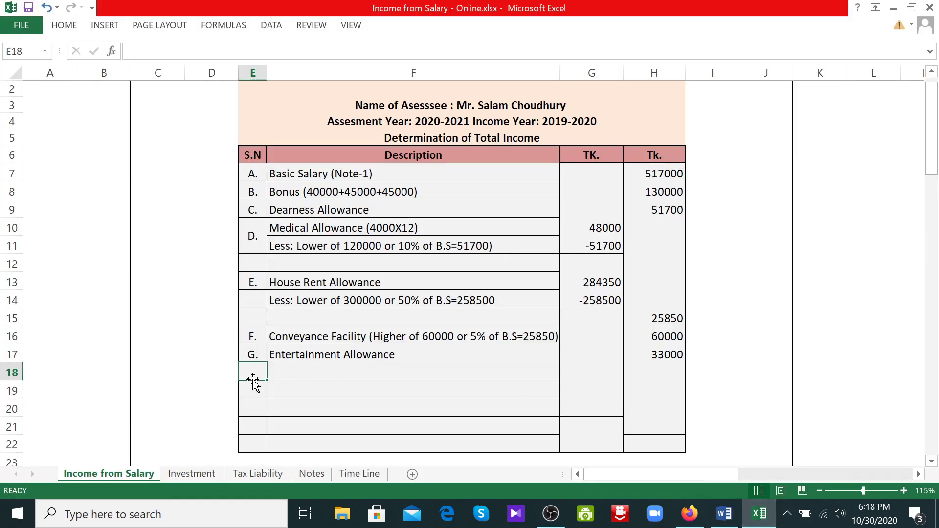
pyautogui.write('H.')
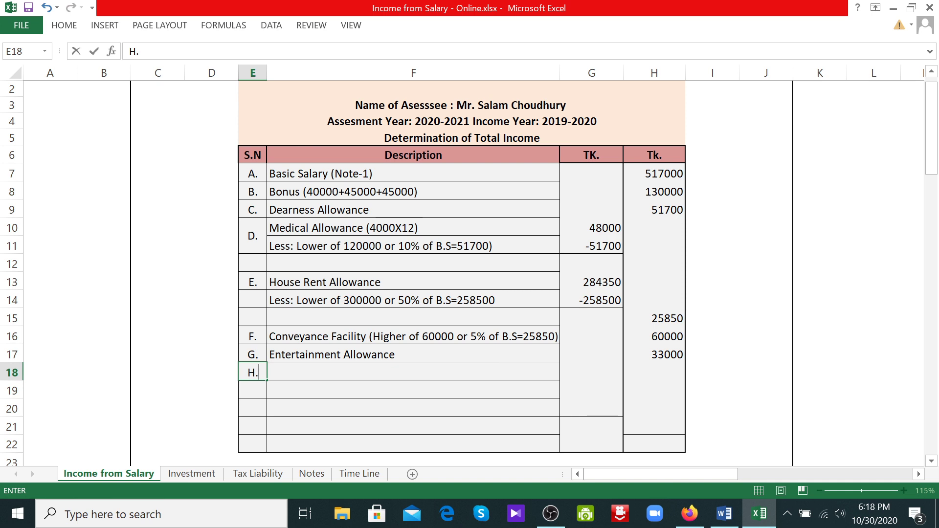
pyautogui.press('Tab')
pyautogui.write('Empl')
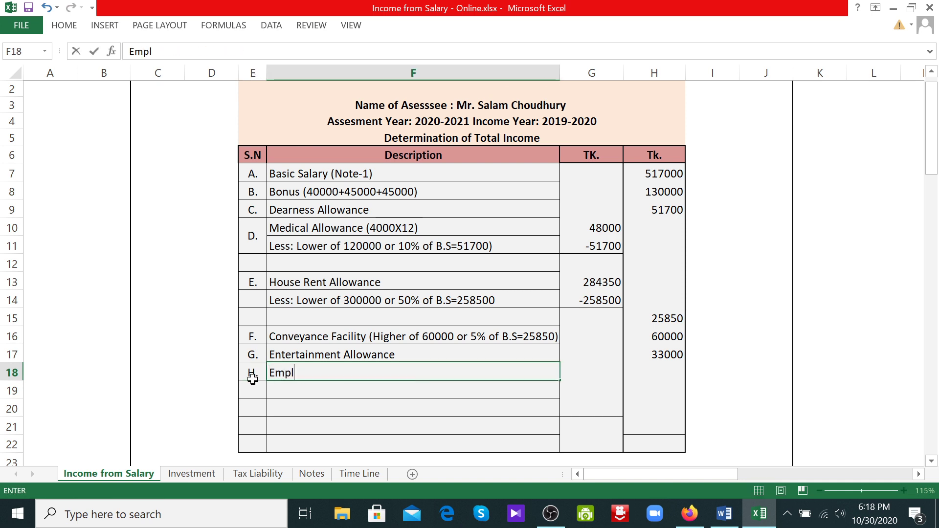
pyautogui.write('oyer Contribut')
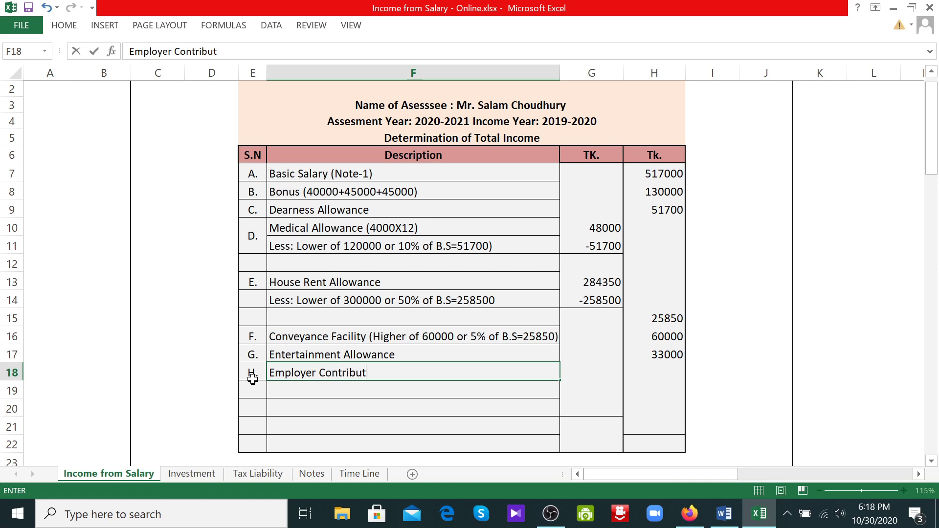
pyautogui.write('ion to RPF')
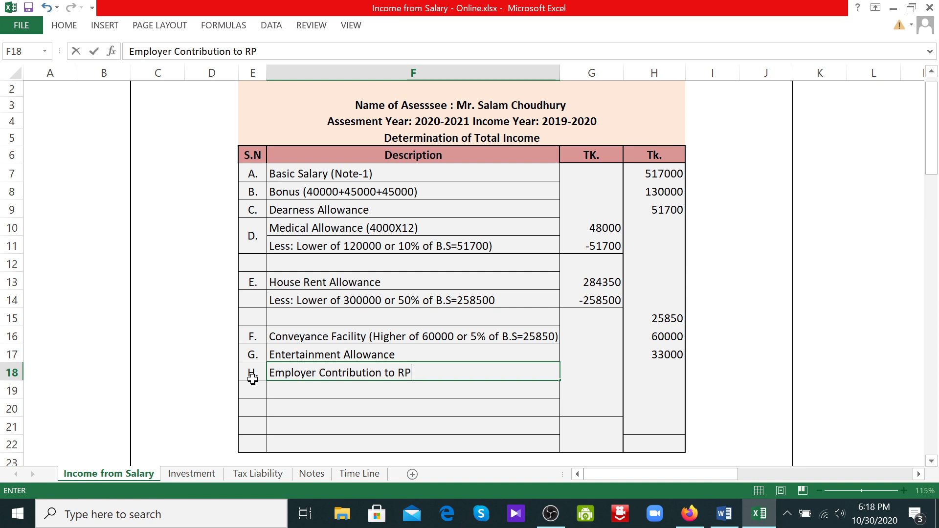
# - Calculate the employer's RPF contribution in the outer Tk. column of row 18 as 10% of basic salary with the formula =H7*.10
pyautogui.click(577, 370)
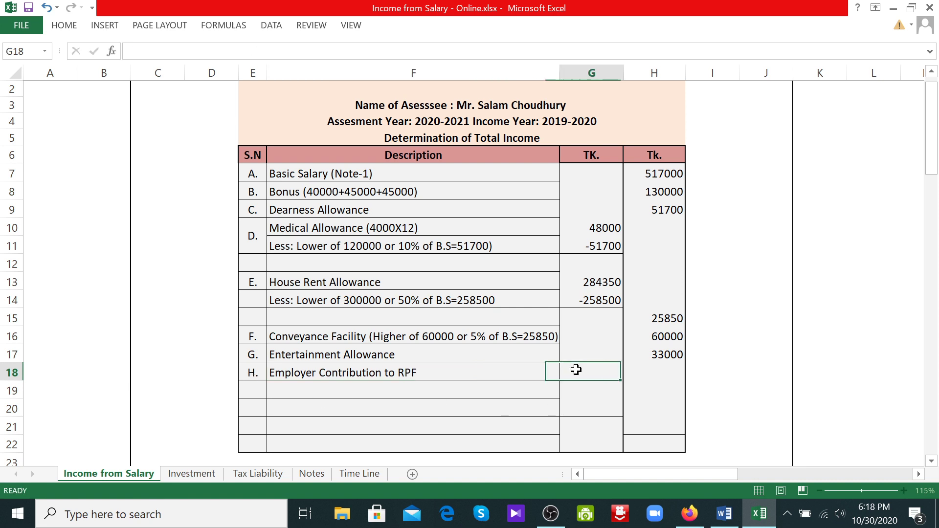
pyautogui.click(663, 376)
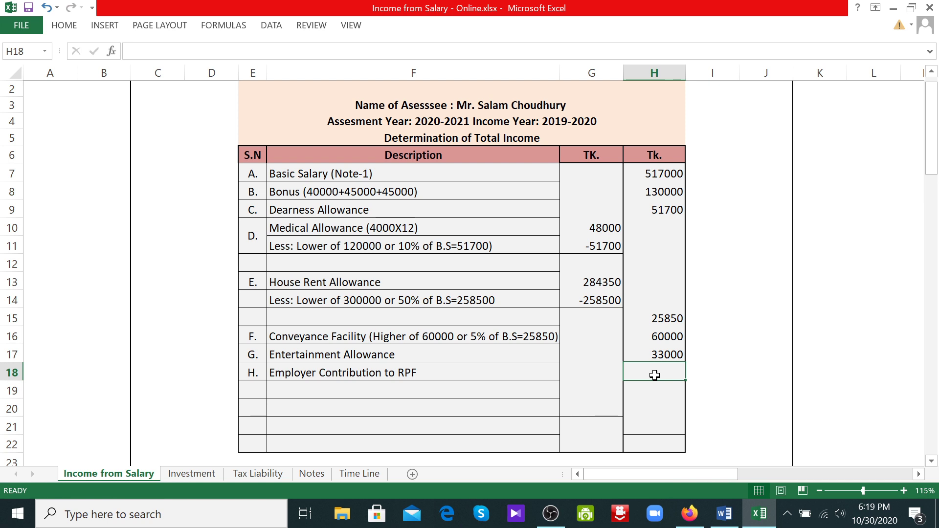
pyautogui.write('=')
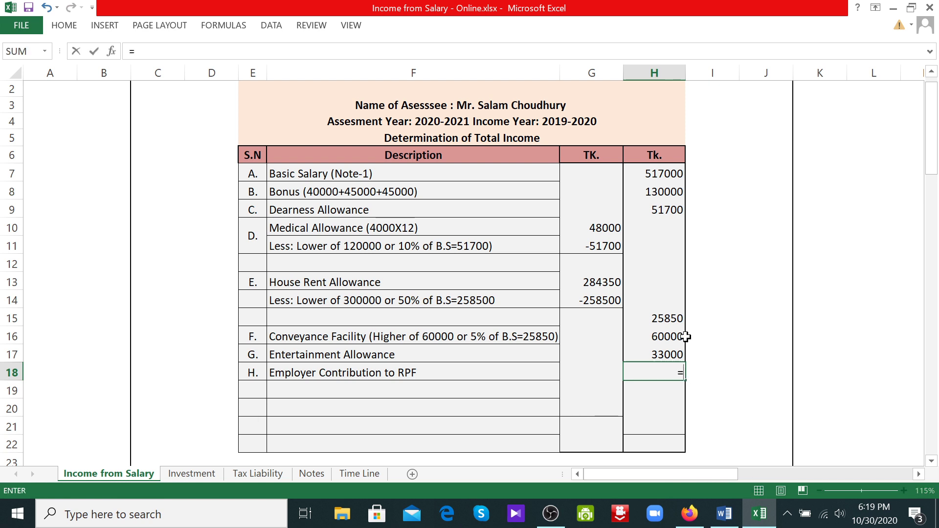
pyautogui.click(674, 175)
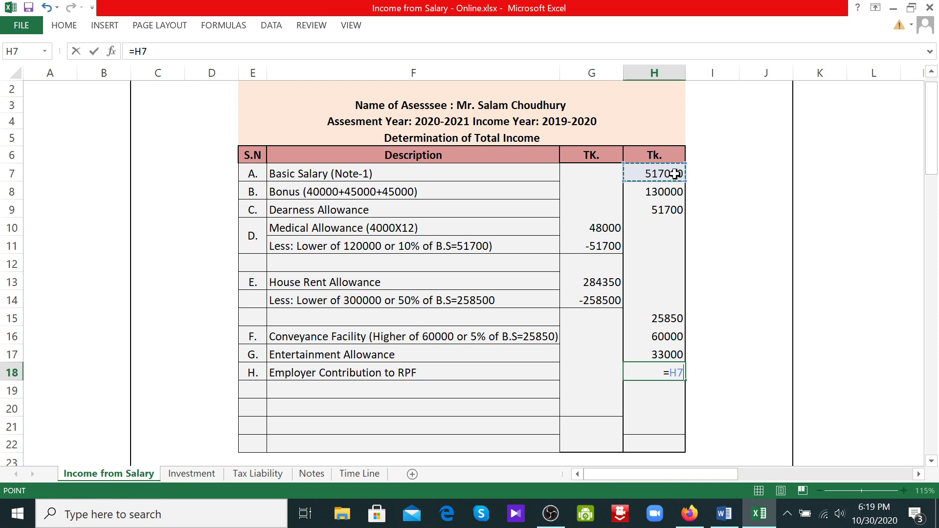
pyautogui.write('*.10')
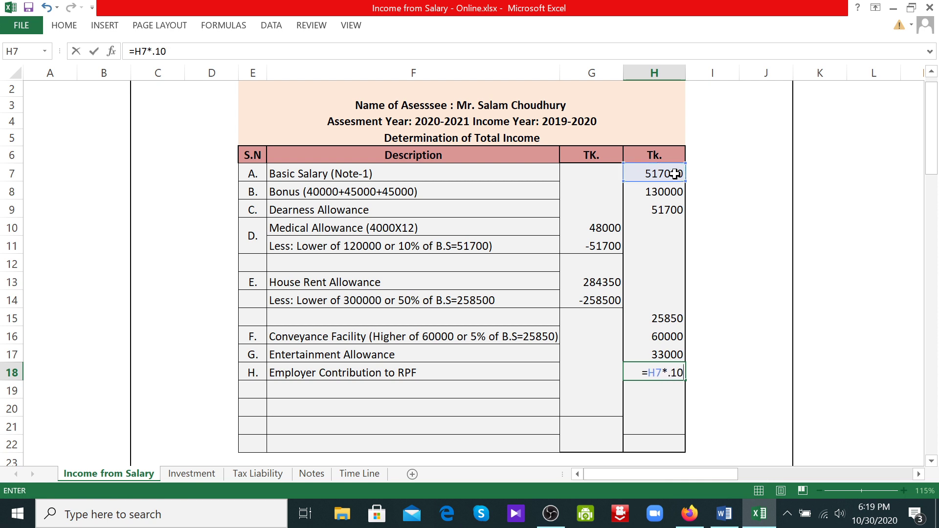
pyautogui.press('Return')
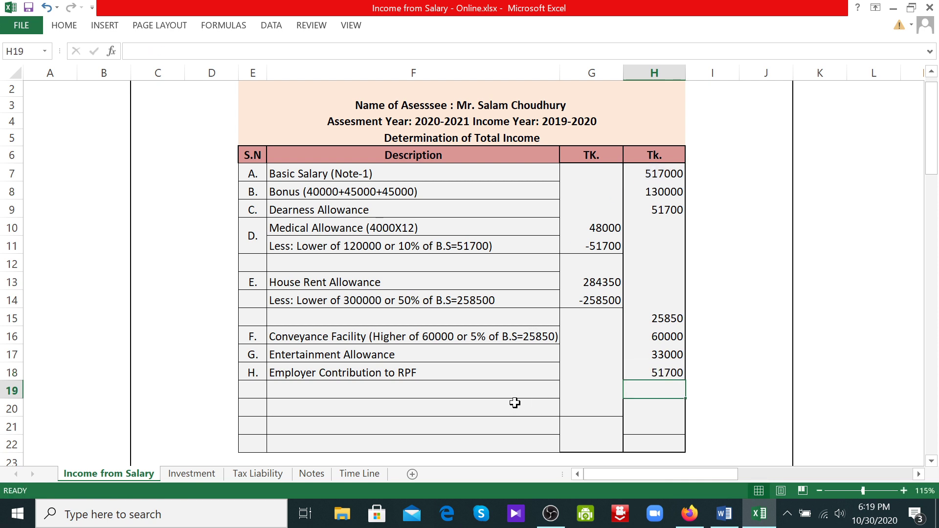
pyautogui.click(384, 400)
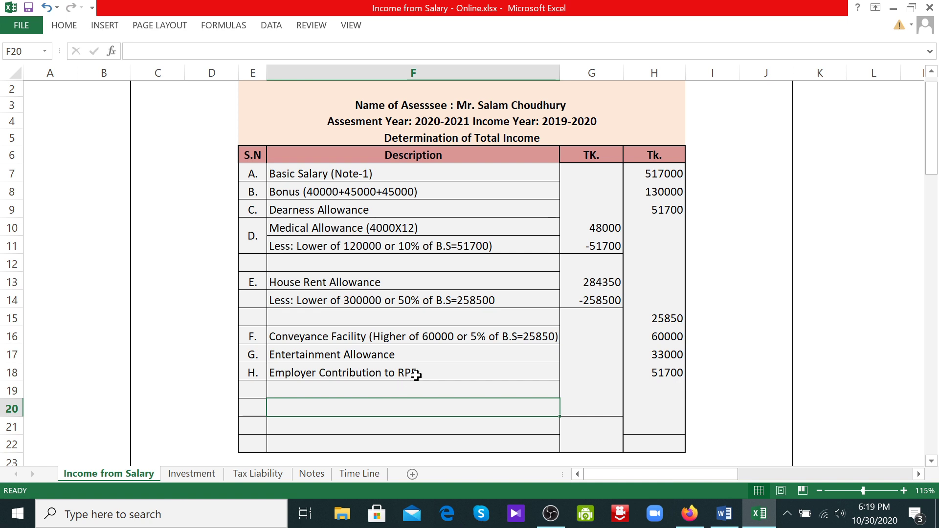
# - Add serial number I in row 19, then consult the RPF interest amount and rate in the Word problem statement and return to Excel
pyautogui.click(248, 394)
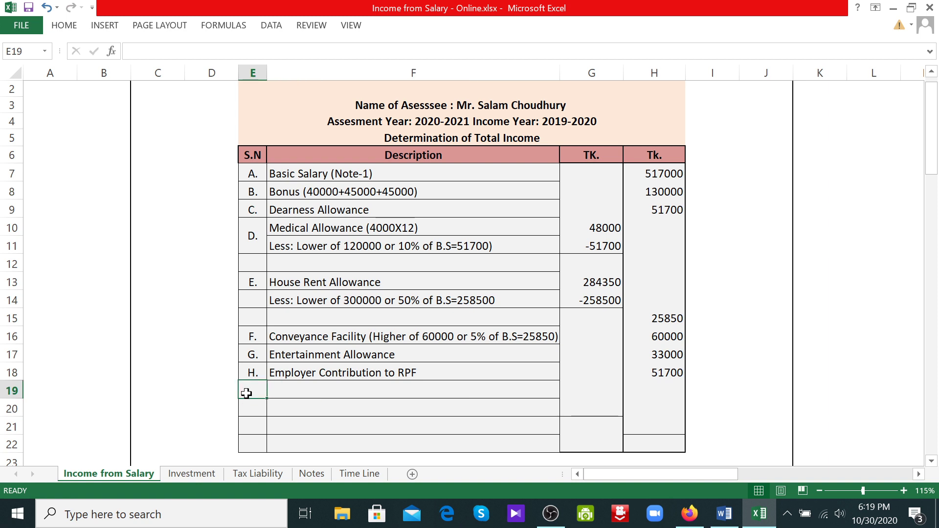
pyautogui.write('I')
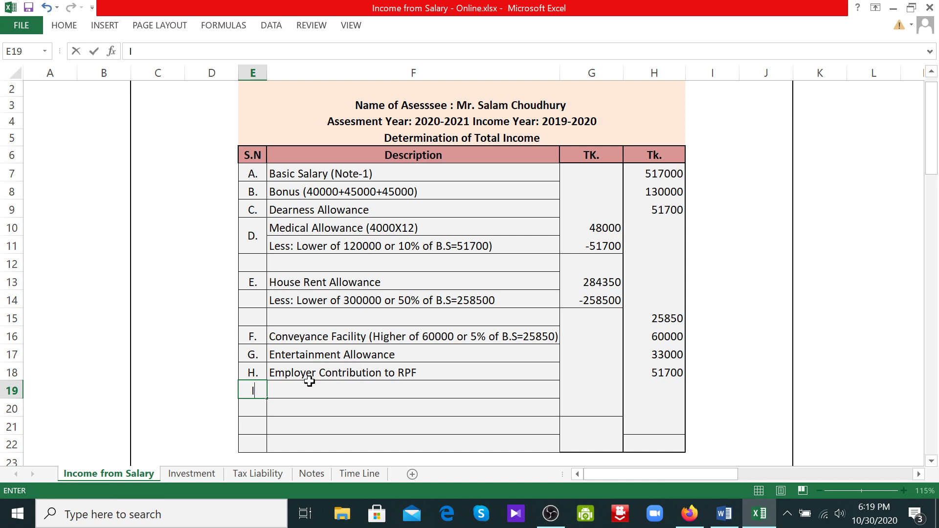
pyautogui.press('Tab')
pyautogui.click(724, 513)
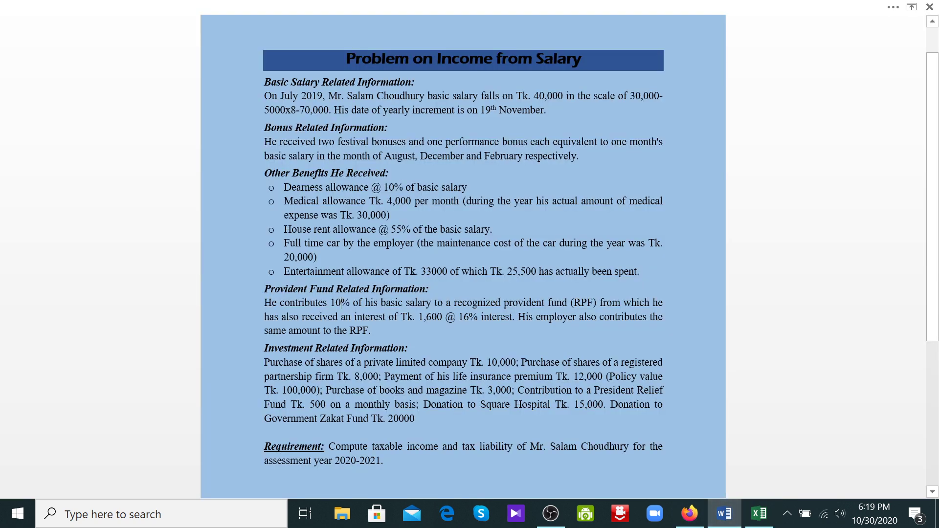
pyautogui.moveTo(415, 317); pyautogui.dragTo(468, 317)
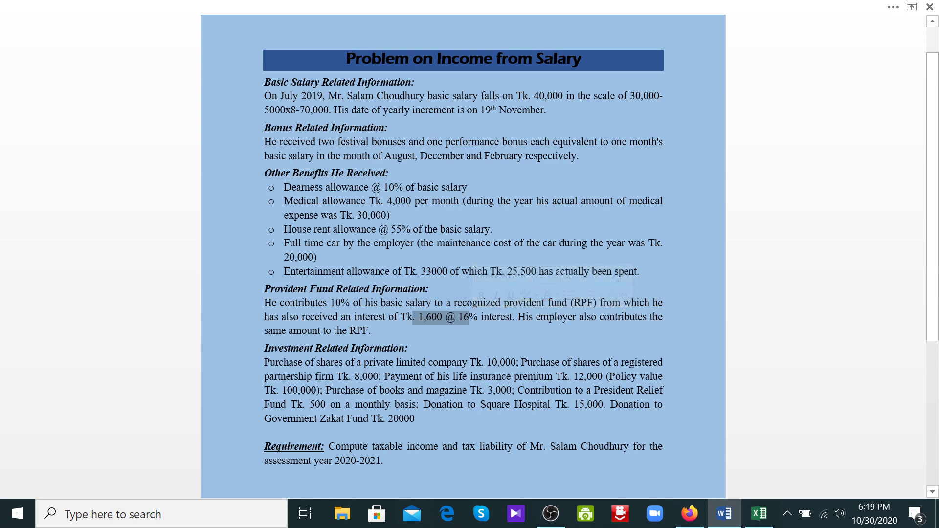
pyautogui.press('Right')
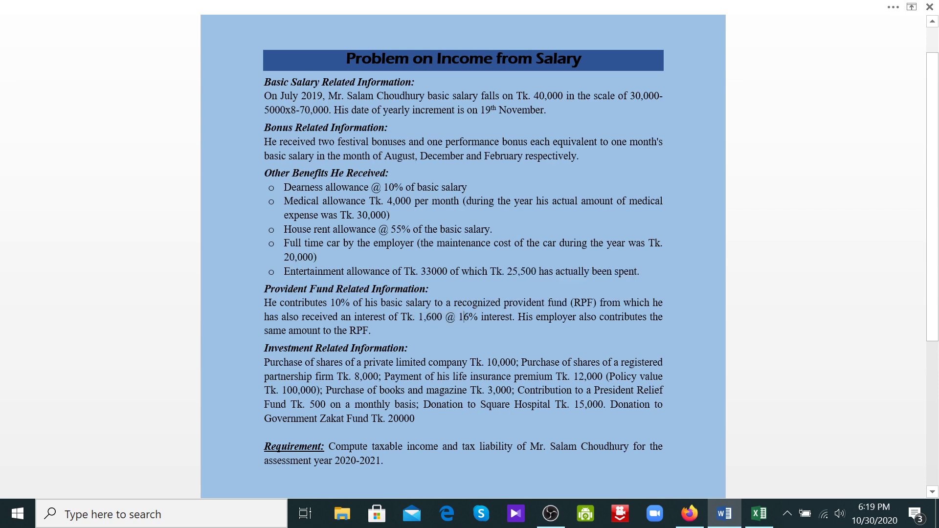
pyautogui.hotkey('shift', 'Left')
pyautogui.hotkey('shift', 'Left')
pyautogui.click(759, 514)
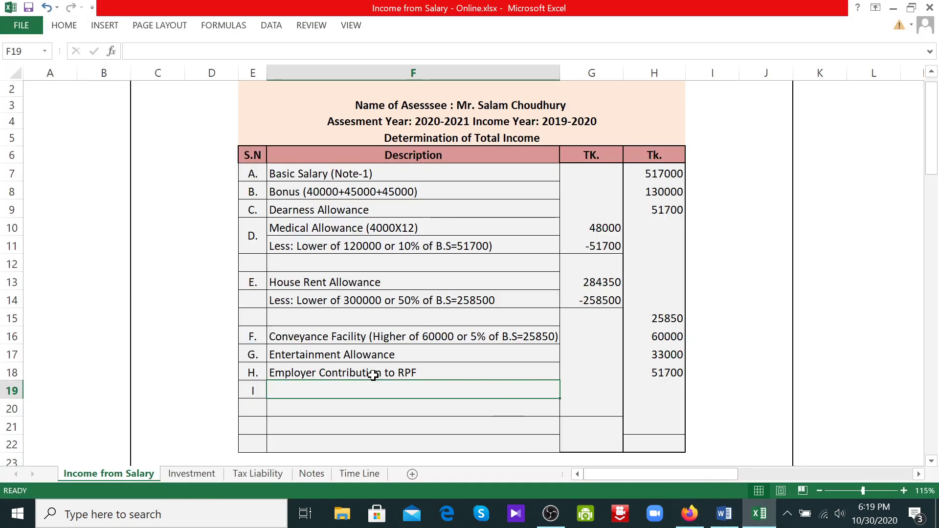
# - Enter the description "Interest on RPF (Note-2)" in row 19 with 1600 in the inner TK. column
pyautogui.write('In')
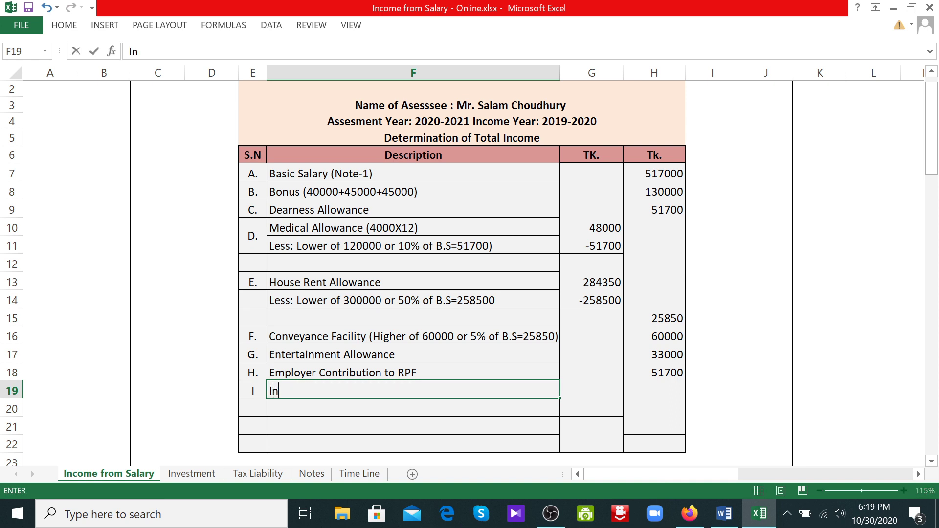
pyautogui.write('terest of')
pyautogui.press('BackSpace')
pyautogui.press('BackSpace')
pyautogui.write('n RPF')
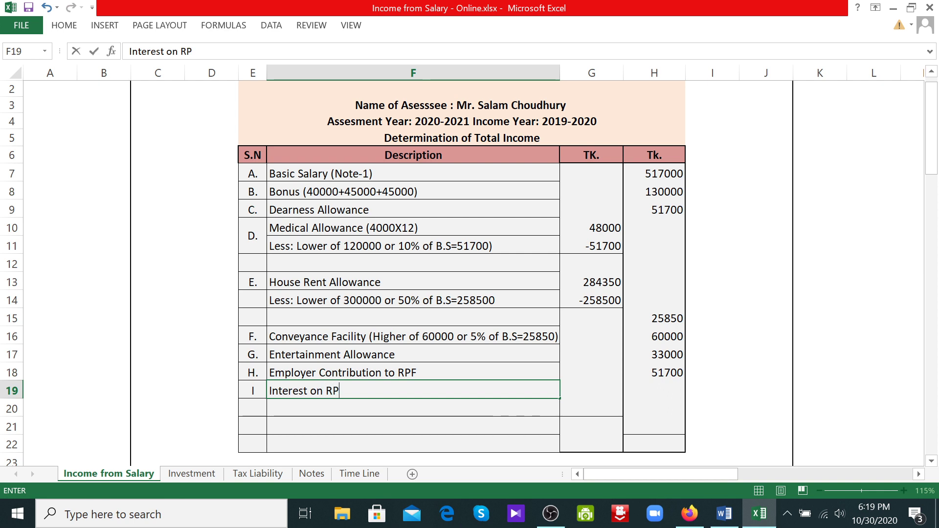
pyautogui.click(598, 394)
pyautogui.write('1600')
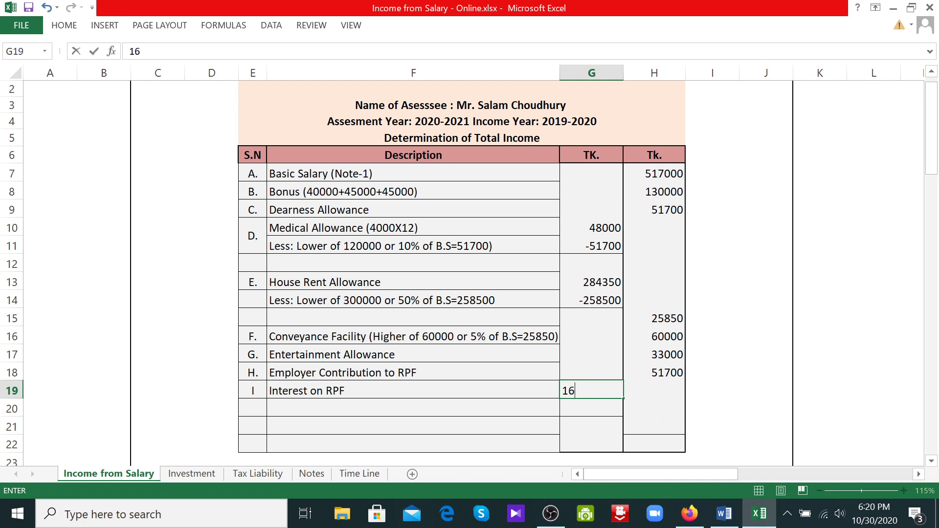
pyautogui.click(517, 403)
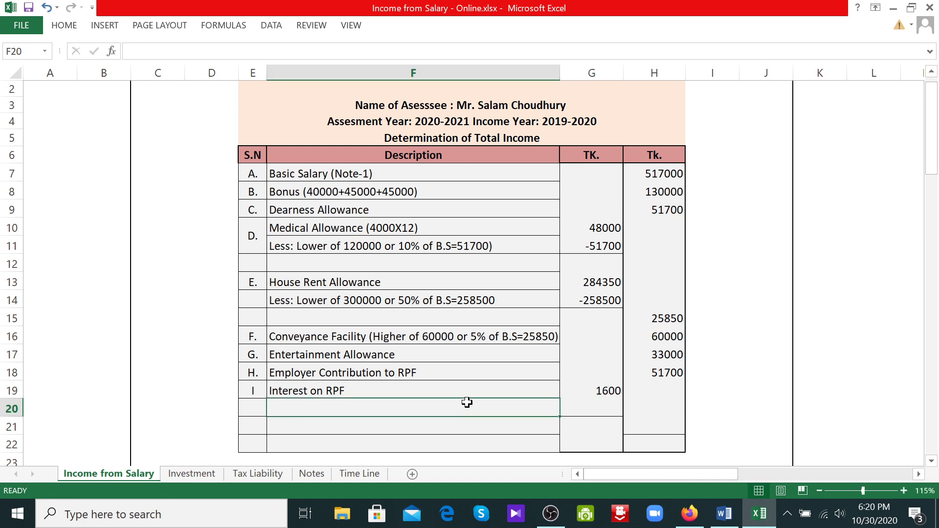
pyautogui.doubleClick(410, 391)
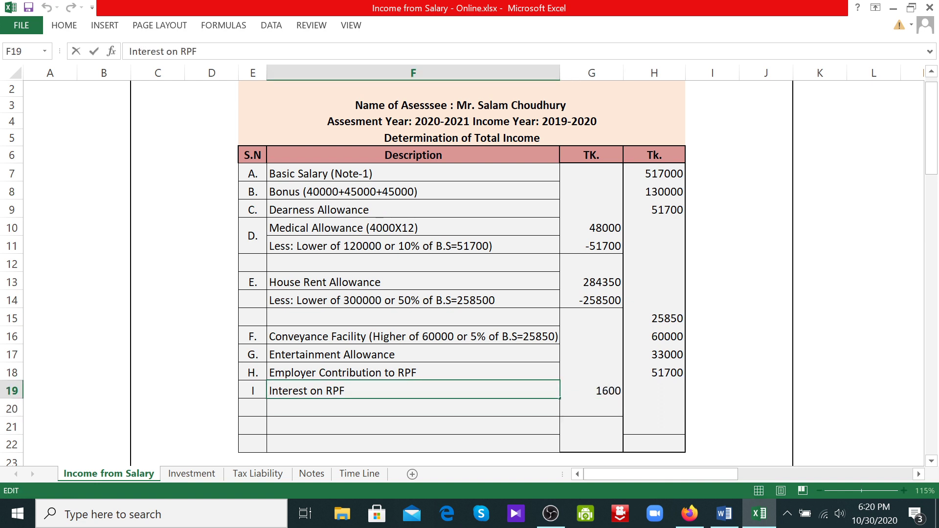
pyautogui.write('(Note-2)')
# - On the Notes sheet, fill the first row of the Note 2 RPF interest table with 16% and 1600
pyautogui.click(312, 474)
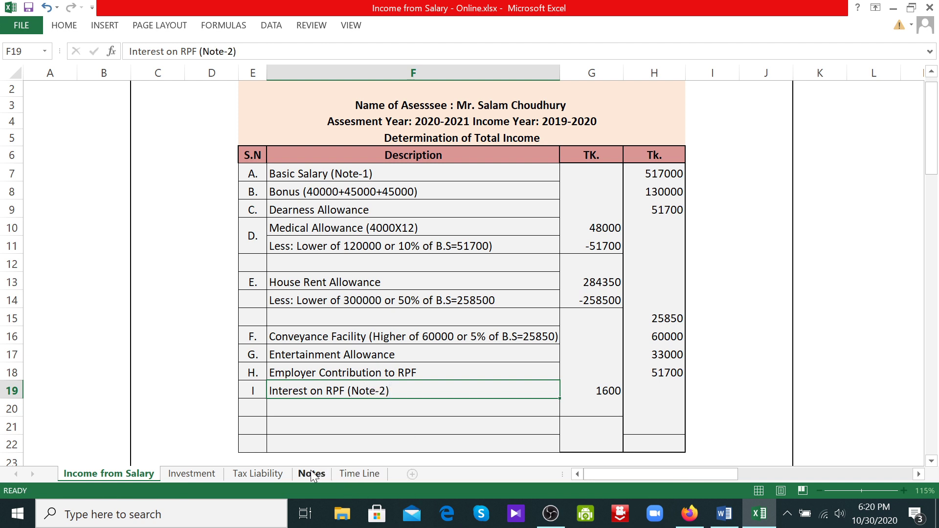
pyautogui.click(287, 289)
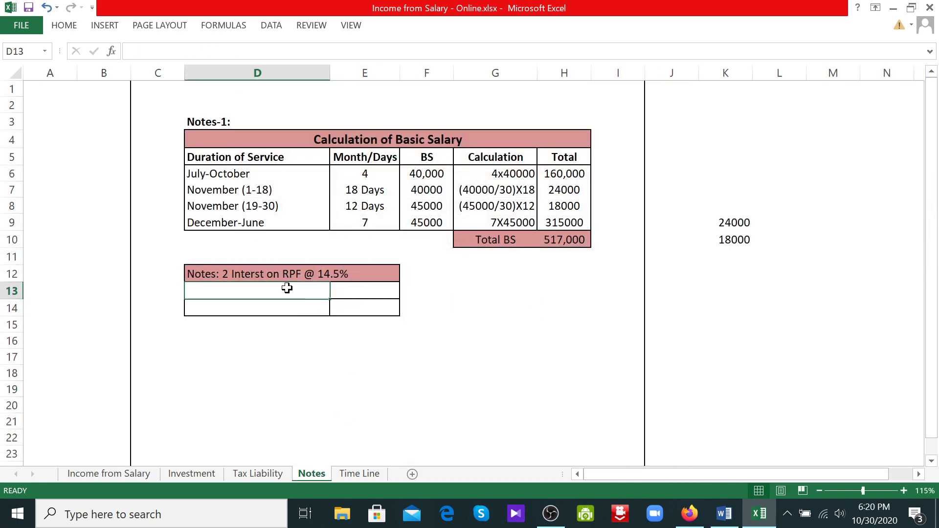
pyautogui.write('16%')
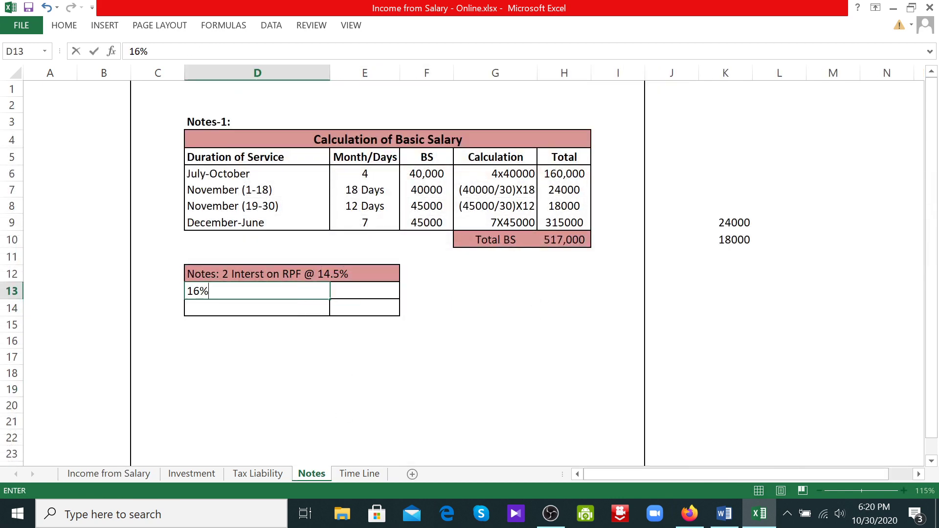
pyautogui.press('Tab')
pyautogui.write('1')
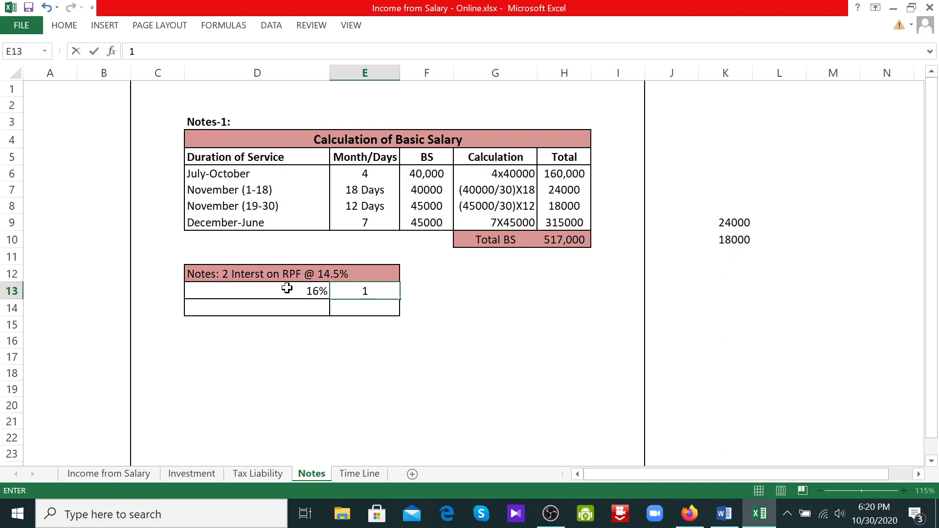
pyautogui.write('699')
pyautogui.press('BackSpace')
pyautogui.press('BackSpace')
pyautogui.write('00')
pyautogui.press('Return')
# - Enter 14.5 in the second row of the Note 2 table and calculate its interest with the formula =E13/16*14.5
pyautogui.press('Left')
pyautogui.write('1')
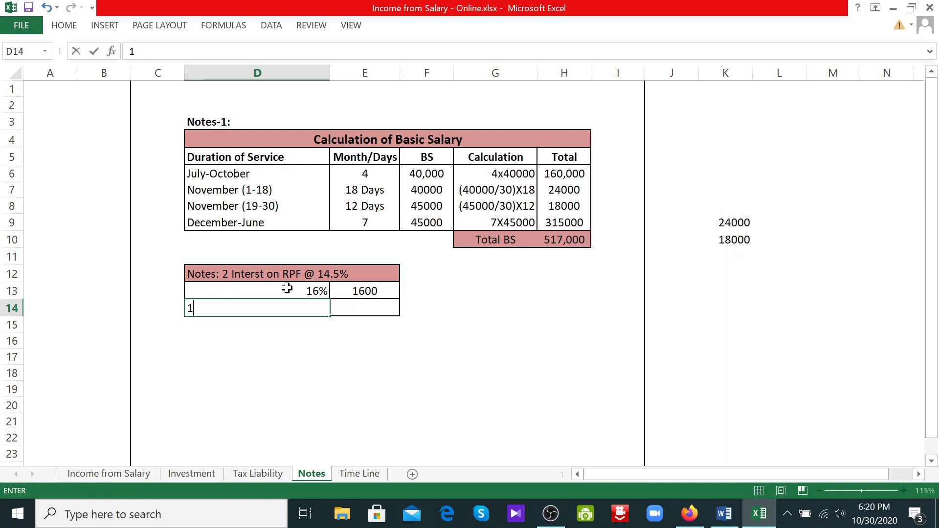
pyautogui.write('4.5')
pyautogui.press('Right')
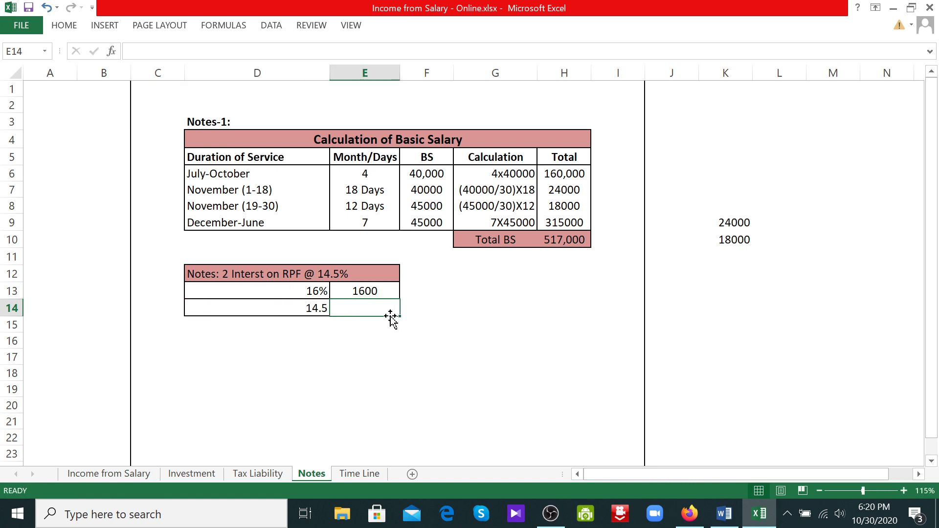
pyautogui.write('=')
pyautogui.click(359, 295)
pyautogui.write('/')
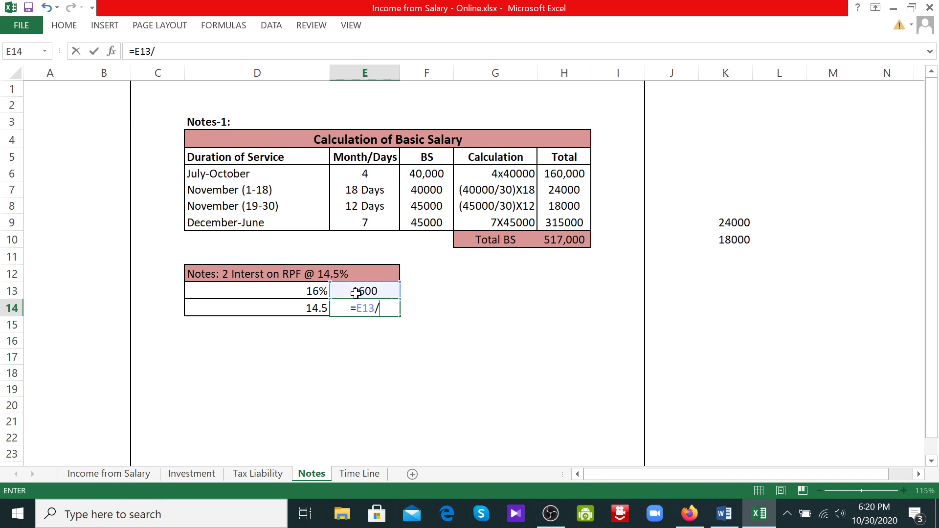
pyautogui.write('16*')
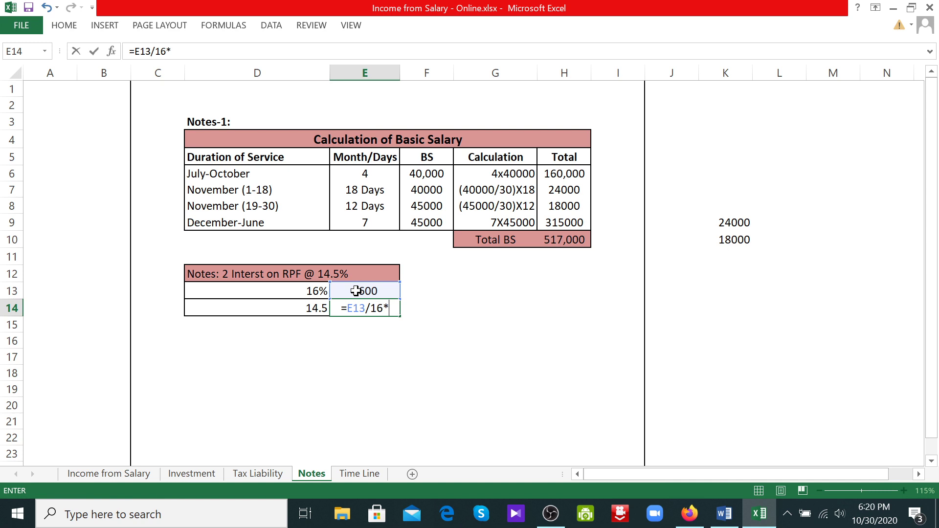
pyautogui.write('14.5')
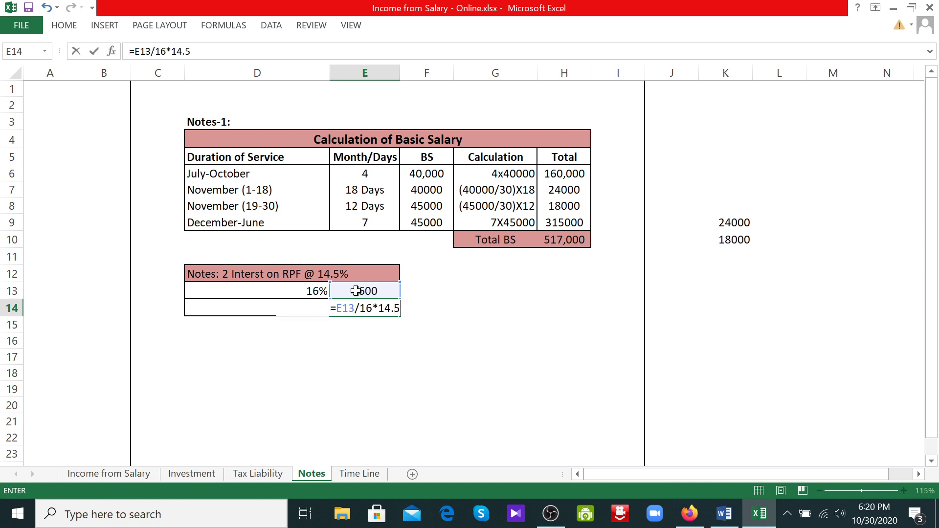
pyautogui.press('Return')
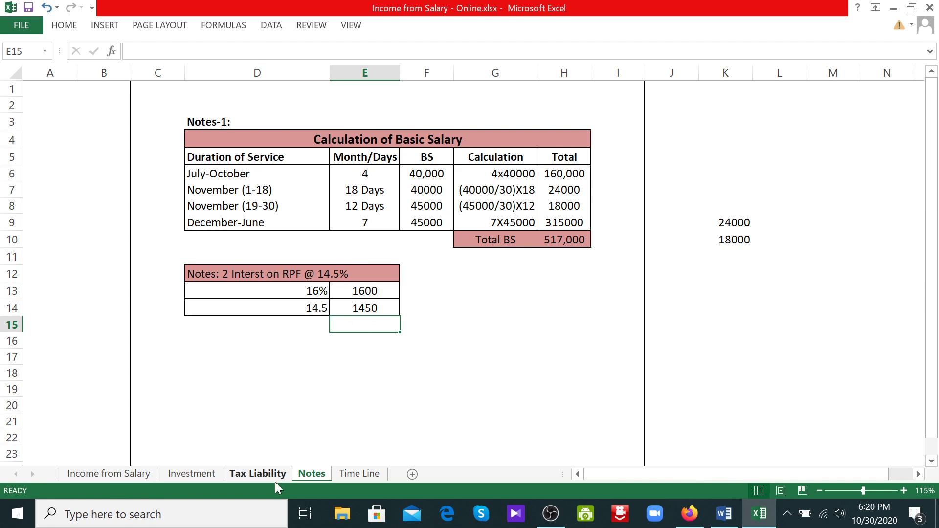
# - On the Income from Salary sheet, enter "Less: Lower of 14.5%=1450 or 1/3 of BS=172733" as the description in row 20
pyautogui.click(118, 479)
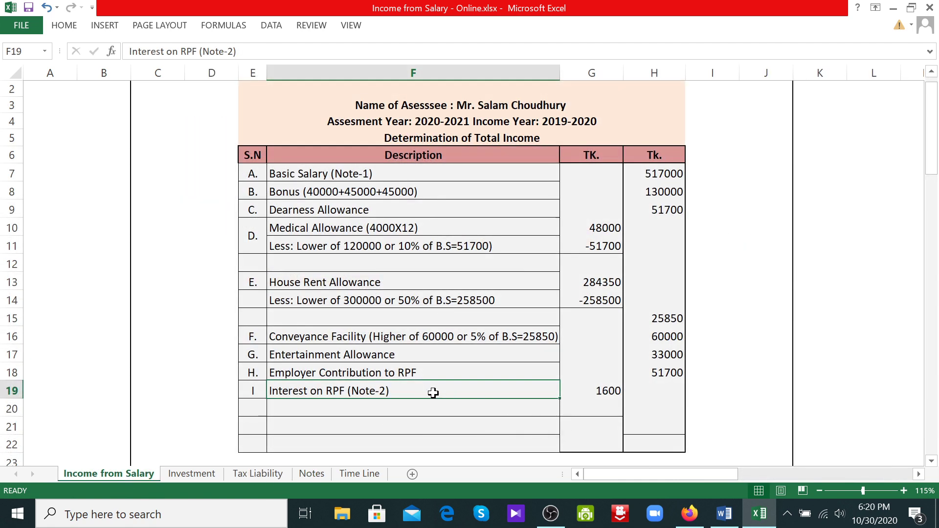
pyautogui.click(298, 407)
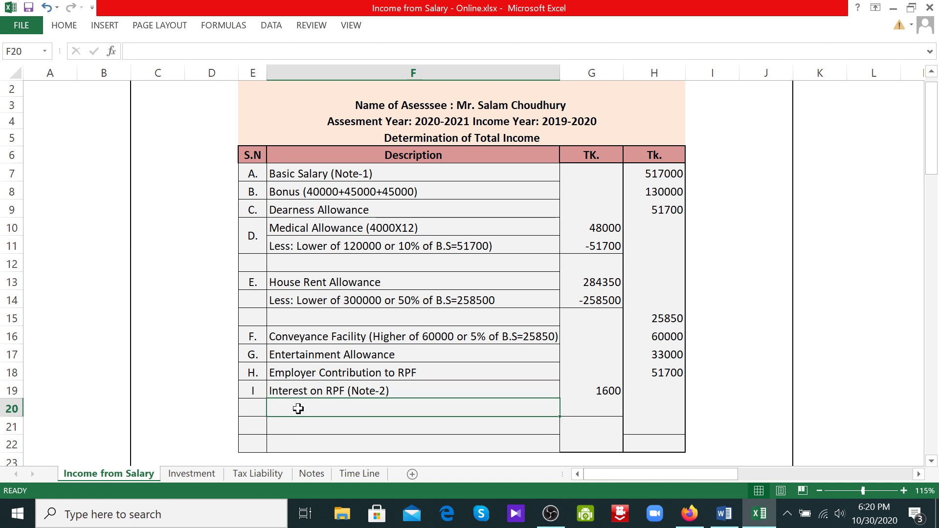
pyautogui.write('Less')
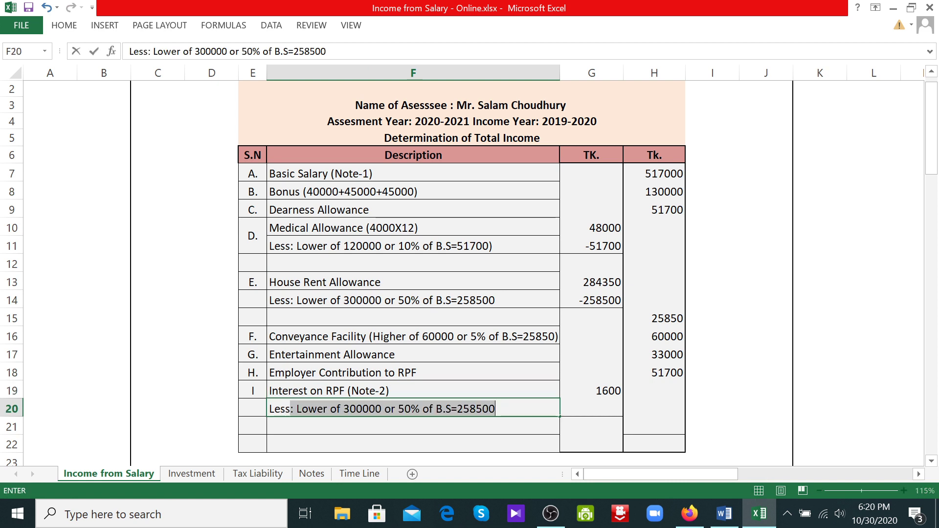
pyautogui.write(': Low')
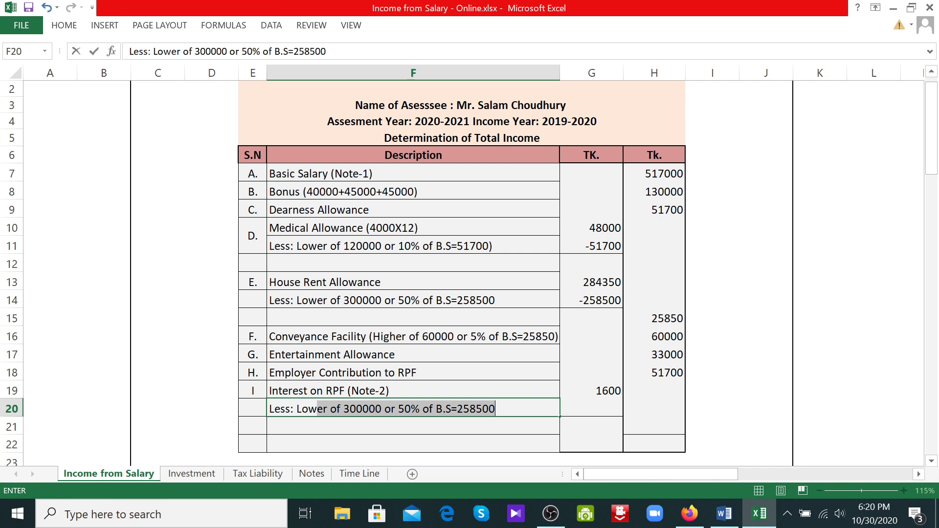
pyautogui.write('er of 14.5')
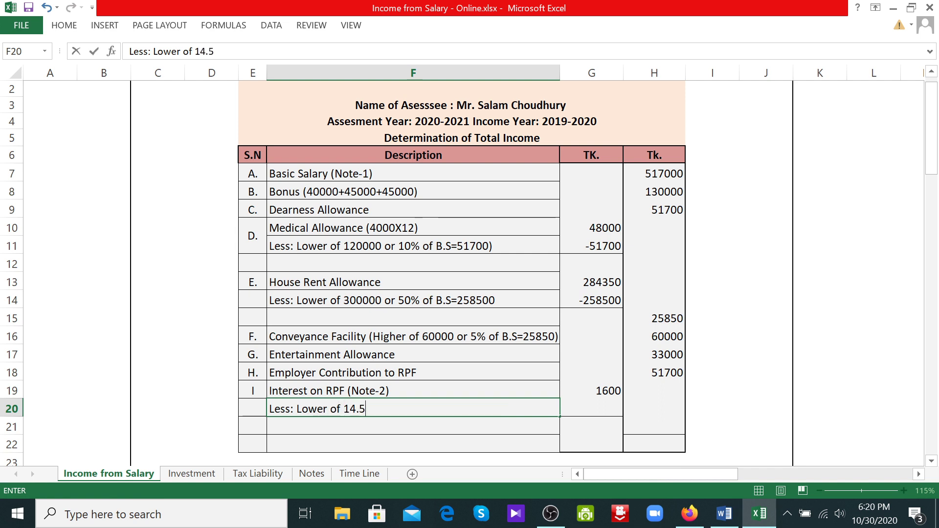
pyautogui.write('%=1450')
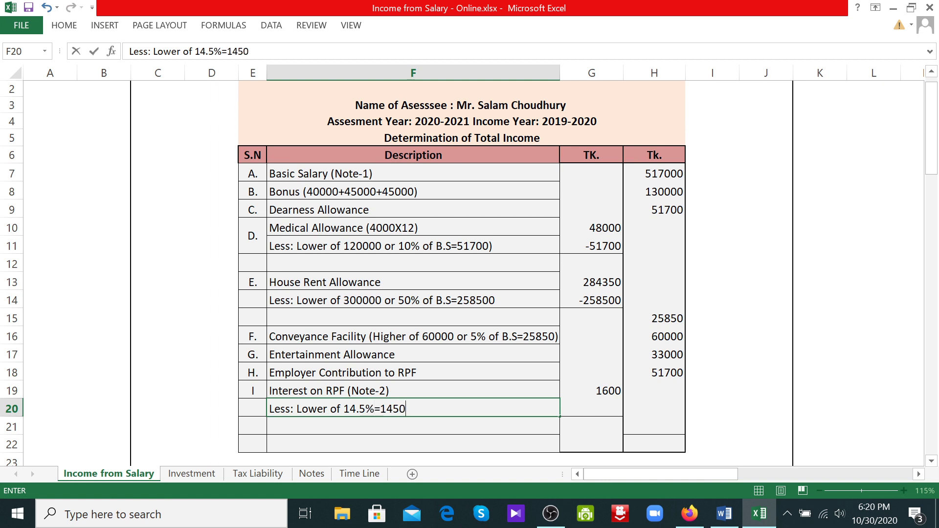
pyautogui.write(' or 1/3 of BS=172')
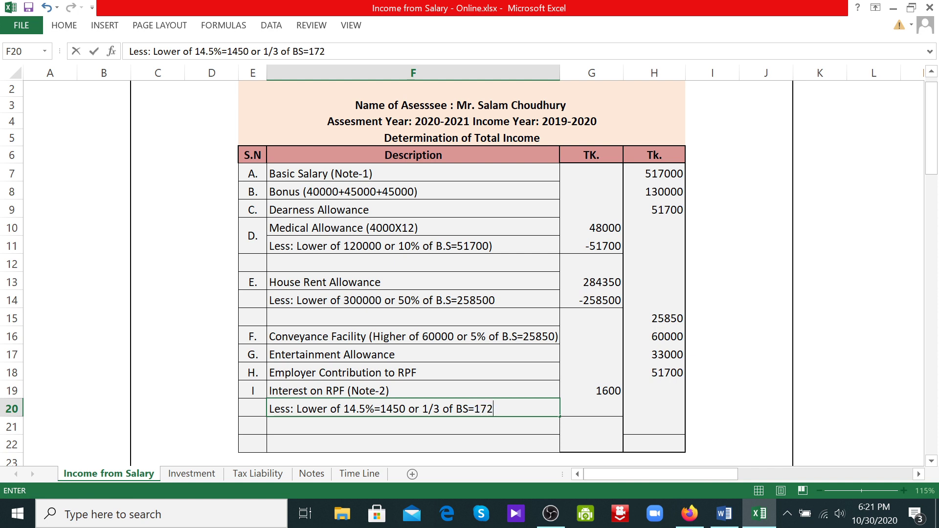
pyautogui.write('33')
pyautogui.press('Tab')
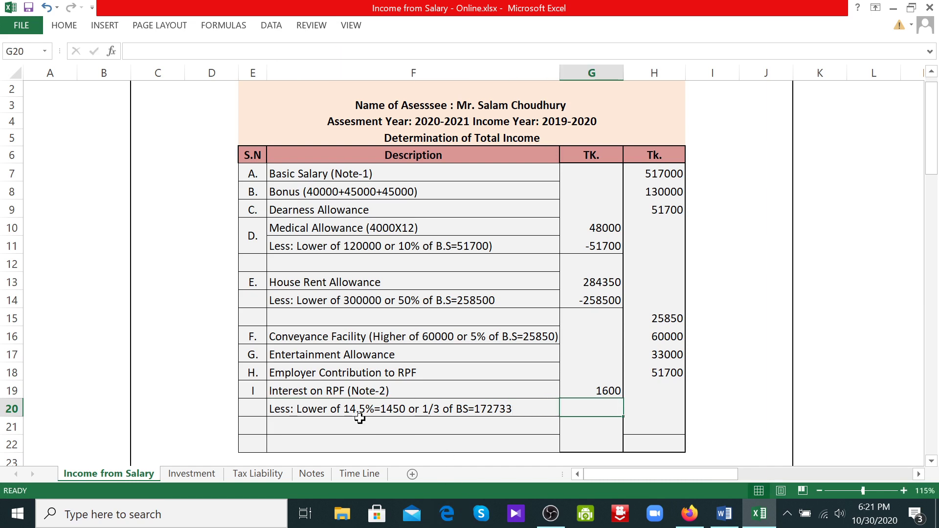
# - Enter the RPF interest exemption as -1450 in the inner TK. column of row 20
pyautogui.write('1450')
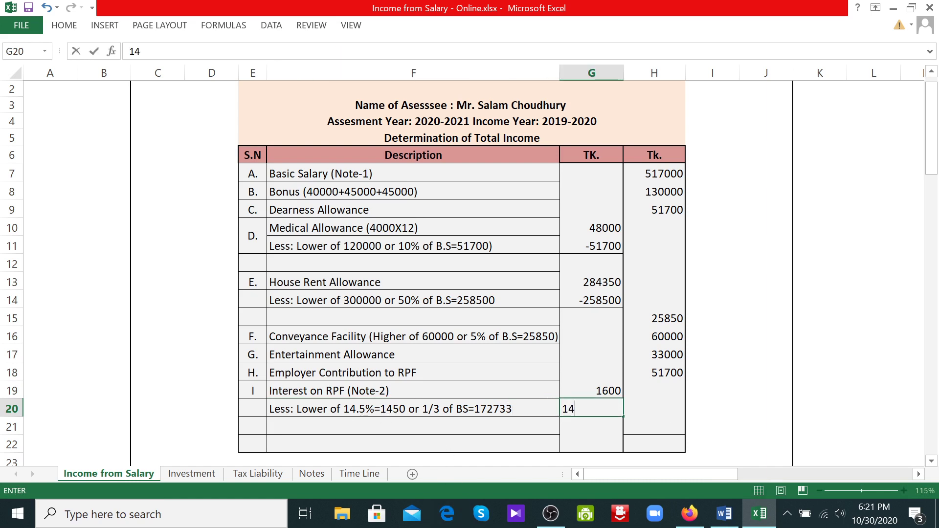
pyautogui.click(575, 441)
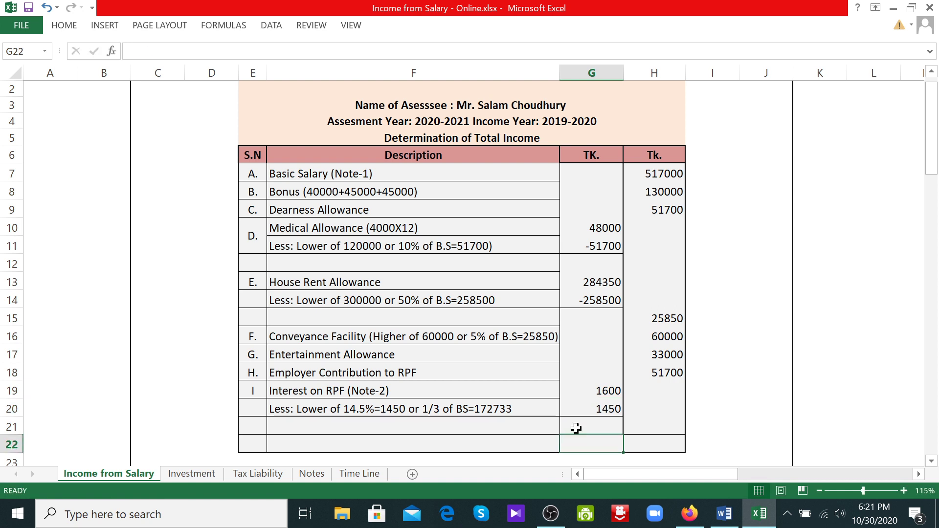
pyautogui.doubleClick(580, 409)
pyautogui.write('-')
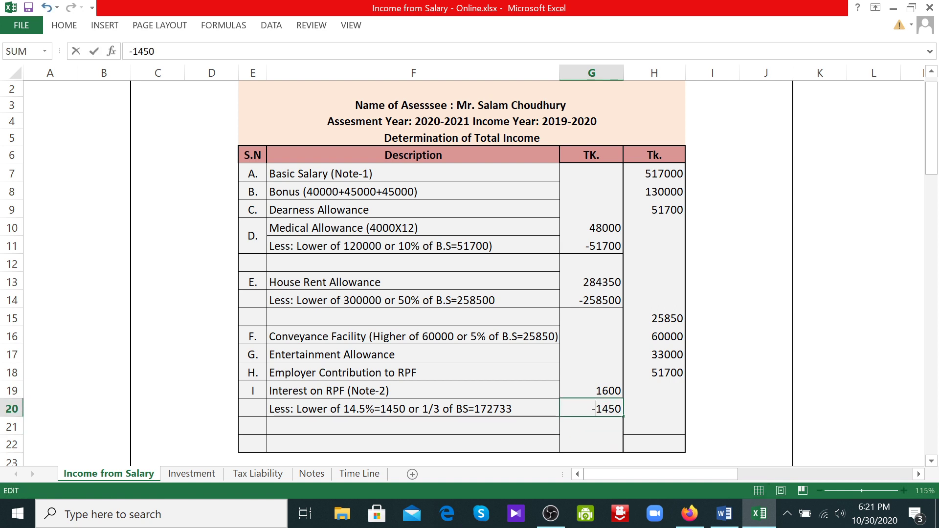
pyautogui.click(581, 426)
# - Enter 150 as the taxable RPF interest in the outer Tk. column of row 21
pyautogui.click(641, 415)
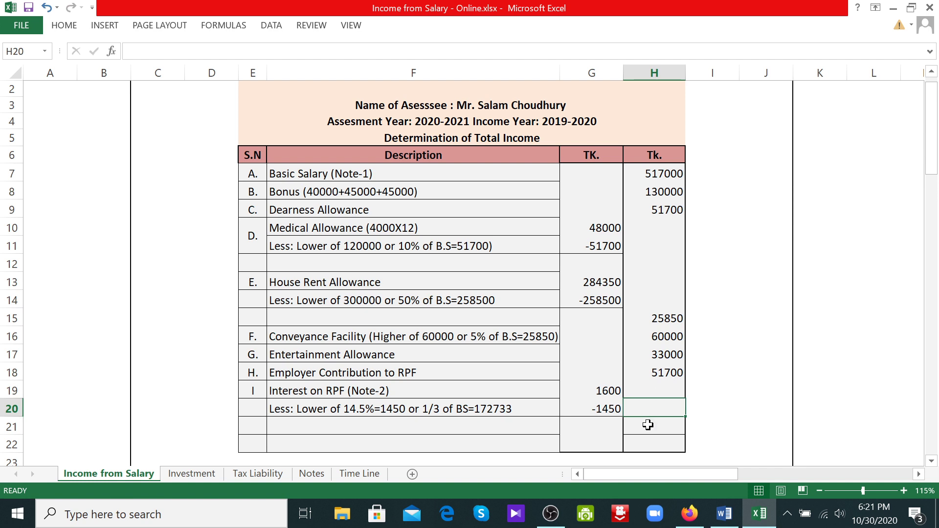
pyautogui.click(649, 426)
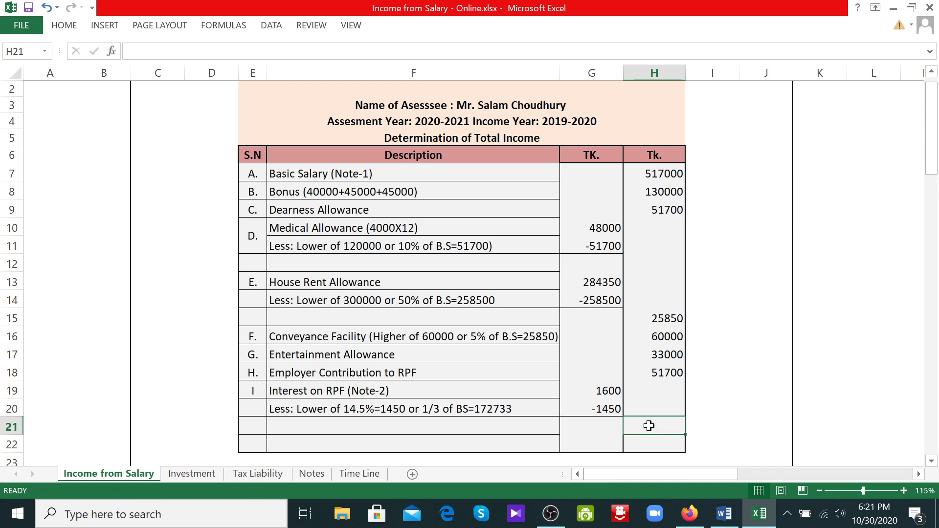
pyautogui.write('1')
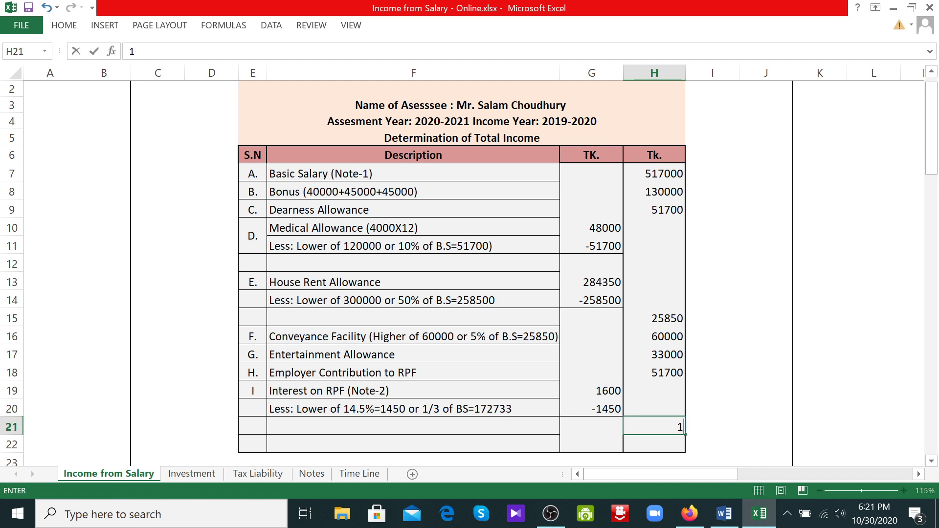
pyautogui.write('50')
# - Enter "Total Income" as the description in row 22
pyautogui.click(518, 444)
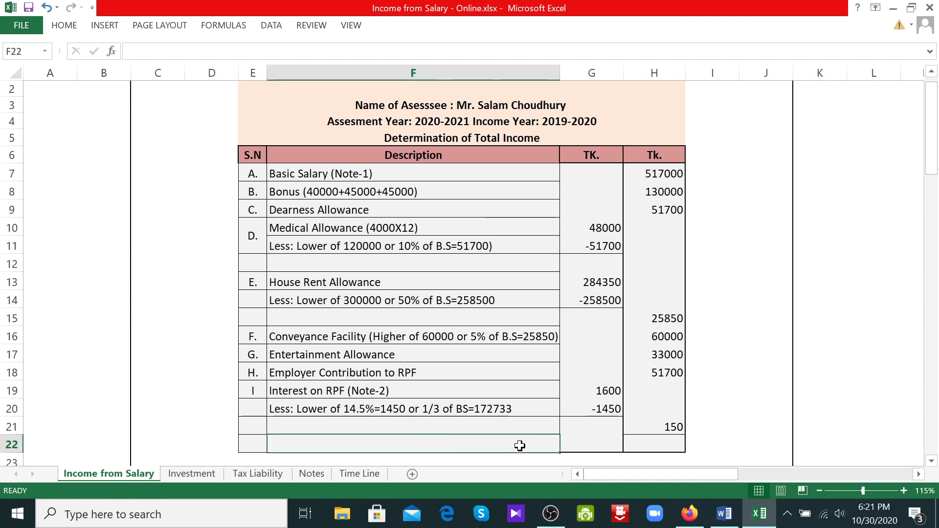
pyautogui.write('Tot')
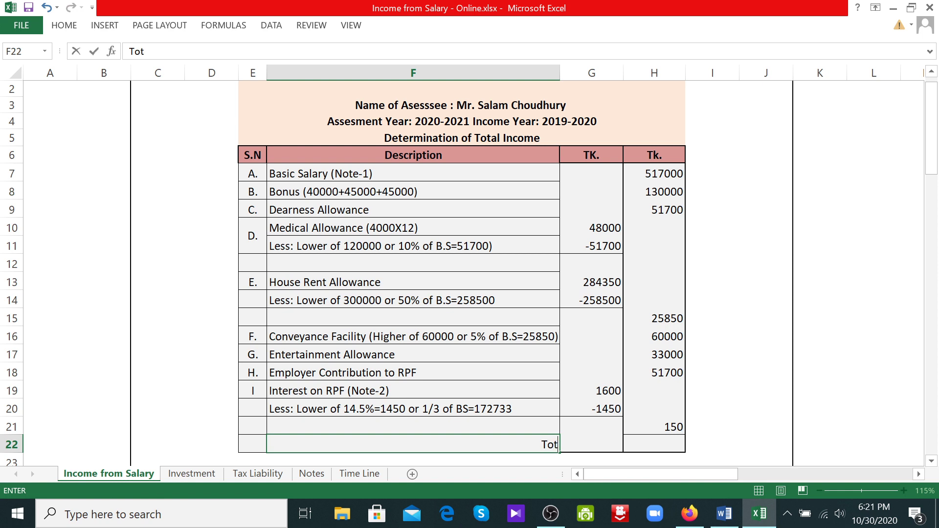
pyautogui.write('al Income')
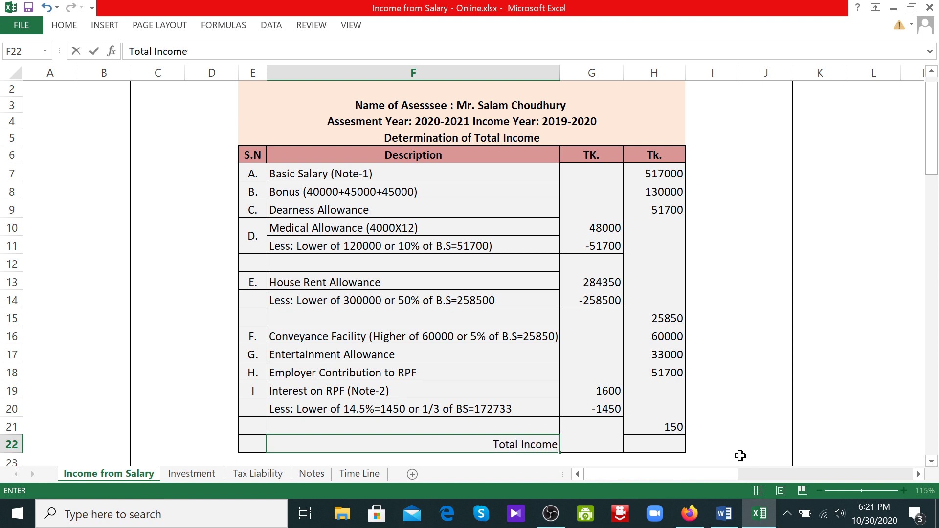
pyautogui.click(653, 440)
pyautogui.click(563, 443)
# - Total the outer Tk. column from row 7 to row 21 into the Total Income row with AutoSum
pyautogui.click(670, 448)
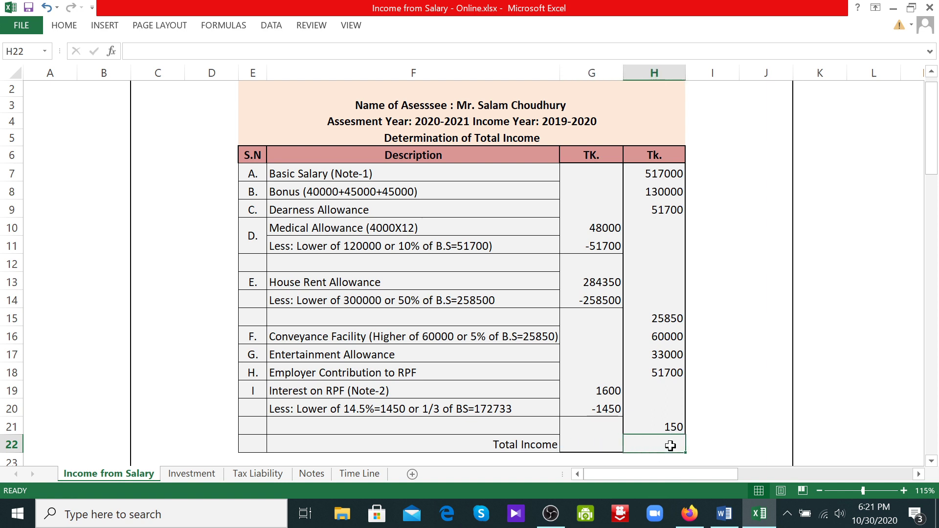
pyautogui.write('=')
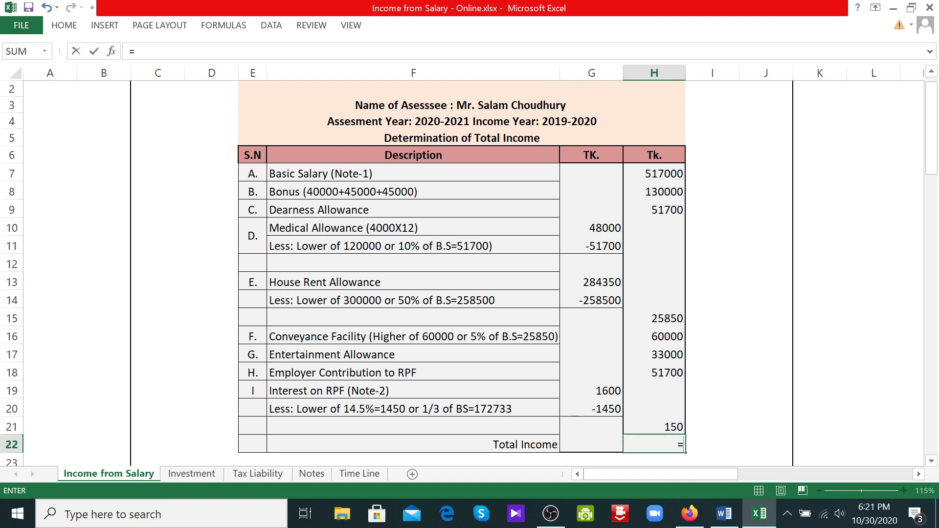
pyautogui.press('Escape')
pyautogui.moveTo(656, 173); pyautogui.dragTo(673, 427)
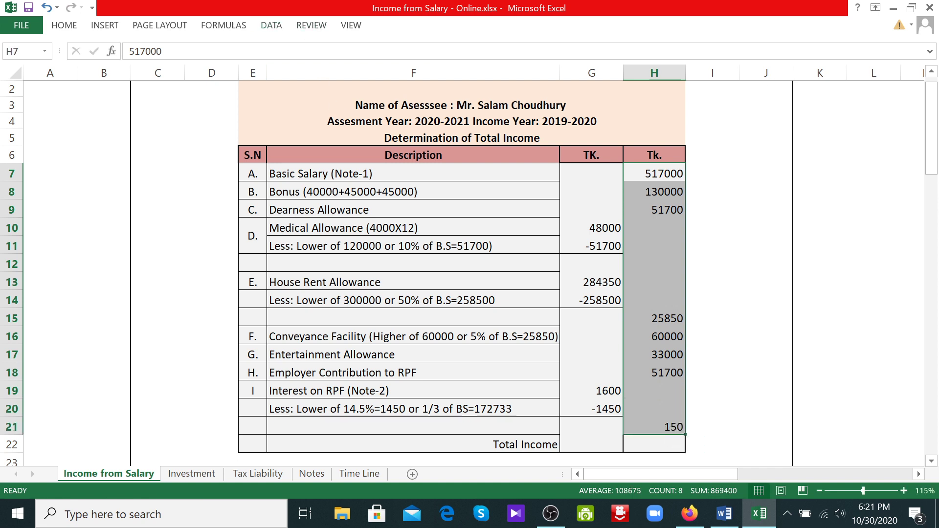
pyautogui.click(64, 25)
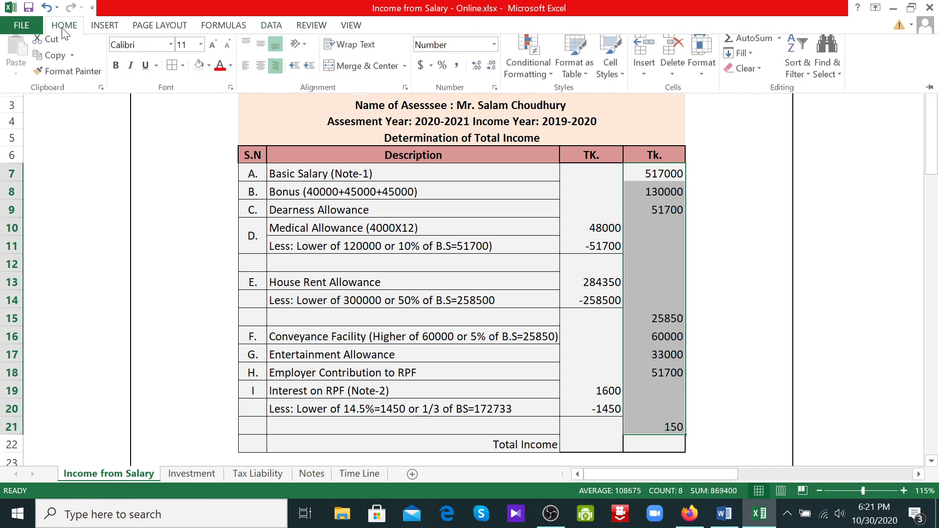
pyautogui.click(756, 42)
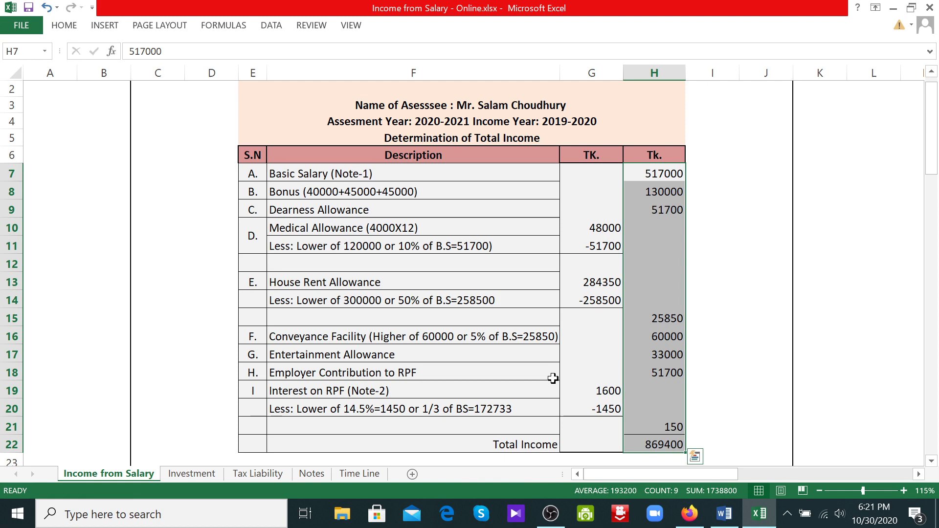
pyautogui.click(717, 388)
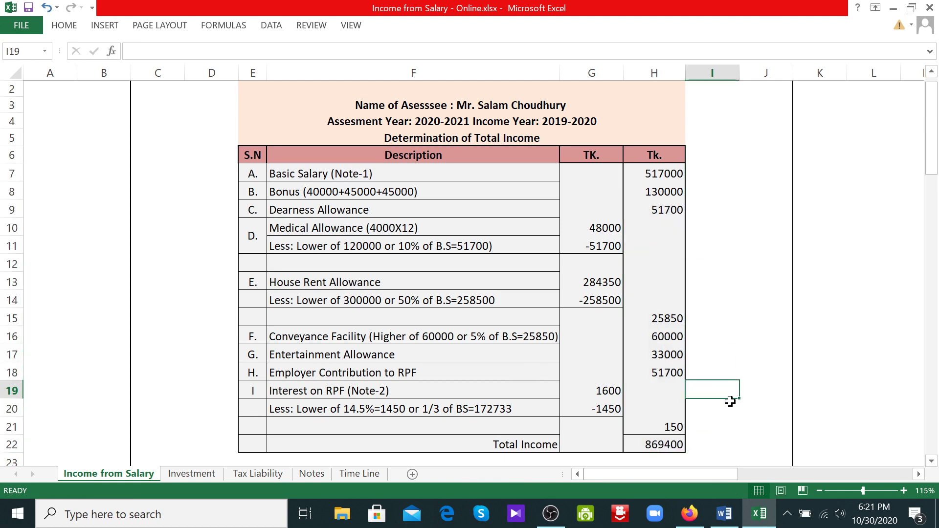
# - Save the workbook
pyautogui.scroll(-1, 696, 399)
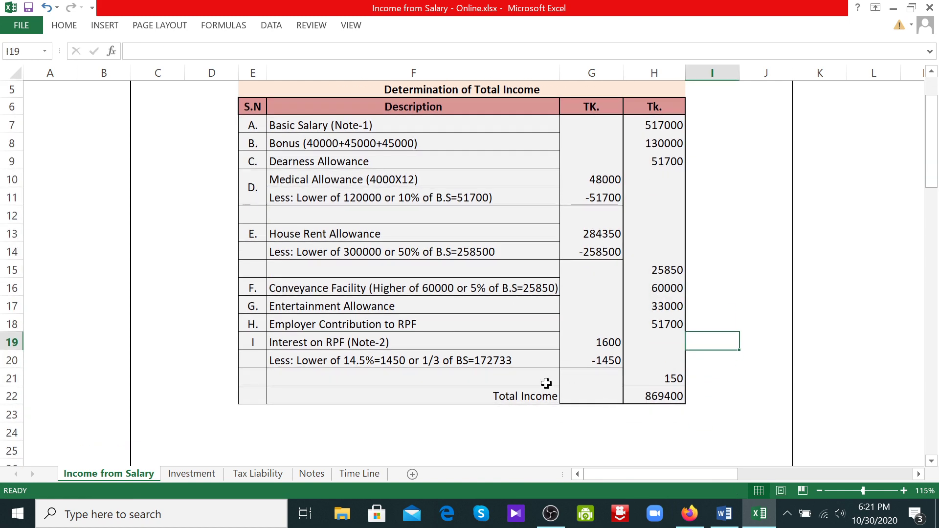
pyautogui.scroll(1, 539, 372)
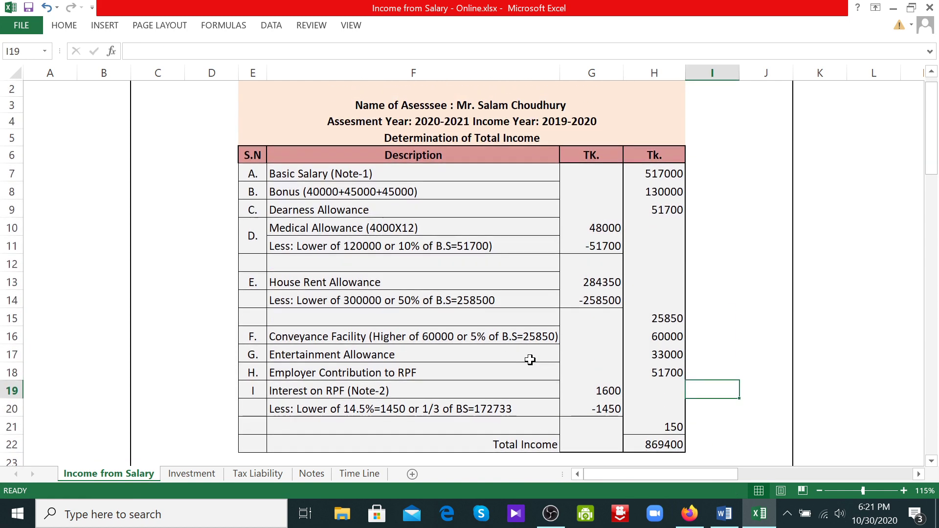
pyautogui.click(28, 9)
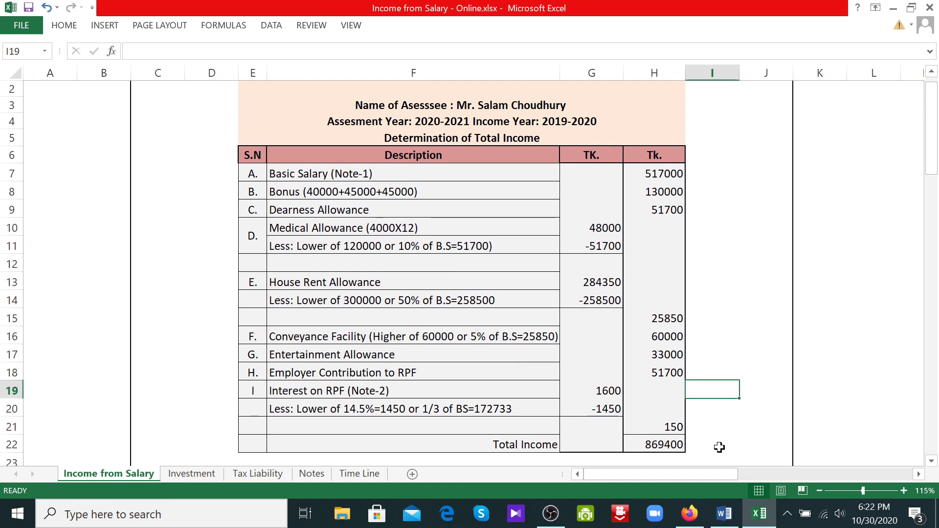
# - Fill the total income amount cell H22 with the dark blue theme color
pyautogui.click(723, 411)
pyautogui.click(667, 443)
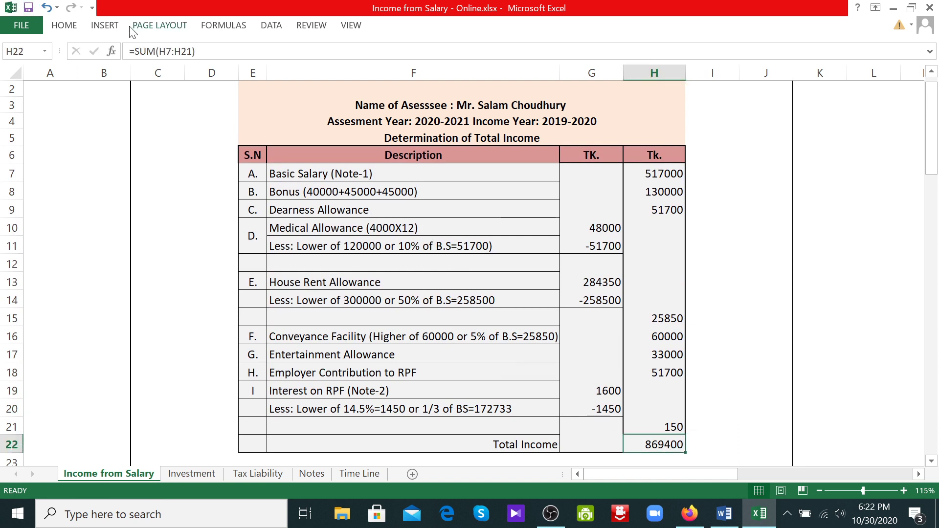
pyautogui.click(81, 27)
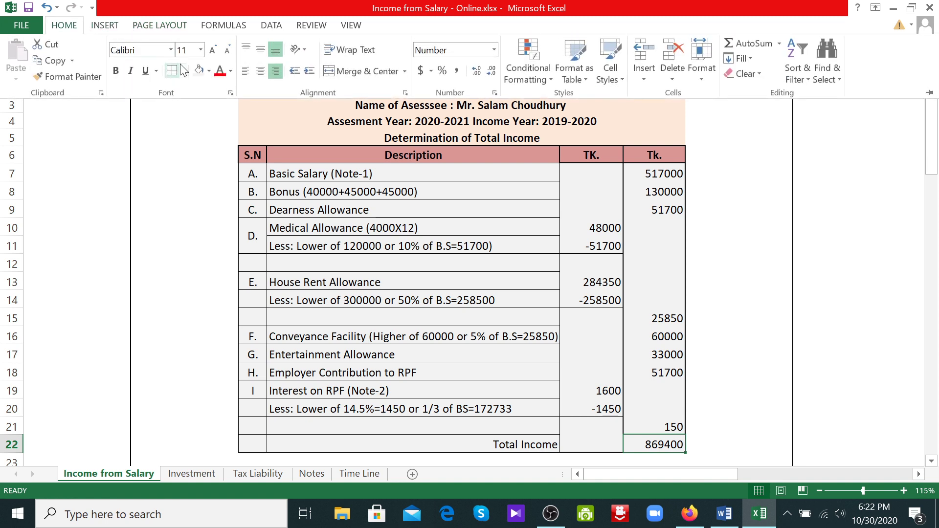
pyautogui.click(211, 75)
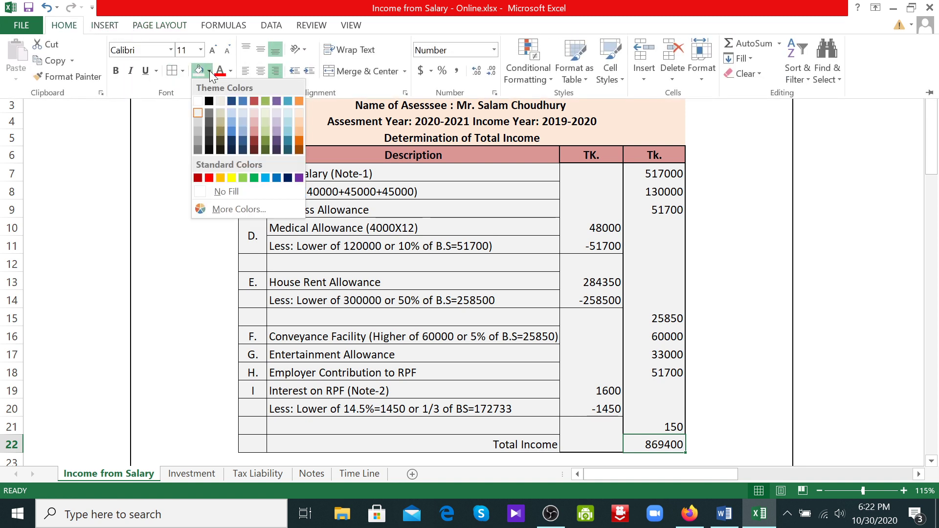
pyautogui.click(229, 98)
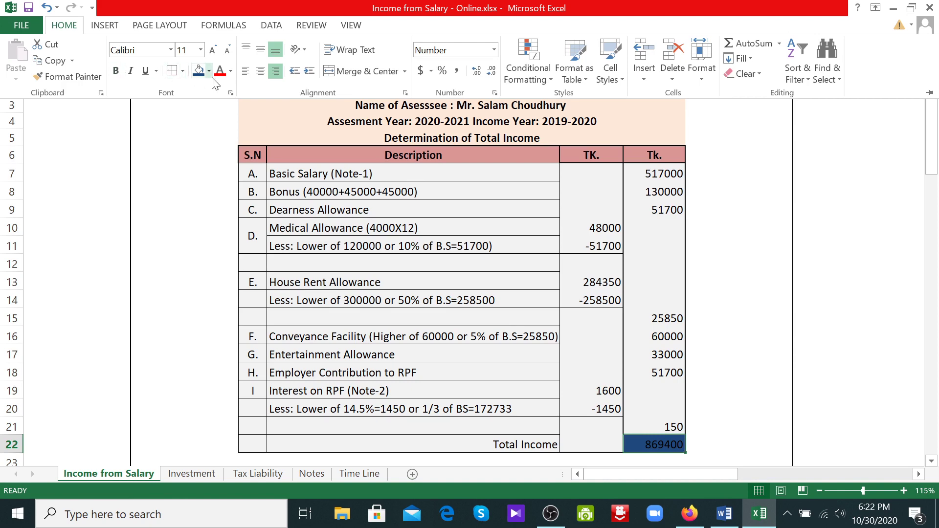
pyautogui.click(767, 348)
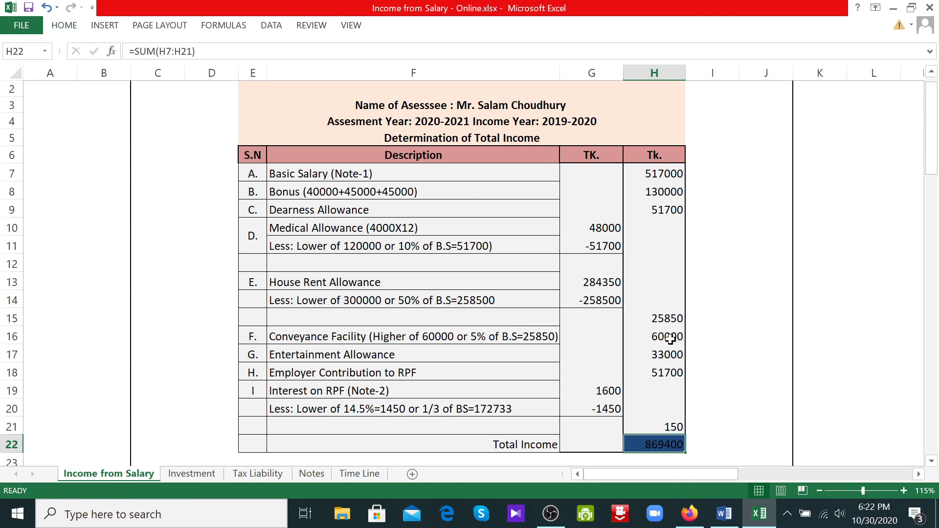
# - Make the "Total Income" label in row 22 bold
pyautogui.click(527, 447)
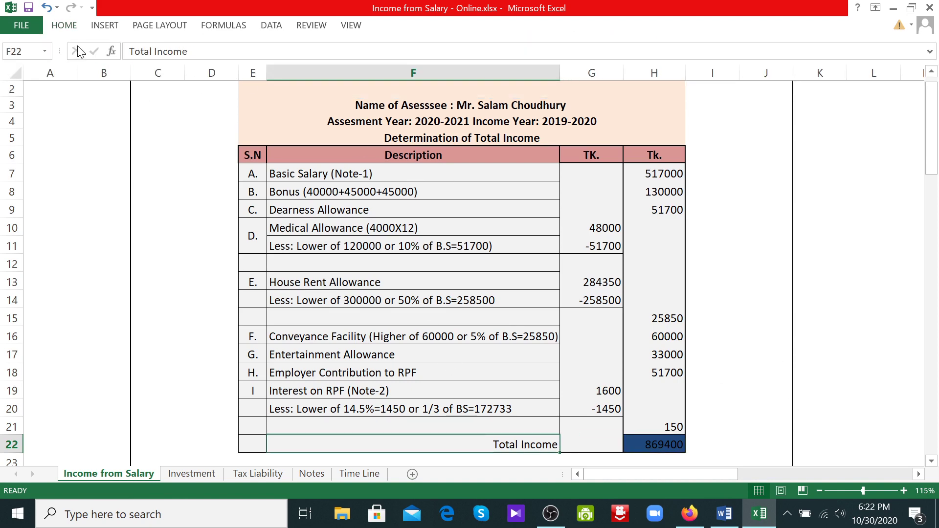
pyautogui.click(71, 29)
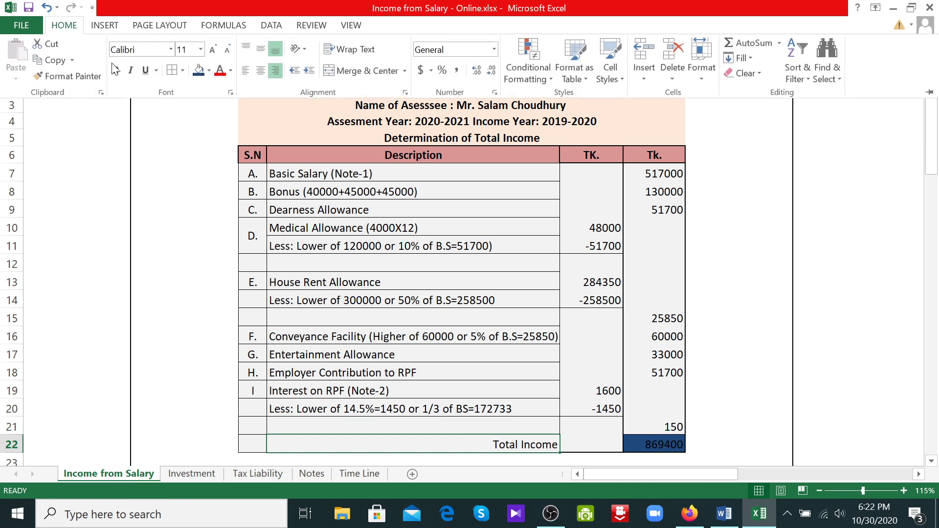
pyautogui.click(116, 71)
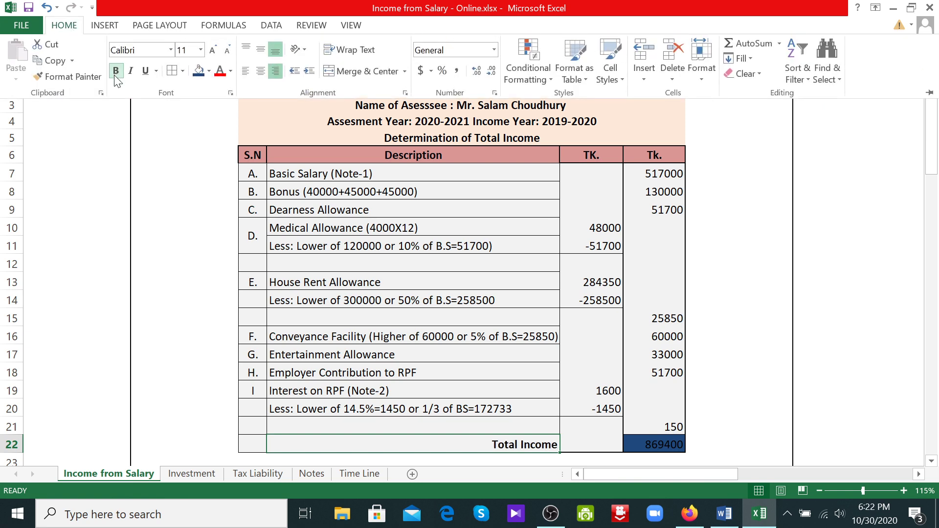
pyautogui.click(551, 514)
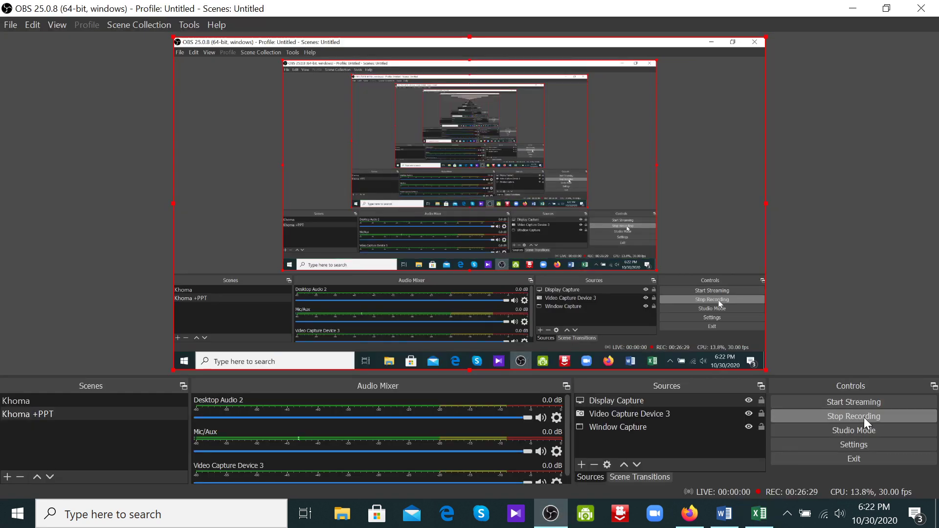